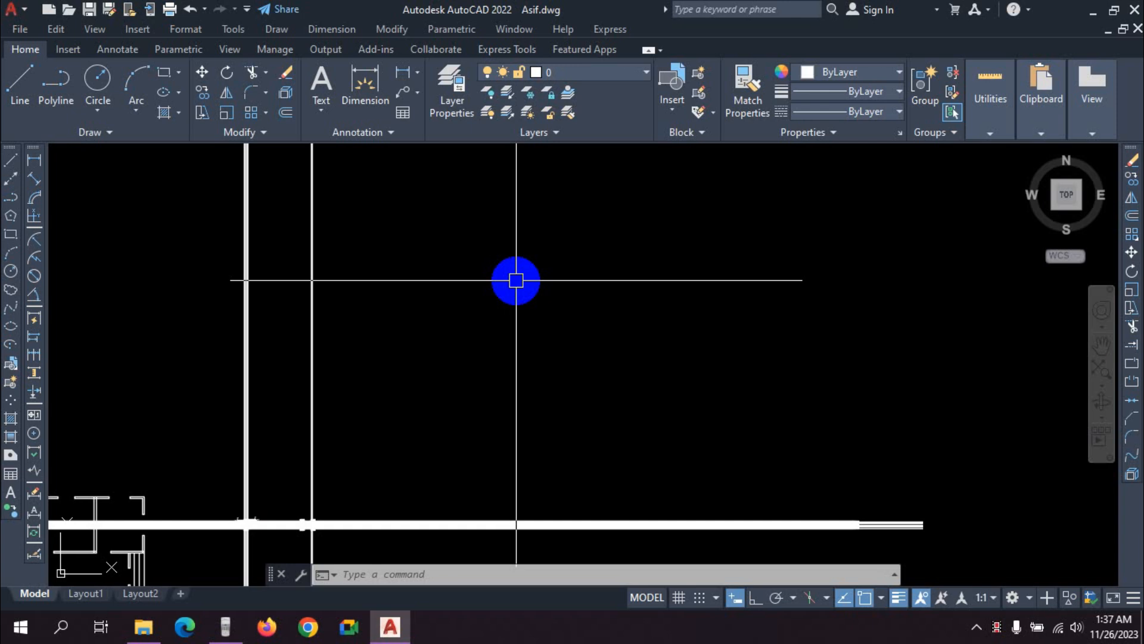
Step: Draw a trial rectangle about 10'-9" wide and 17'-11" high in the empty area beside the vertical lines, and erase it
left_click(141, 54)
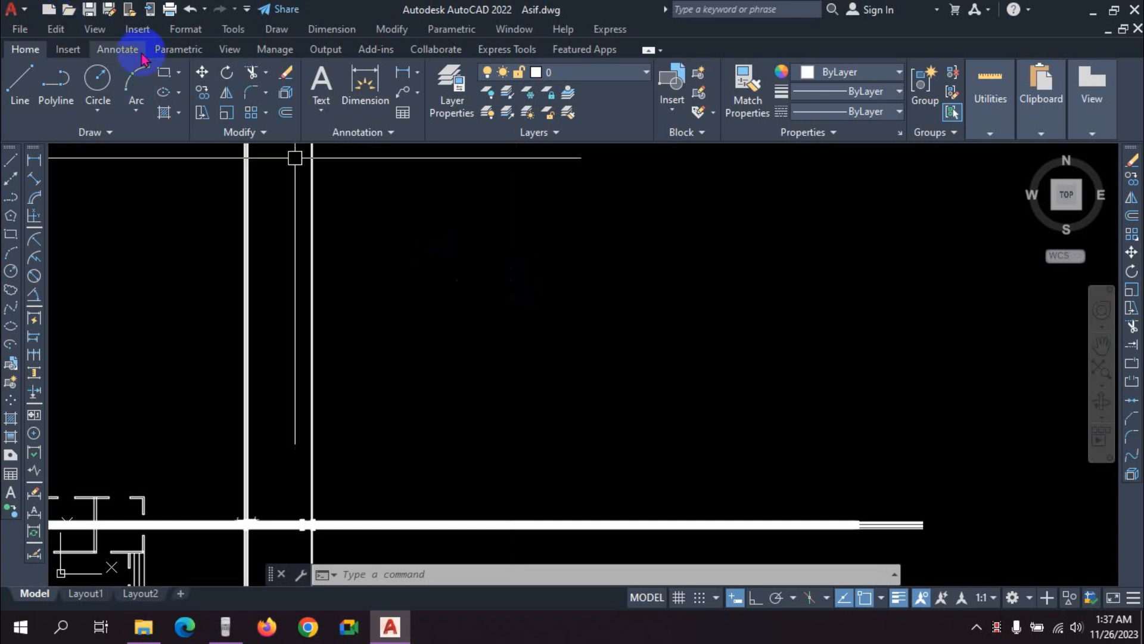
left_click(163, 72)
left_click(461, 250)
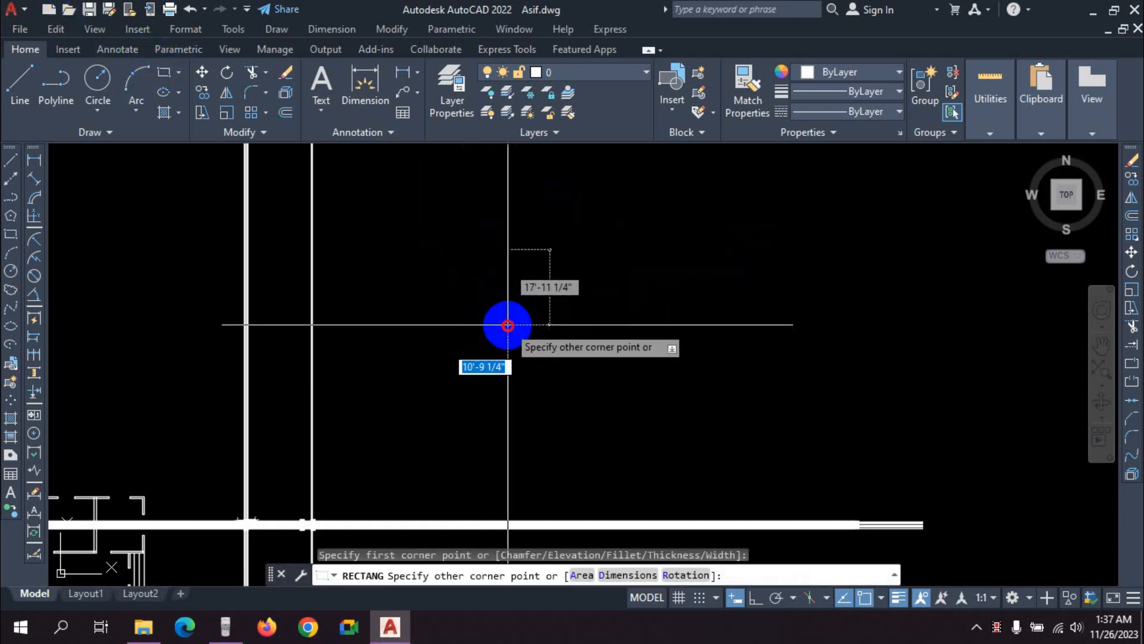
left_click(505, 324)
scroll(466, 257, "up", 5)
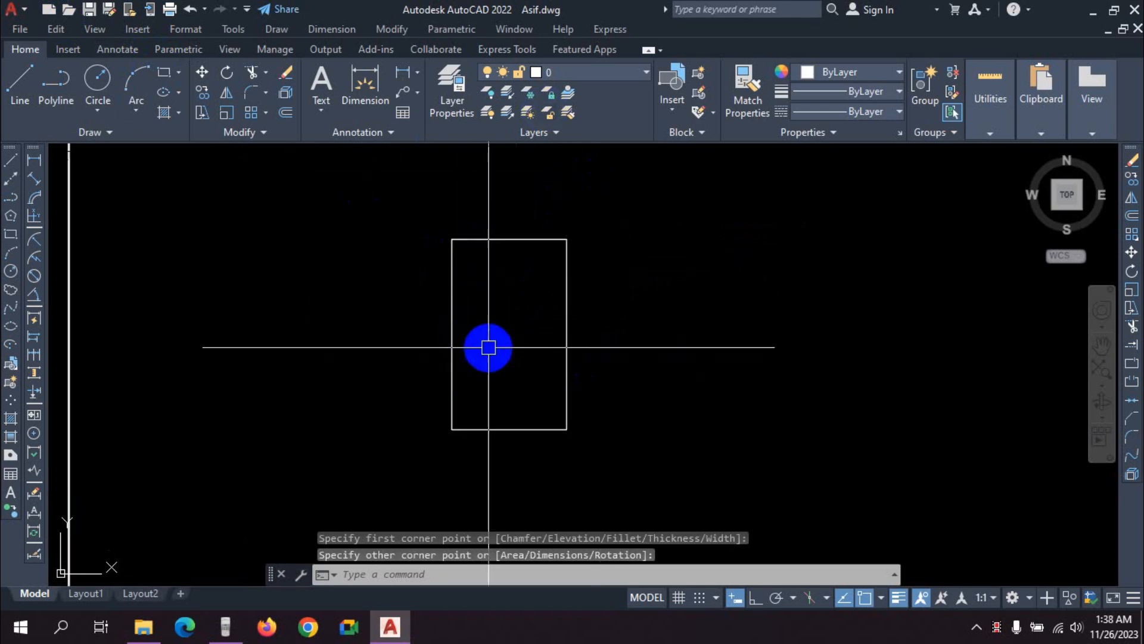
middle_click_drag(489, 347, 398, 335)
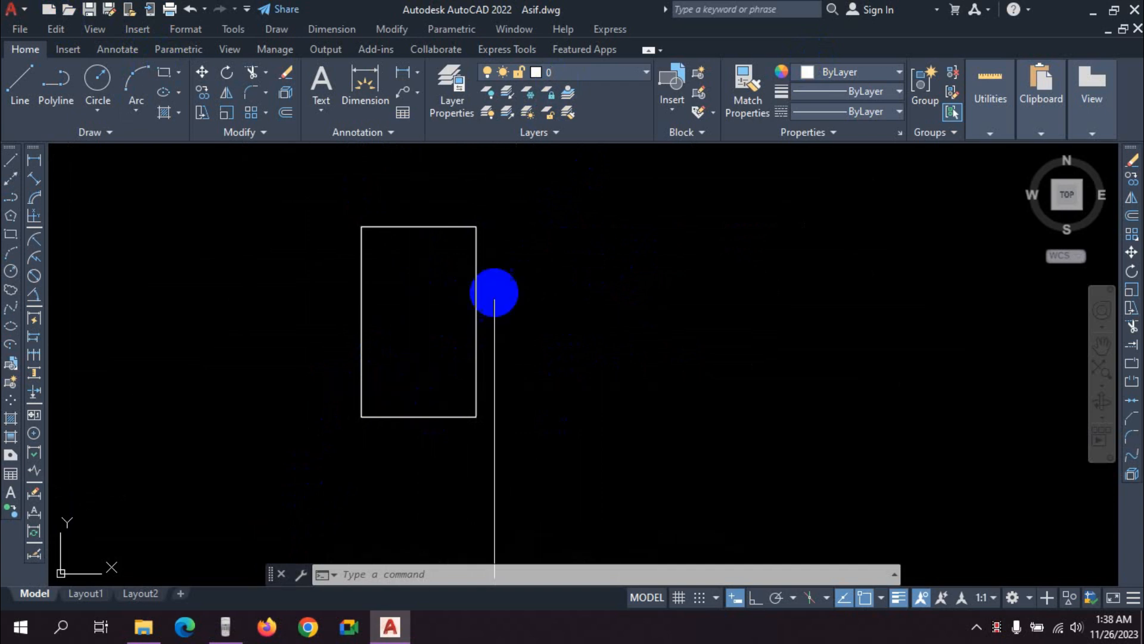
left_click(477, 272)
key("Delete")
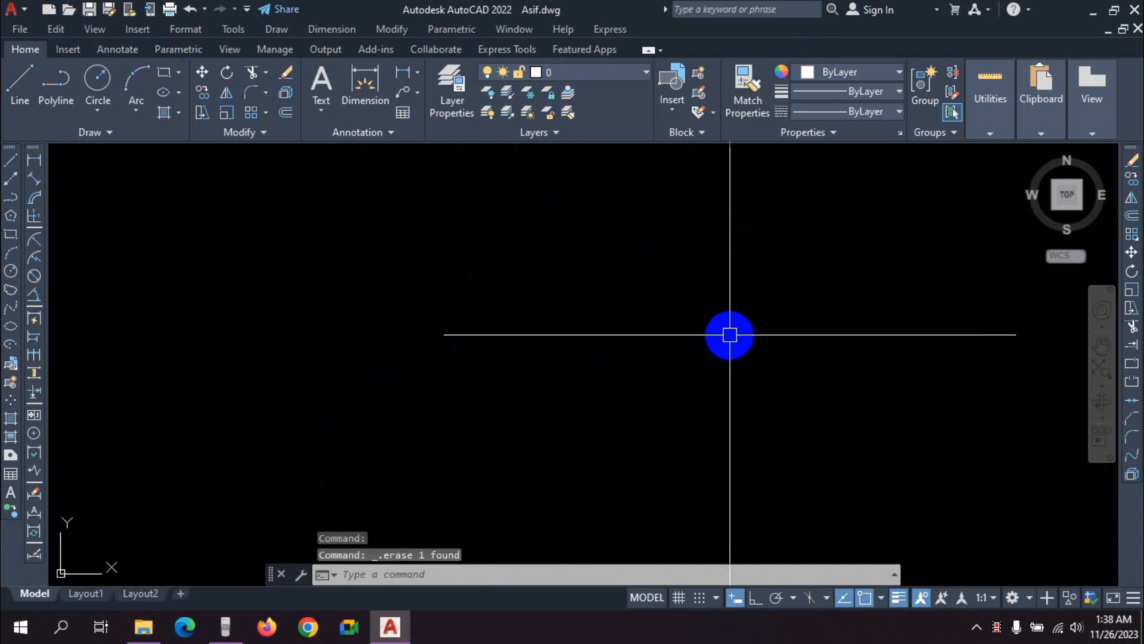
Step: Draw a tilted ellipse freehand in the empty drawing area, longer towards the upper right
left_click(163, 93)
left_click(370, 281)
left_click(438, 332)
left_click(467, 173)
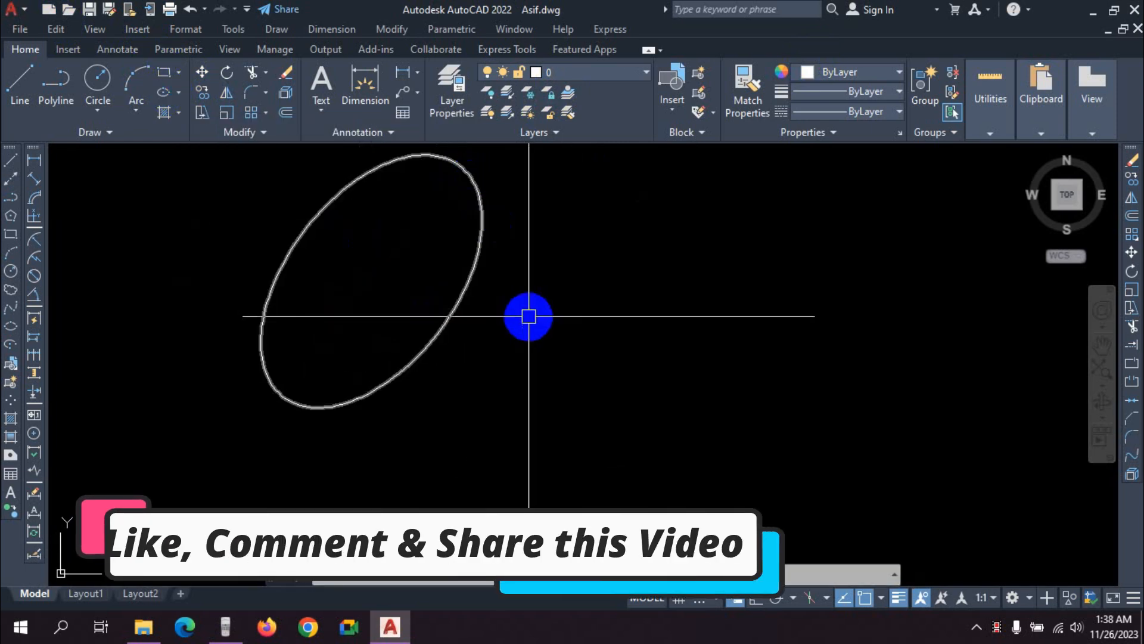
Step: Draw a closed, irregular seven-segment polyline beside the ellipse, finishing at its own start point
middle_click_drag(422, 299, 403, 331)
left_click(56, 79)
left_click(609, 423)
left_click(851, 241)
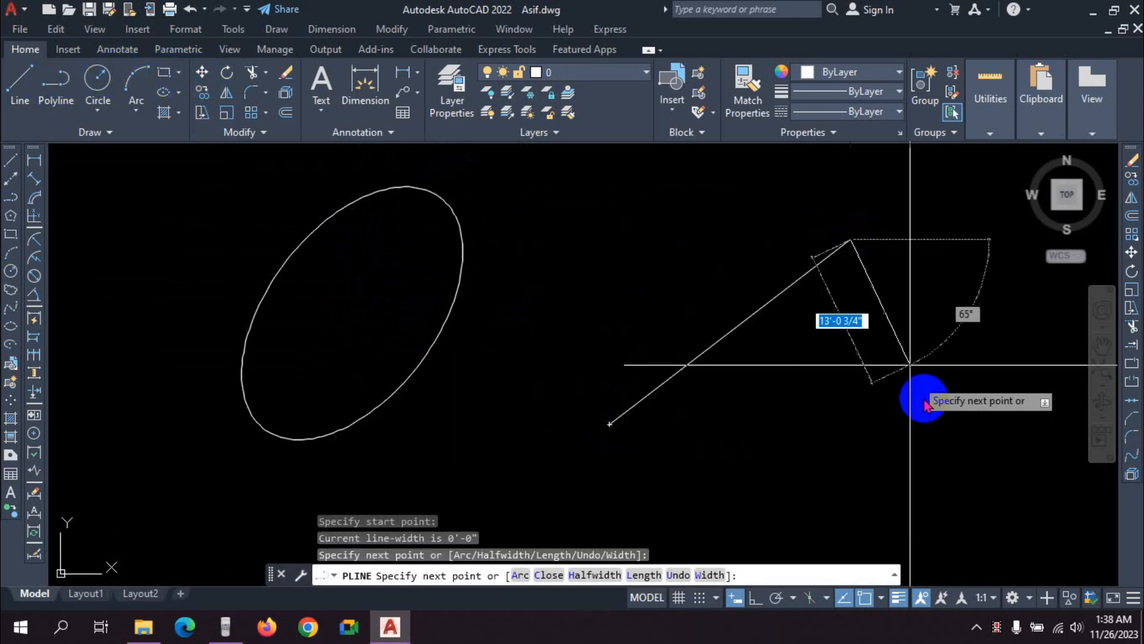
scroll(871, 354, "down", 4)
left_click(937, 494)
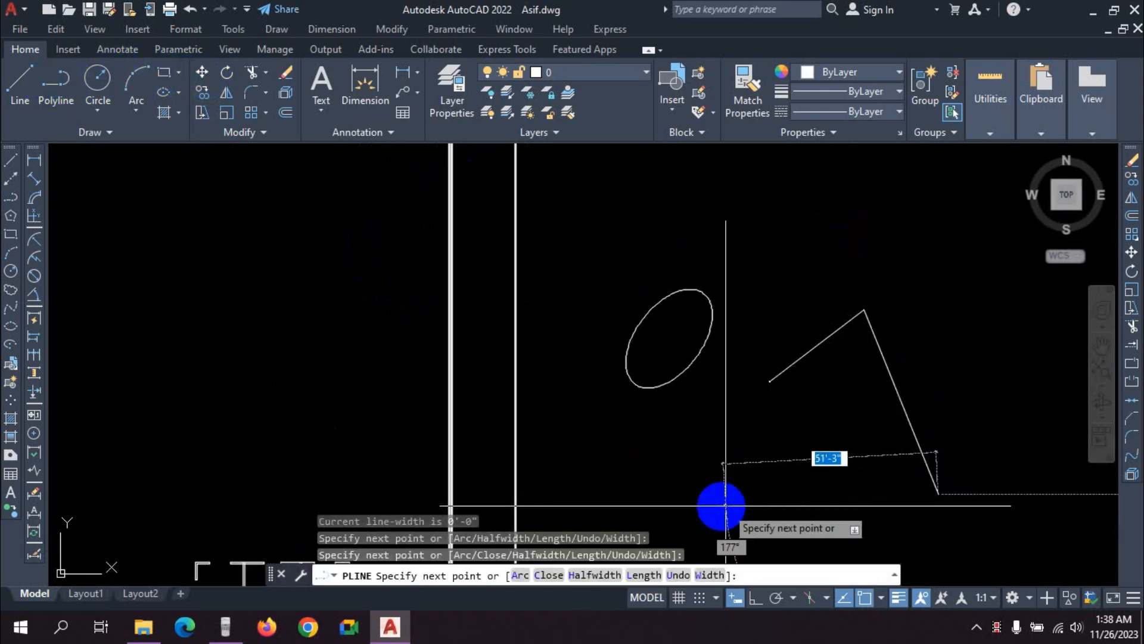
left_click(693, 507)
left_click(608, 476)
left_click(688, 430)
left_click(740, 314)
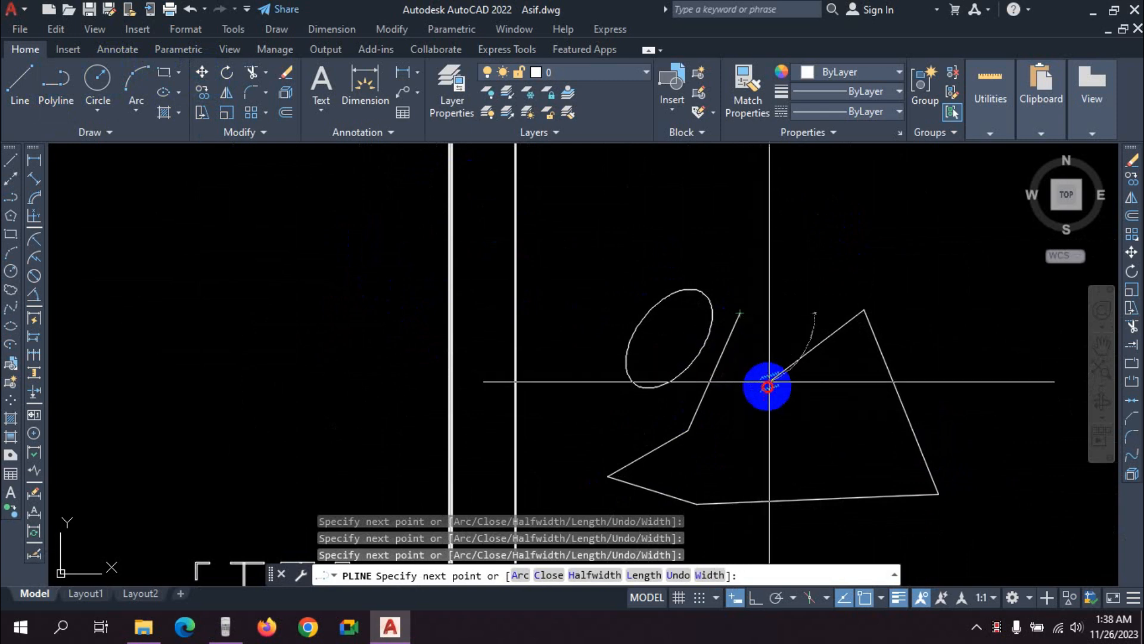
left_click(768, 381)
right_click(769, 381)
left_click(841, 111)
middle_click_drag(723, 442, 572, 370)
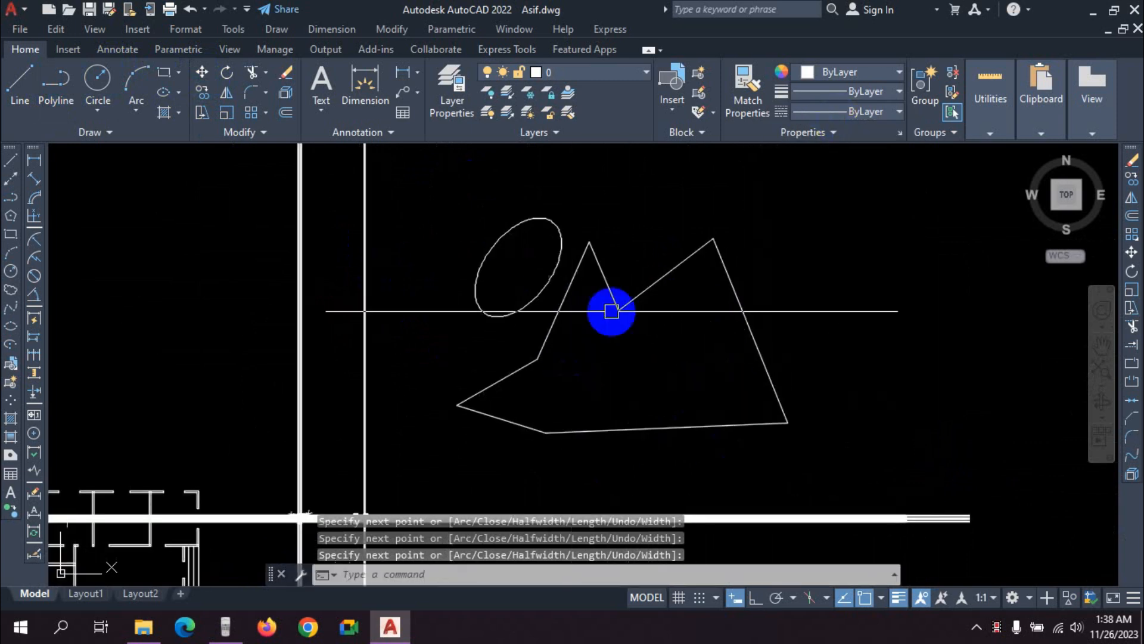
left_click(755, 352)
key("Escape")
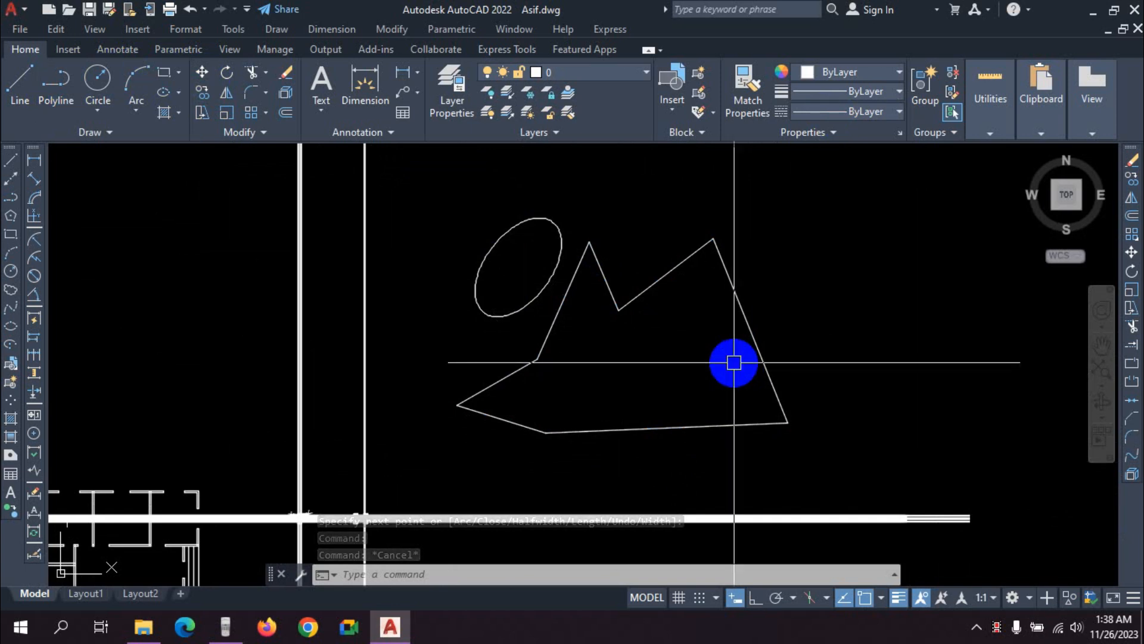
Step: Erase the ellipse and the irregular polyline together
middle_click_drag(602, 297, 634, 310)
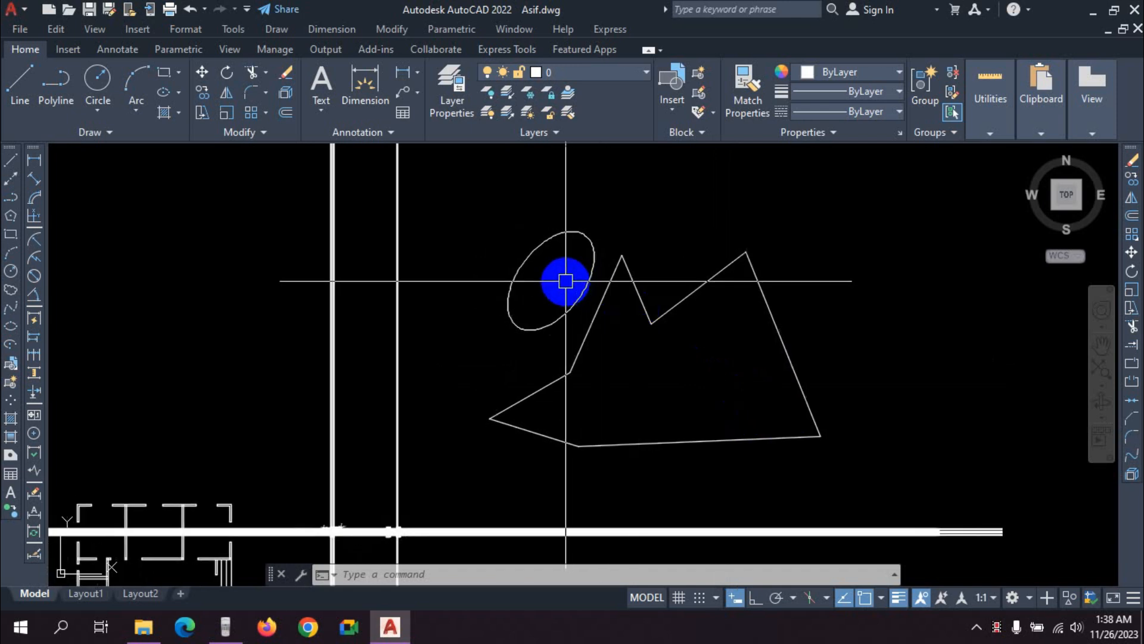
scroll(566, 281, "up", 2)
left_click(589, 287)
left_click(658, 280)
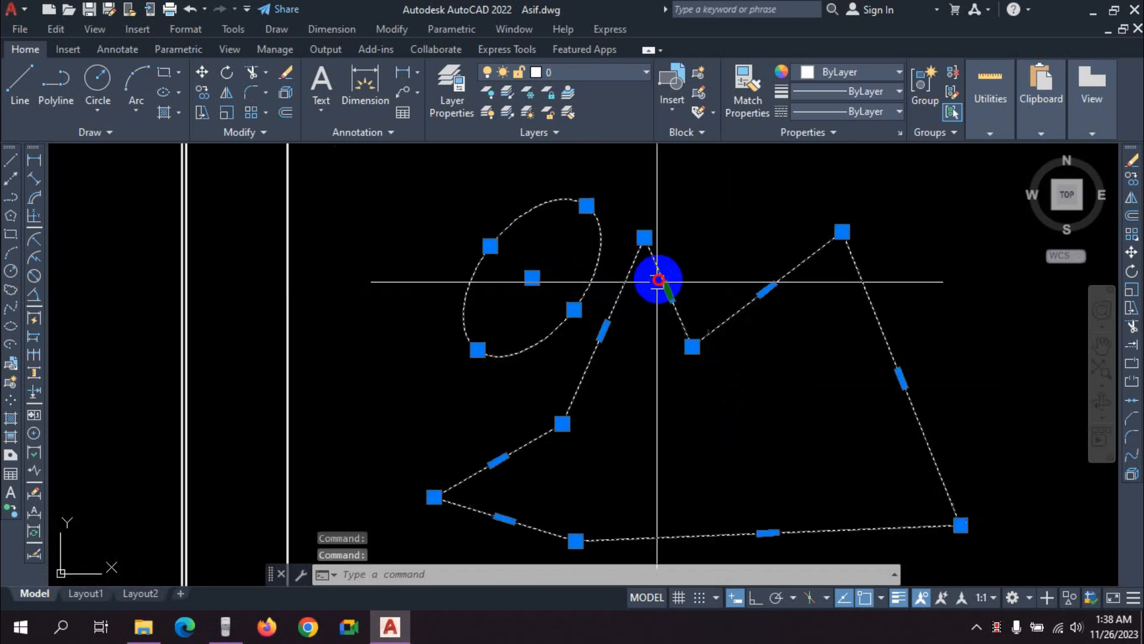
key("Delete")
middle_click_drag(462, 260, 507, 215)
mouse_move(461, 348)
middle_mouse_down()
mouse_move(475, 258)
mouse_move(465, 218)
middle_mouse_up()
scroll(475, 258, "up", 2)
scroll(475, 258, "down", 2)
scroll(446, 300, "up", 2)
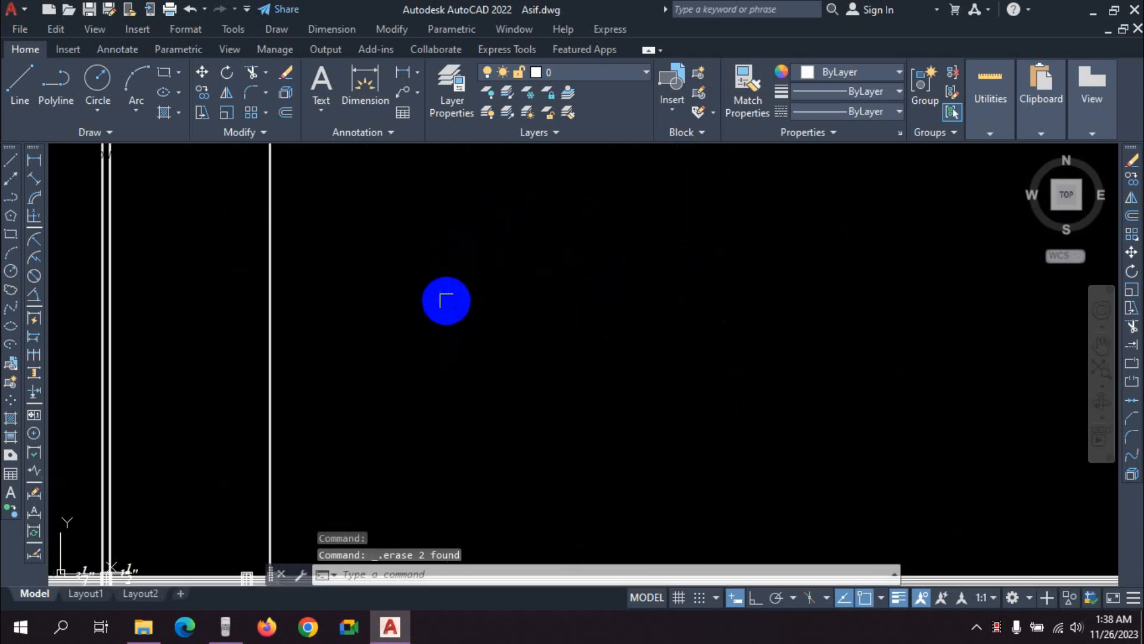
middle_click_drag(480, 364, 439, 333)
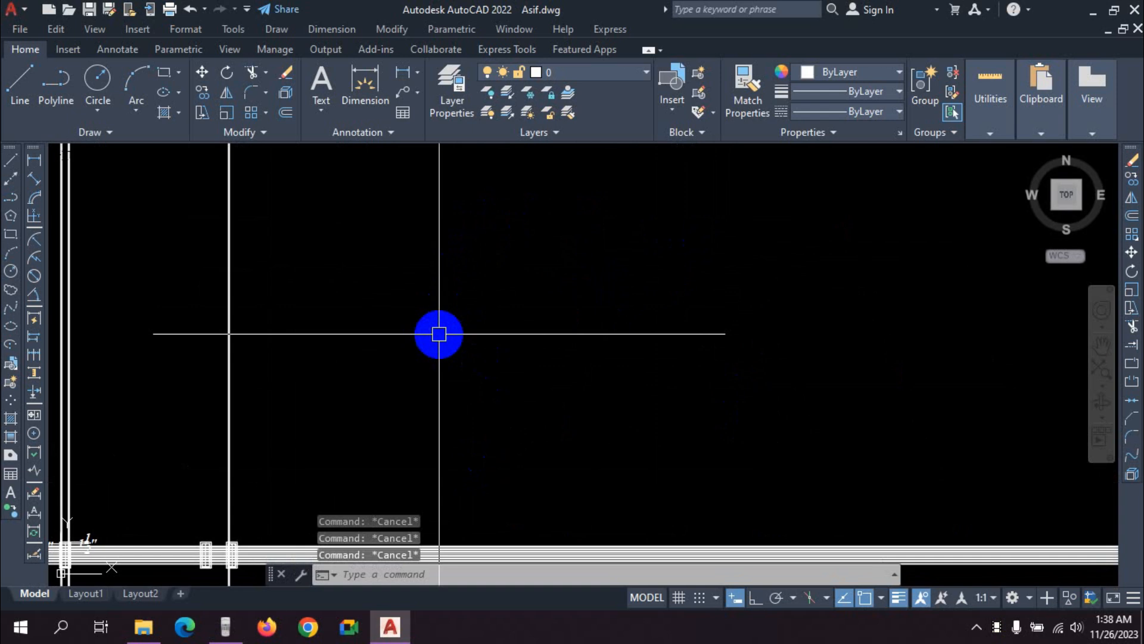
scroll(403, 378, "down", 1)
scroll(366, 376, "up", 3)
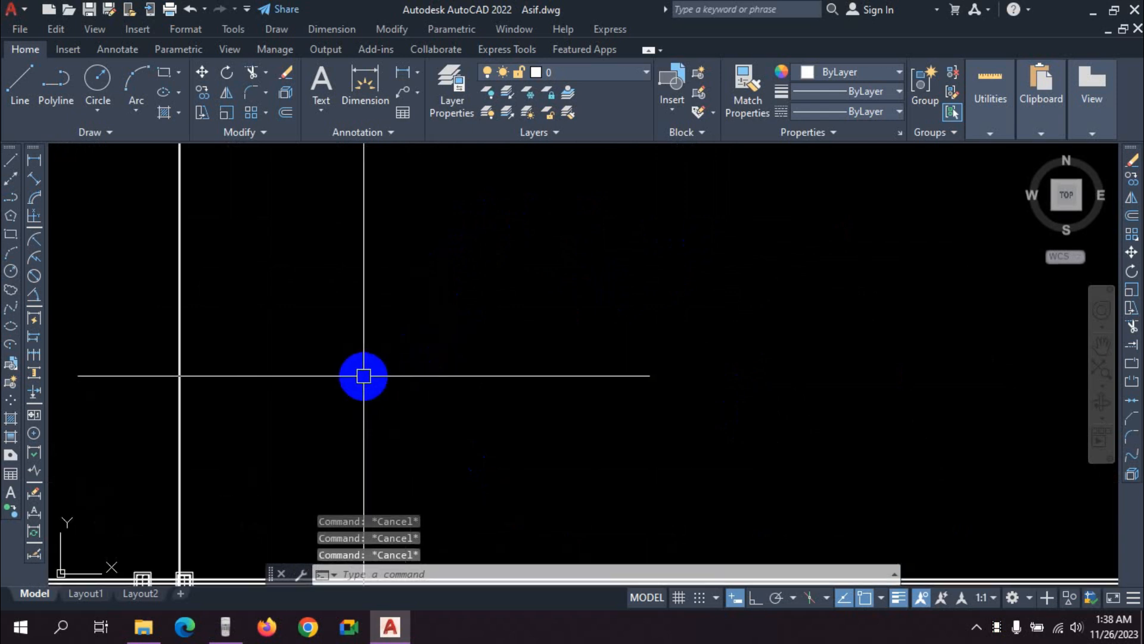
middle_click_drag(368, 295, 376, 214)
middle_click_drag(380, 259, 391, 391)
scroll(366, 328, "down", 2)
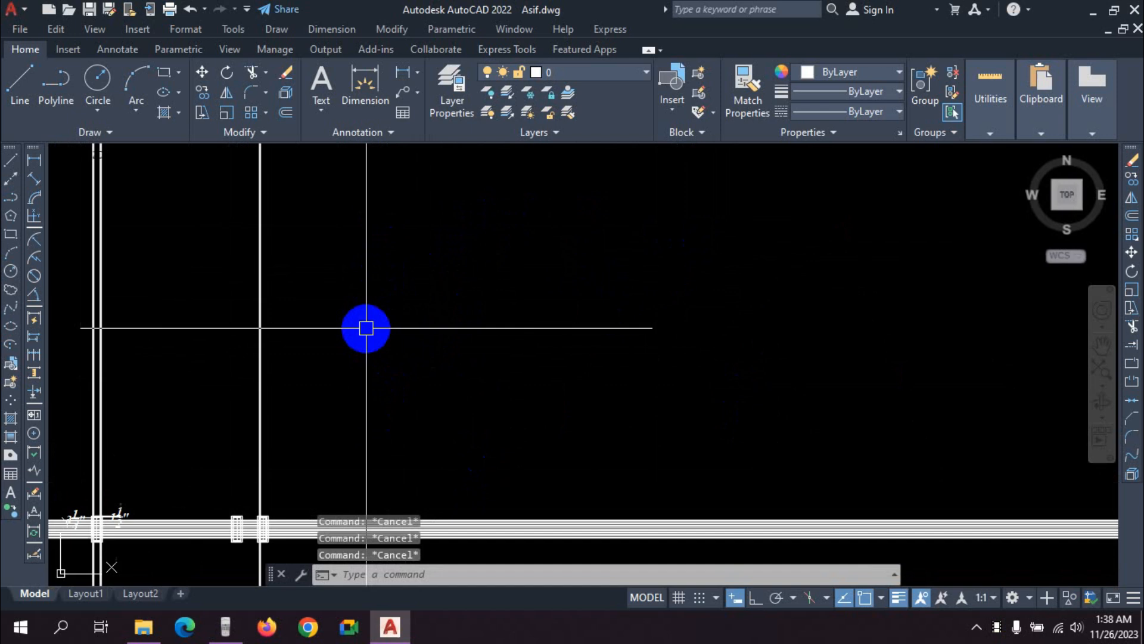
scroll(294, 508, "up", 4)
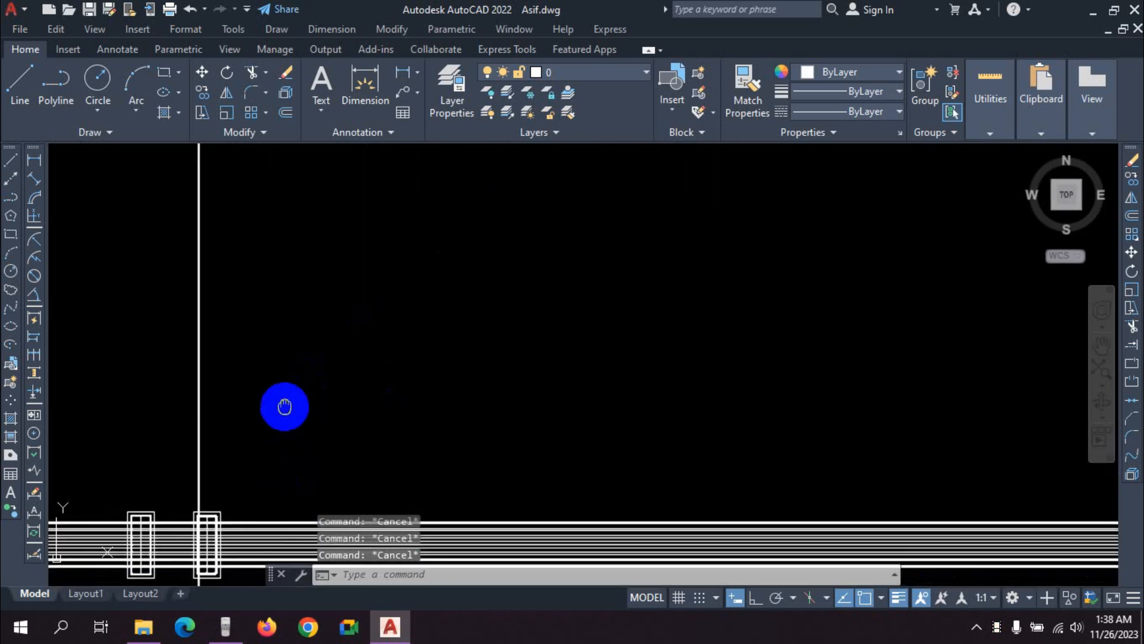
middle_click_drag(430, 349, 439, 388)
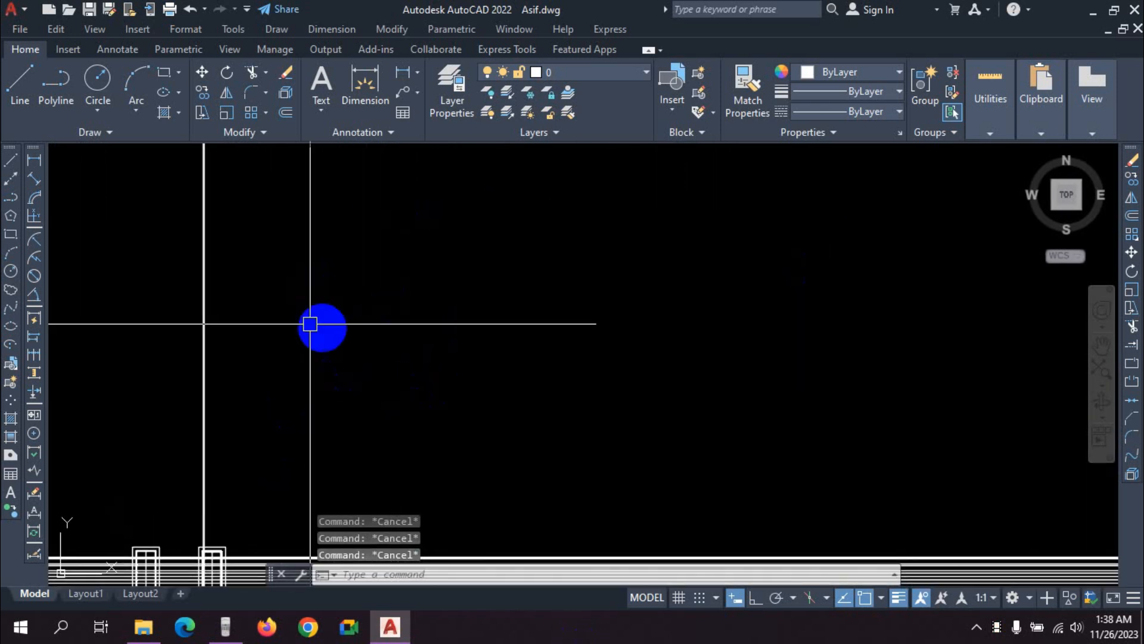
left_click(162, 73)
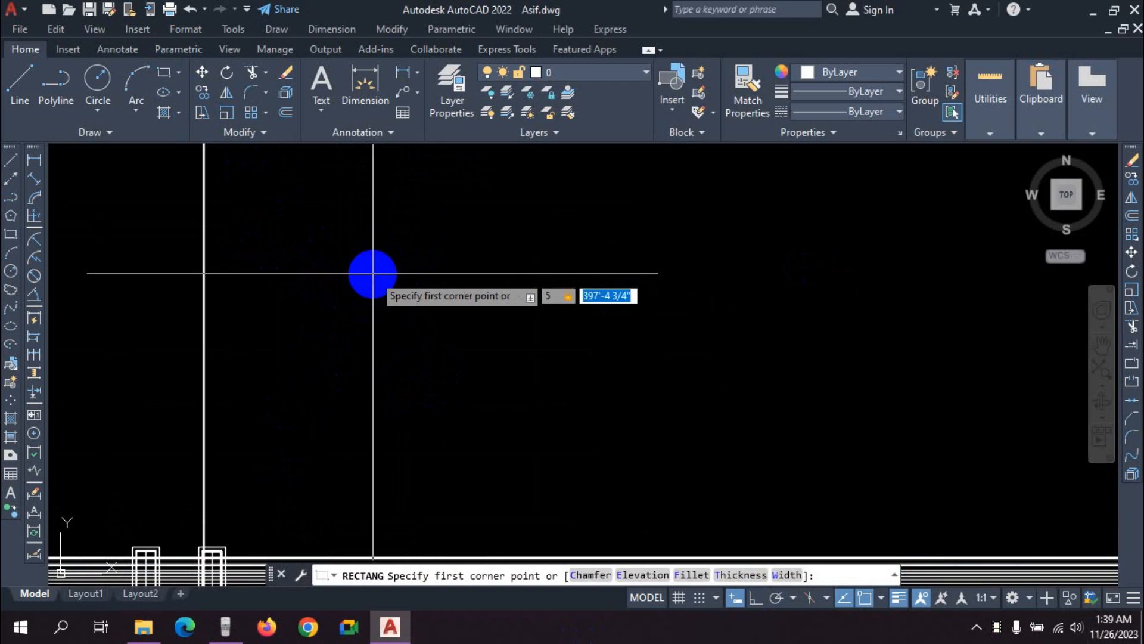
type("5")
key("Return")
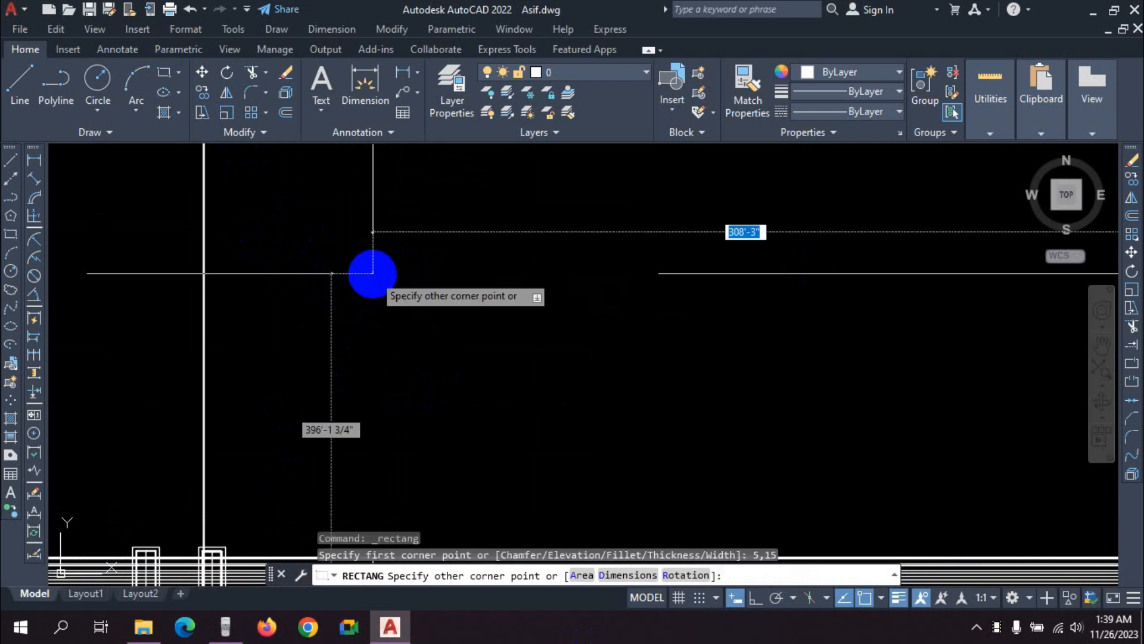
key("Escape")
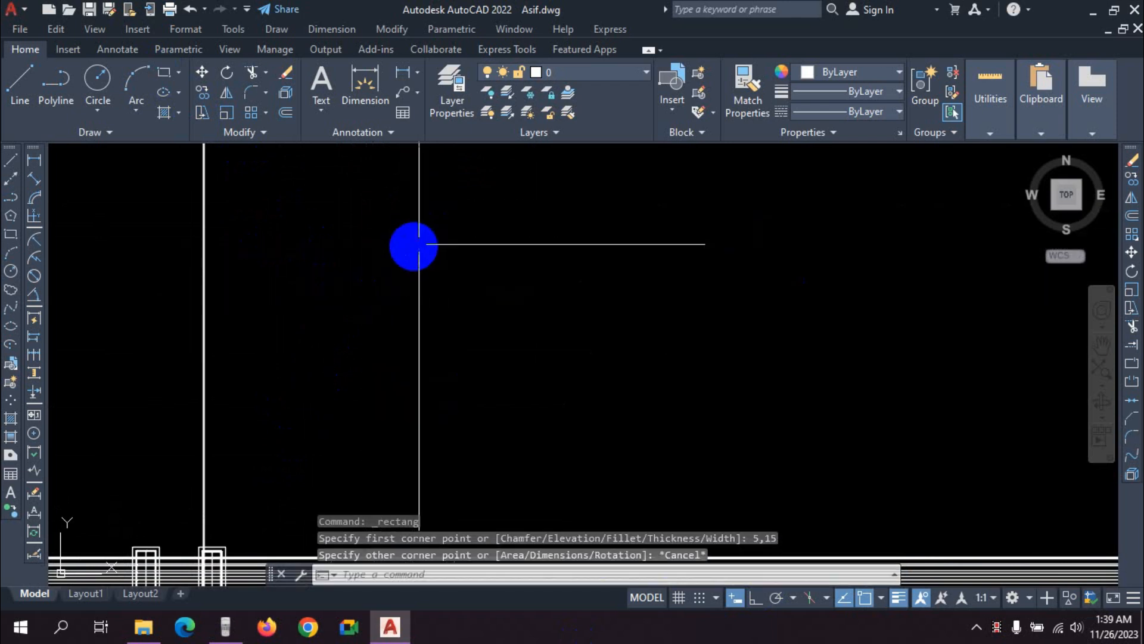
Step: Draw a rectangle 5 inches wide and 15 inches high from a freely picked corner in the empty area
left_click(164, 73)
left_click(396, 250)
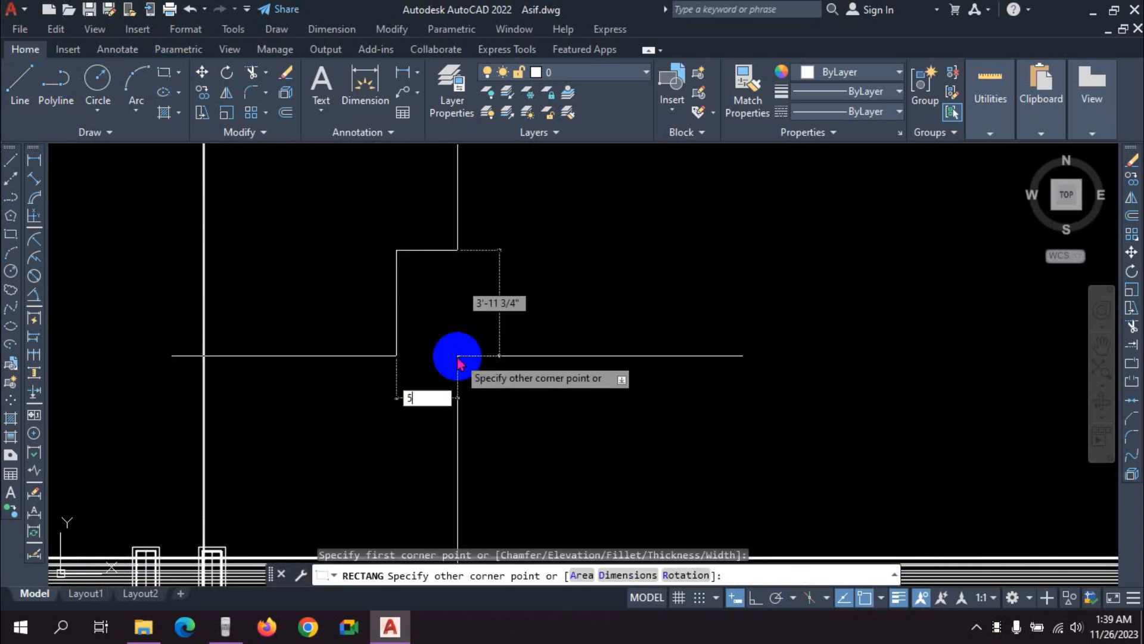
key("Tab")
key("Return")
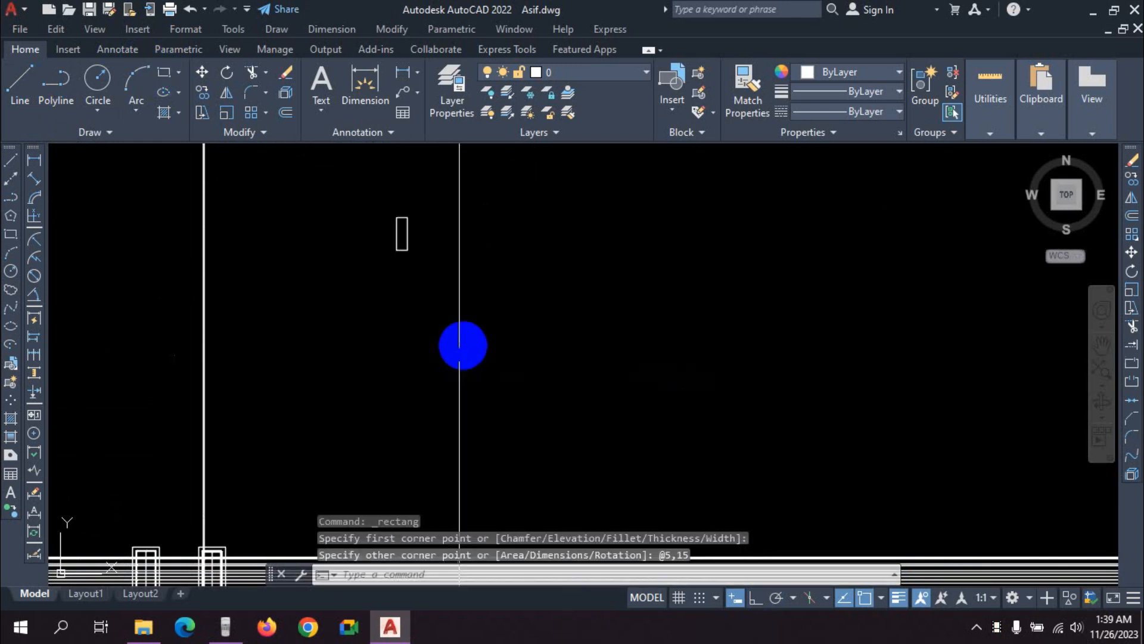
scroll(424, 220, "up", 5)
middle_click_drag(338, 283, 381, 294)
key("Escape")
key("Escape")
middle_click_drag(301, 277, 384, 289)
key("Escape")
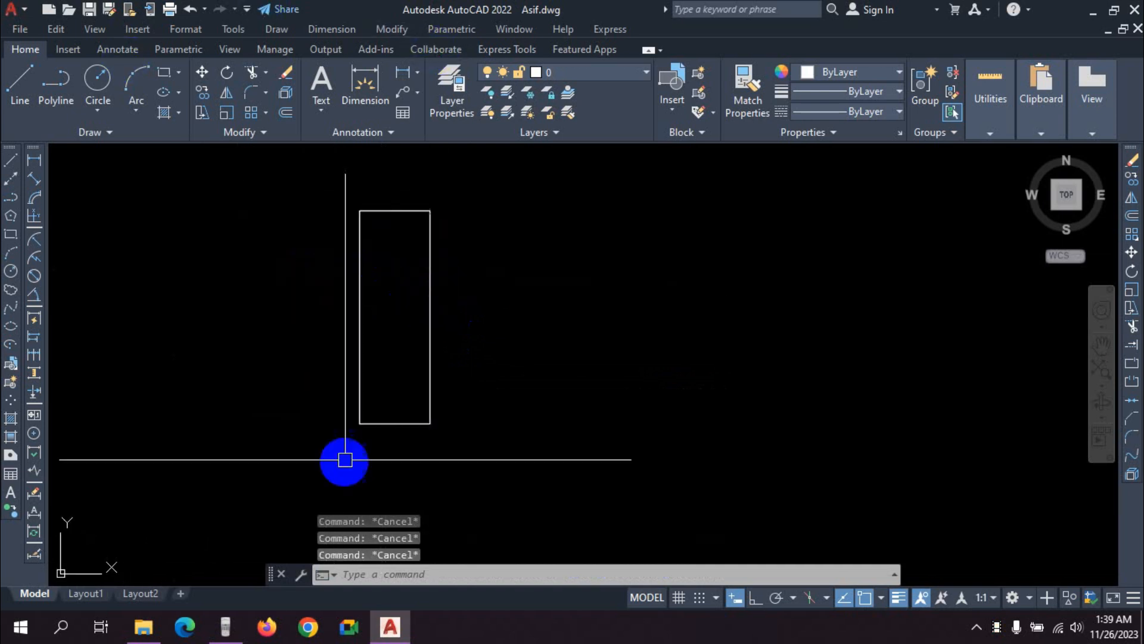
scroll(401, 333, "down", 2)
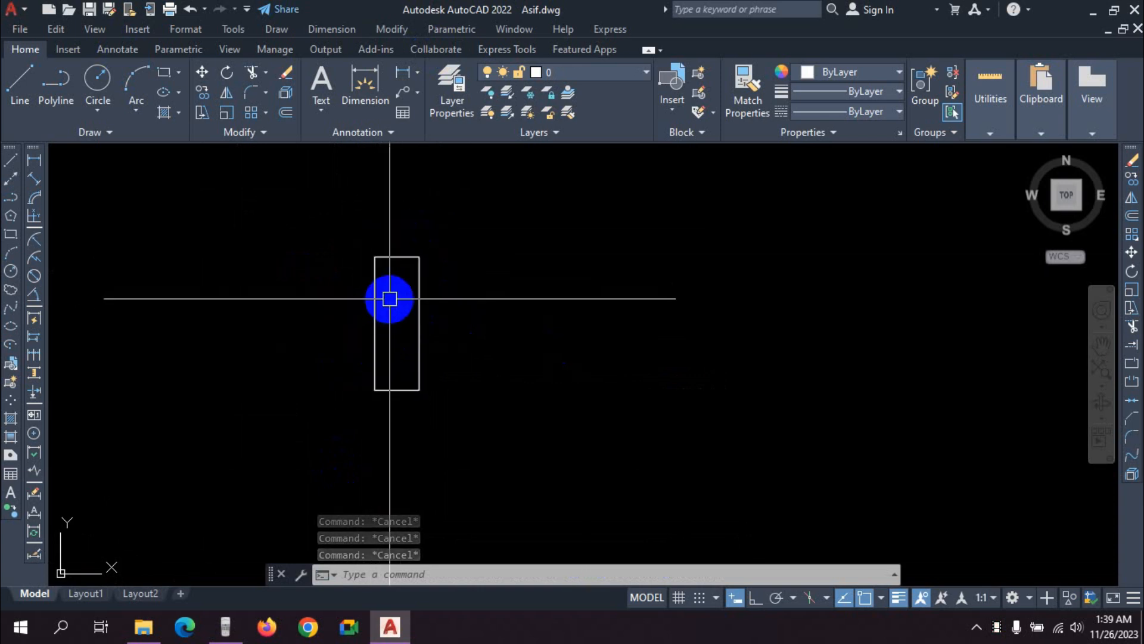
scroll(373, 305, "up", 2)
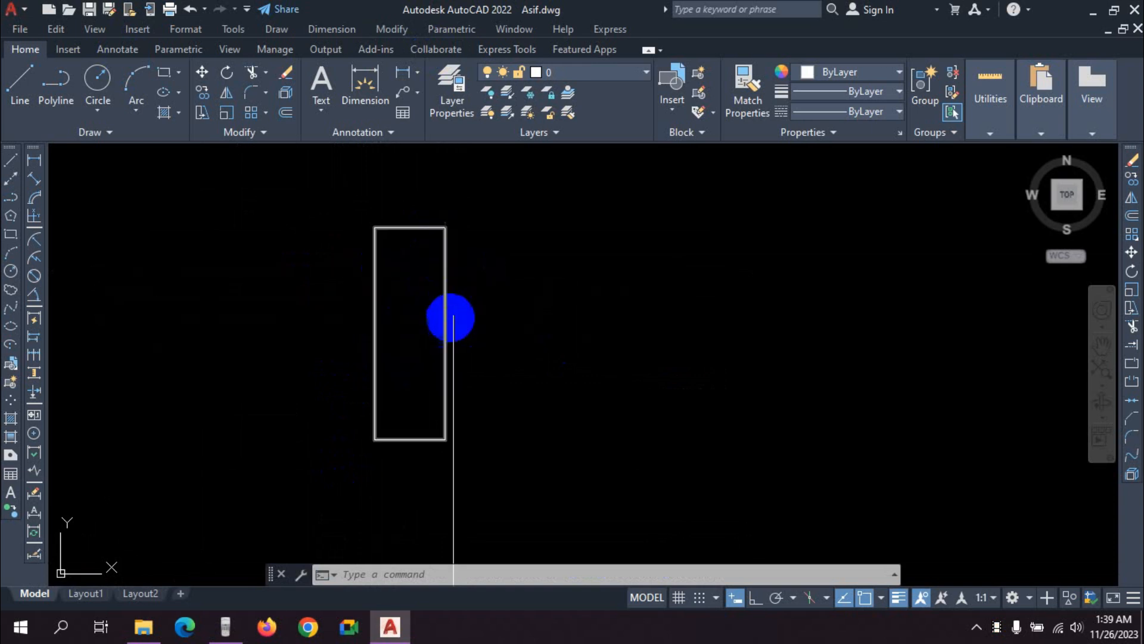
key("Escape")
key("Escape")
key("Escape")
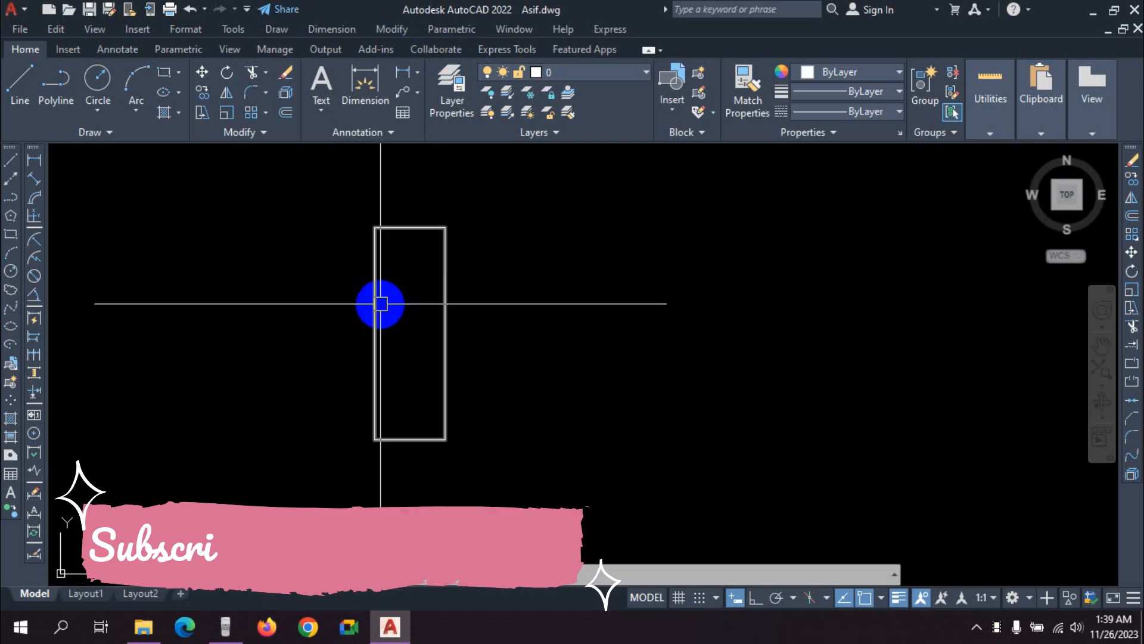
scroll(374, 373, "down", 3)
scroll(415, 385, "up", 3)
middle_click_drag(356, 297, 400, 309)
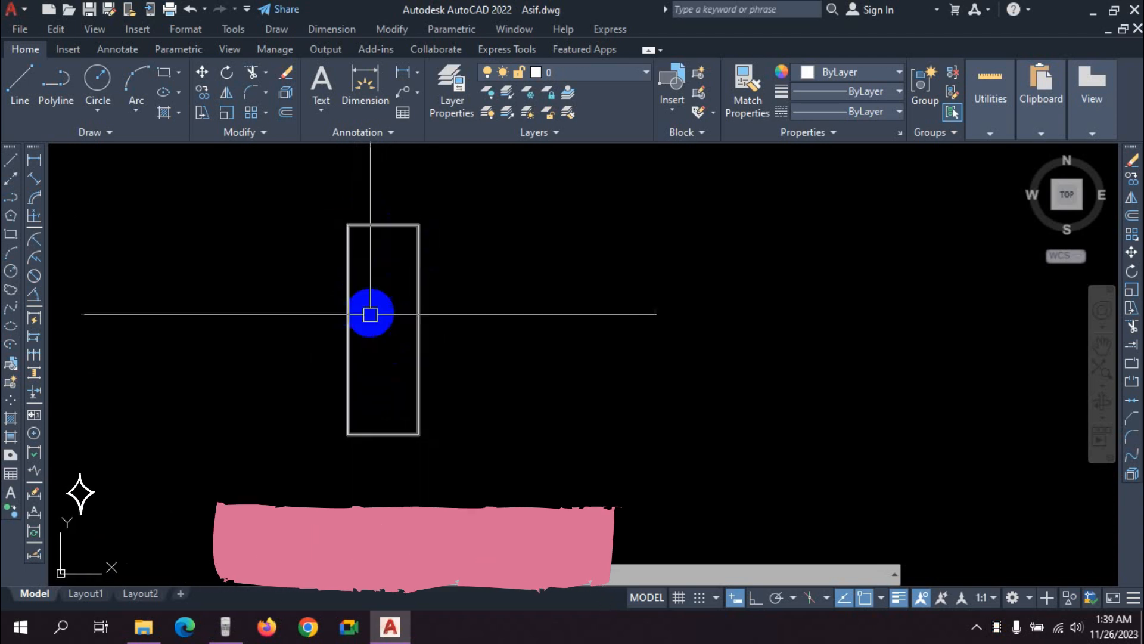
scroll(342, 304, "down", 4)
scroll(352, 307, "up", 4)
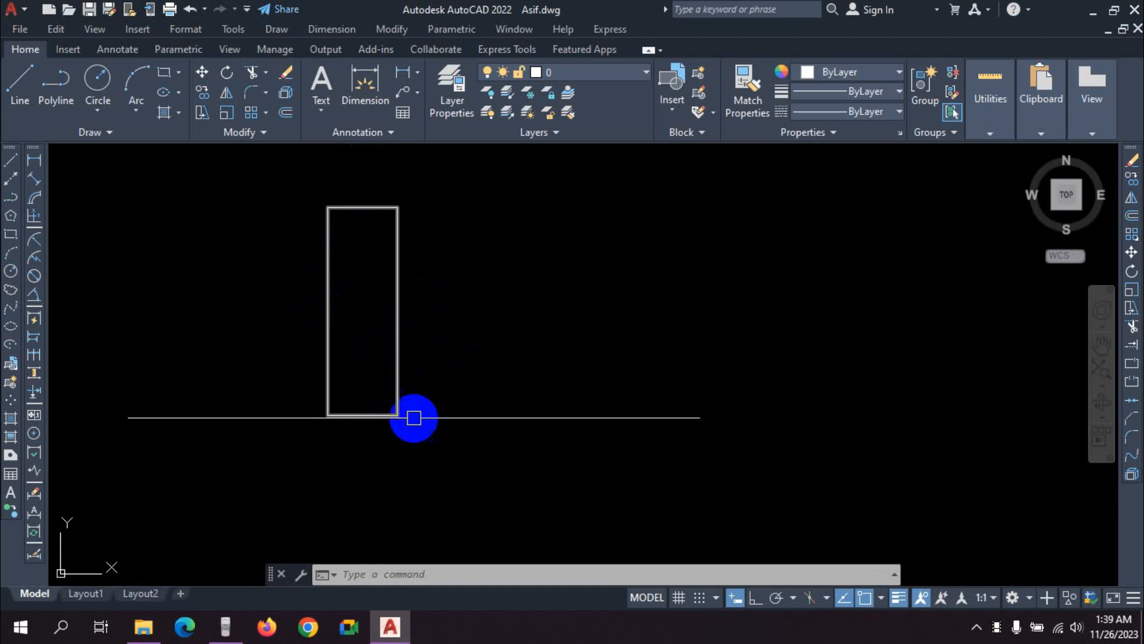
key("Escape")
key("Escape")
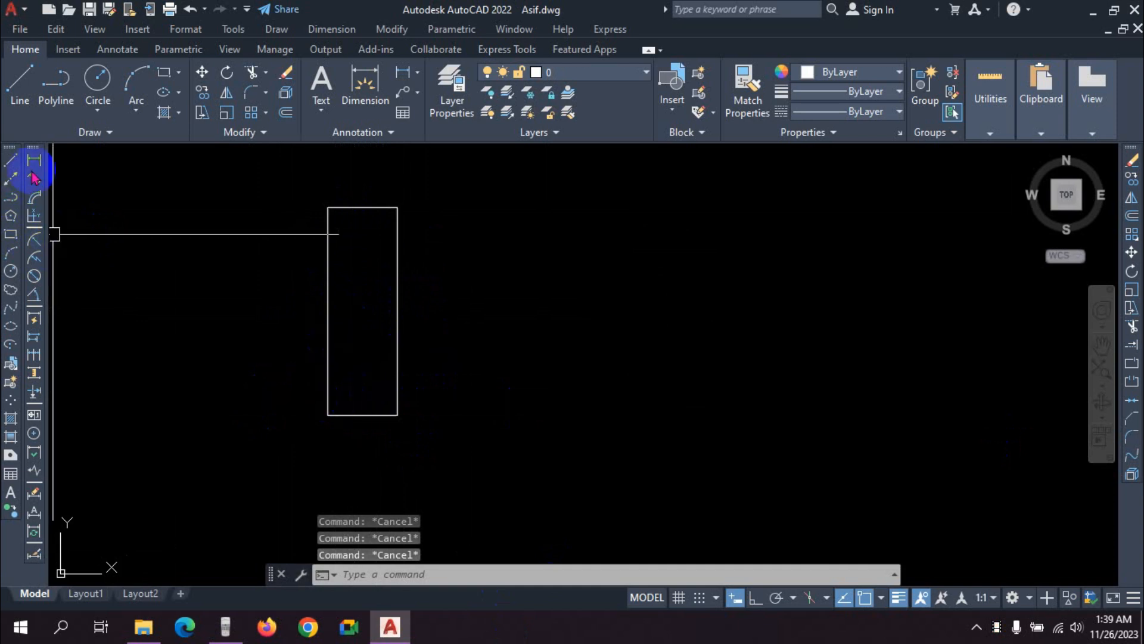
left_click(10, 160)
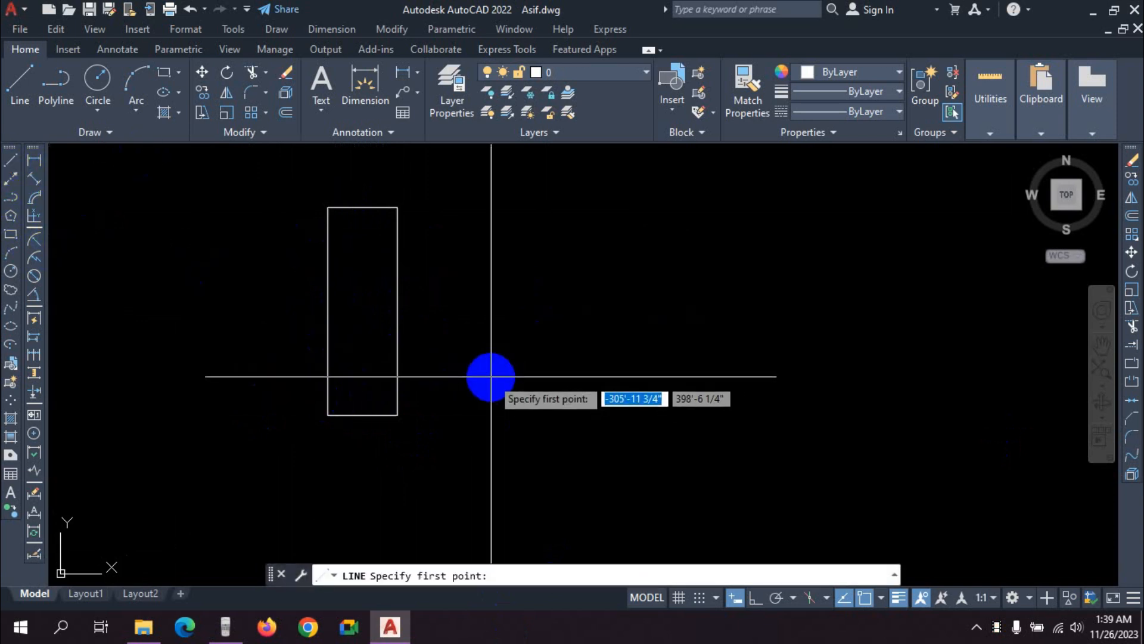
key("Escape")
key("Escape")
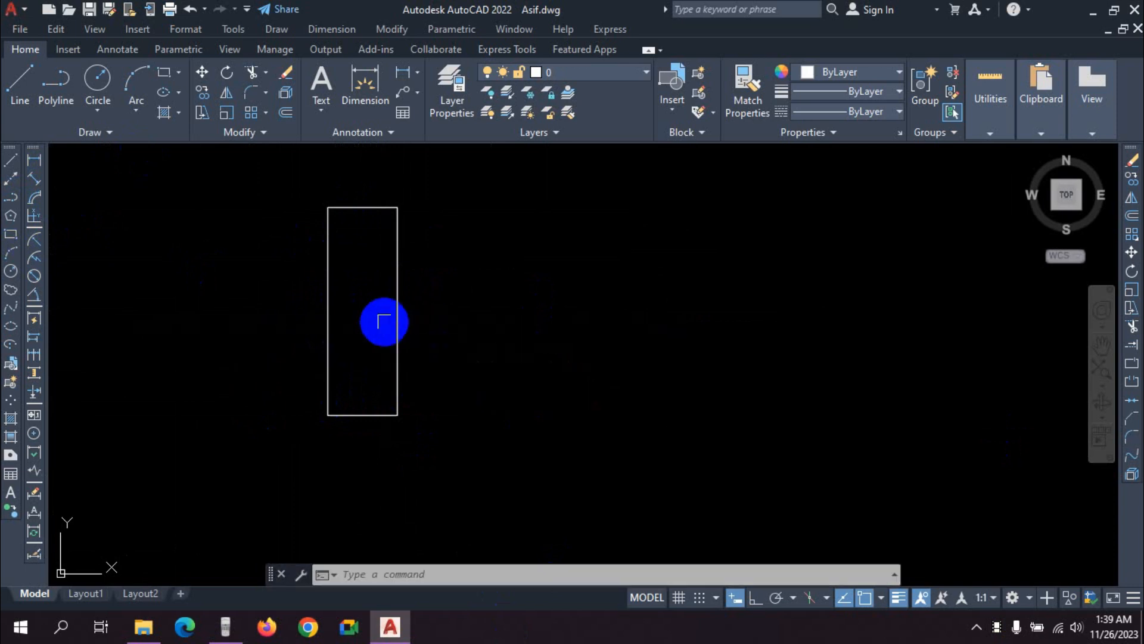
Step: Move the 5 by 15 inch rectangle by its lower right corner to the point 0,0,0
scroll(327, 286, "down", 3)
left_click(289, 234)
left_click(419, 373)
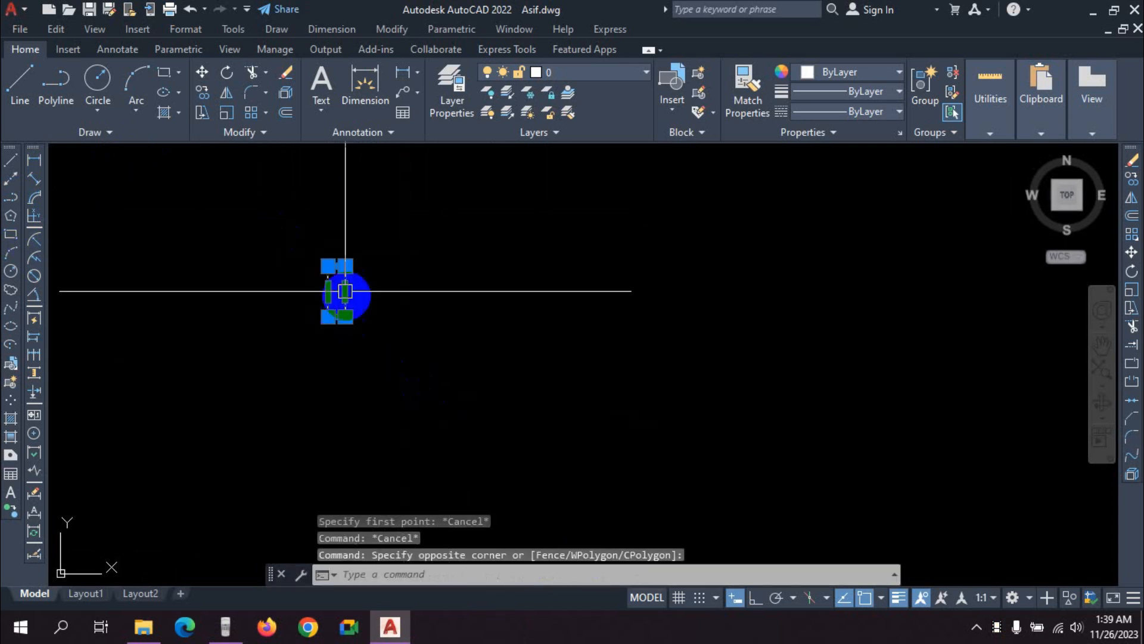
left_click(202, 72)
left_click(345, 316)
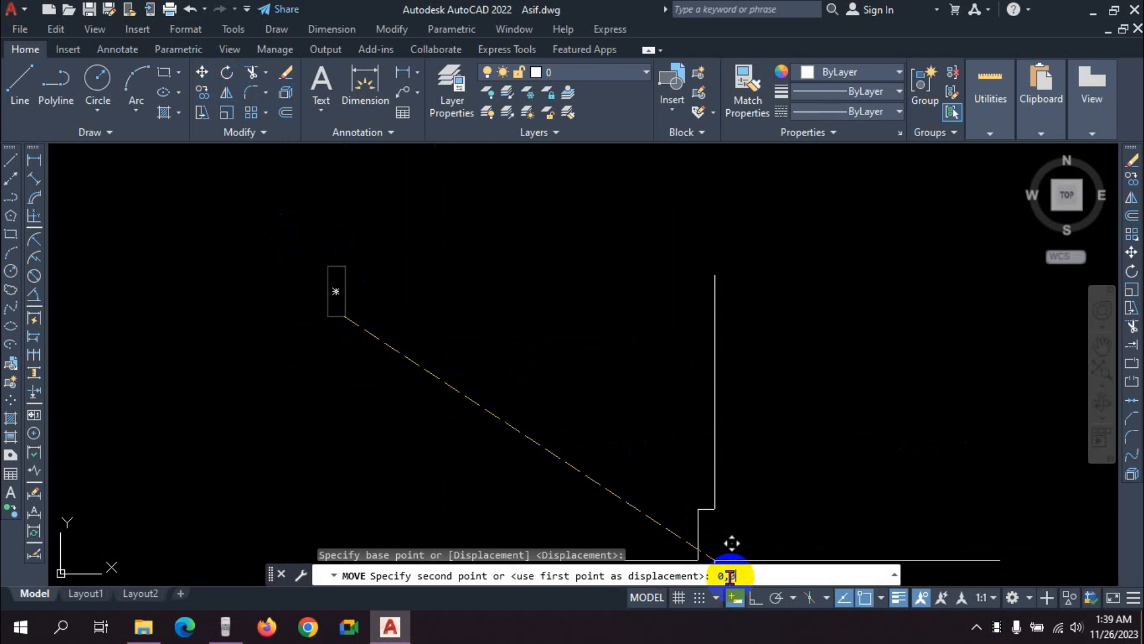
type("0,0,0")
key("Return")
Step: Search the drawing for the moved rectangle at the origin and examine it up close
scroll(524, 307, "down", 6)
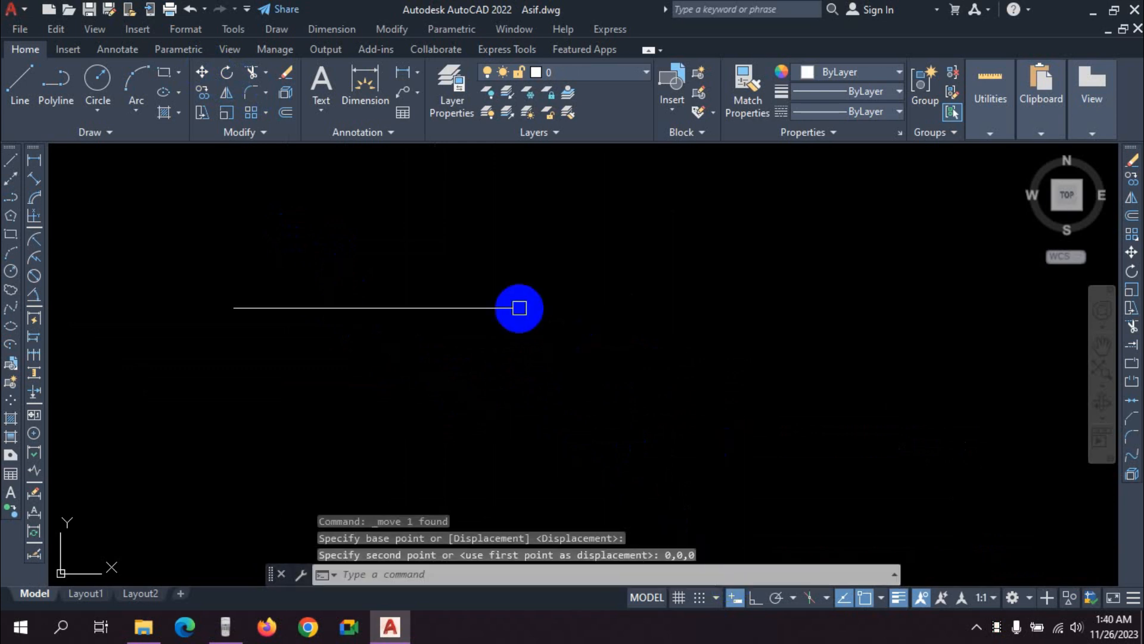
middle_click_drag(606, 443, 534, 280)
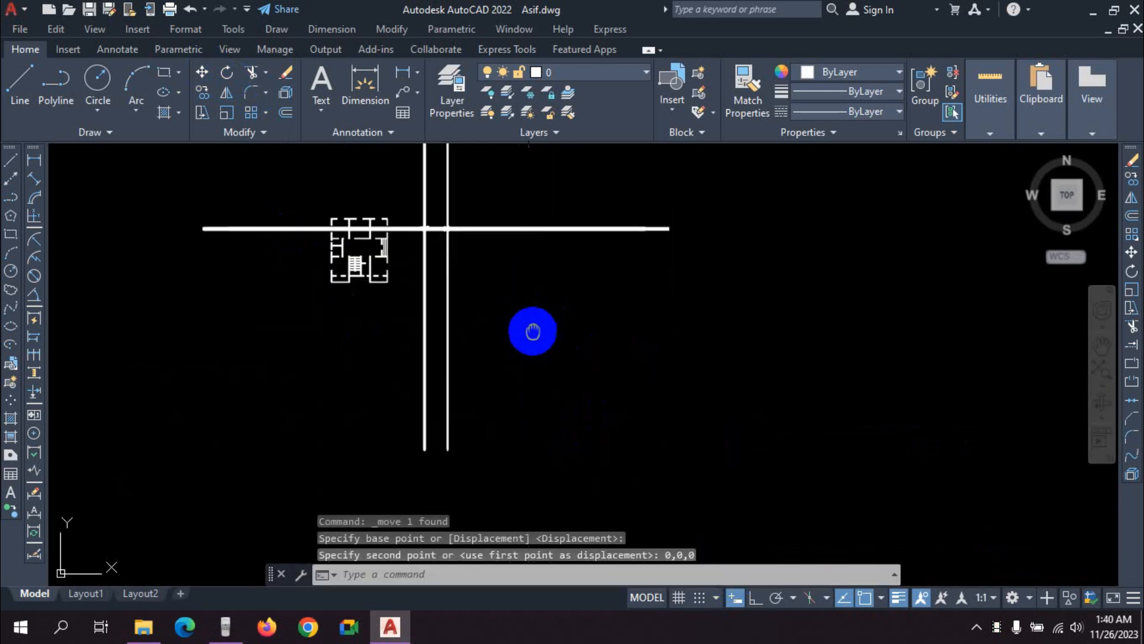
middle_click_drag(534, 332, 551, 436)
scroll(476, 320, "up", 6)
scroll(412, 401, "up", 4)
scroll(388, 301, "down", 4)
middle_click_drag(824, 348, 516, 325)
middle_click_drag(685, 301, 514, 343)
scroll(584, 304, "down", 6)
scroll(596, 312, "up", 9)
scroll(826, 359, "down", 8)
scroll(647, 346, "down", 7)
scroll(741, 478, "up", 10)
middle_click_drag(743, 531, 661, 386)
scroll(648, 387, "up", 7)
middle_click_drag(496, 390, 496, 356)
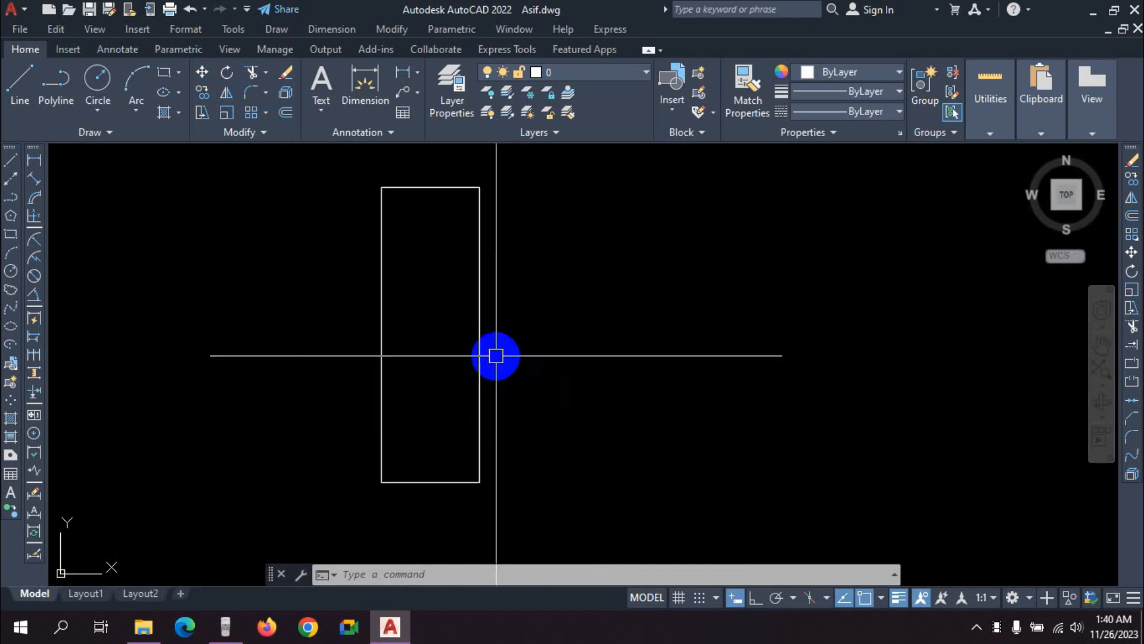
key("Escape")
key("Escape")
key("Escape")
middle_click_drag(429, 375, 468, 363)
scroll(467, 320, "up", 2)
scroll(508, 312, "down", 4)
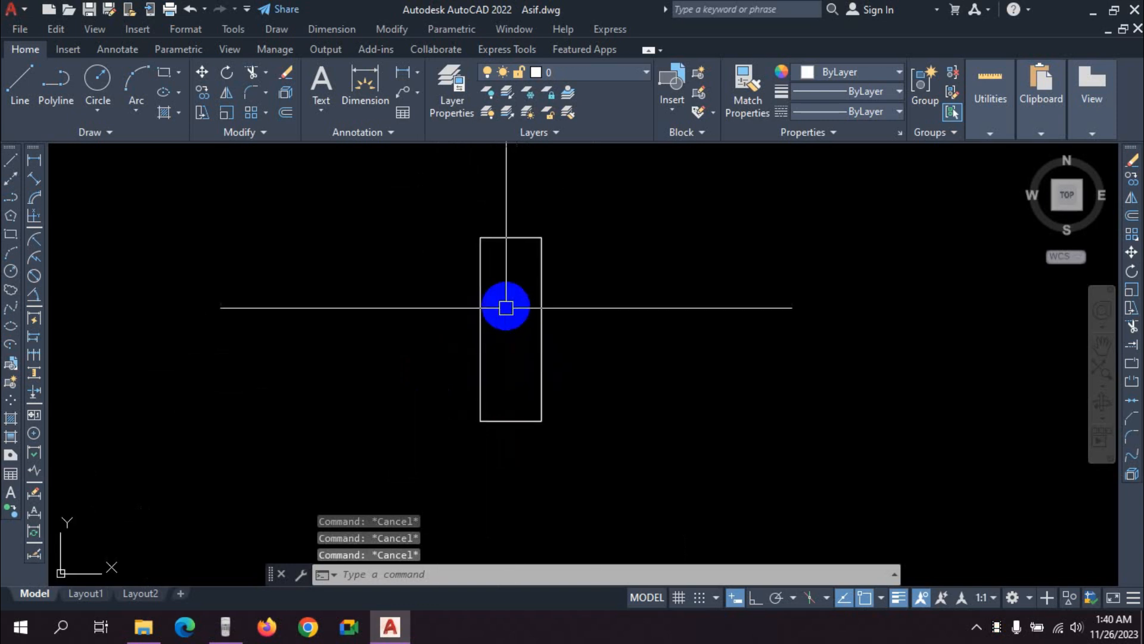
scroll(474, 268, "up", 2)
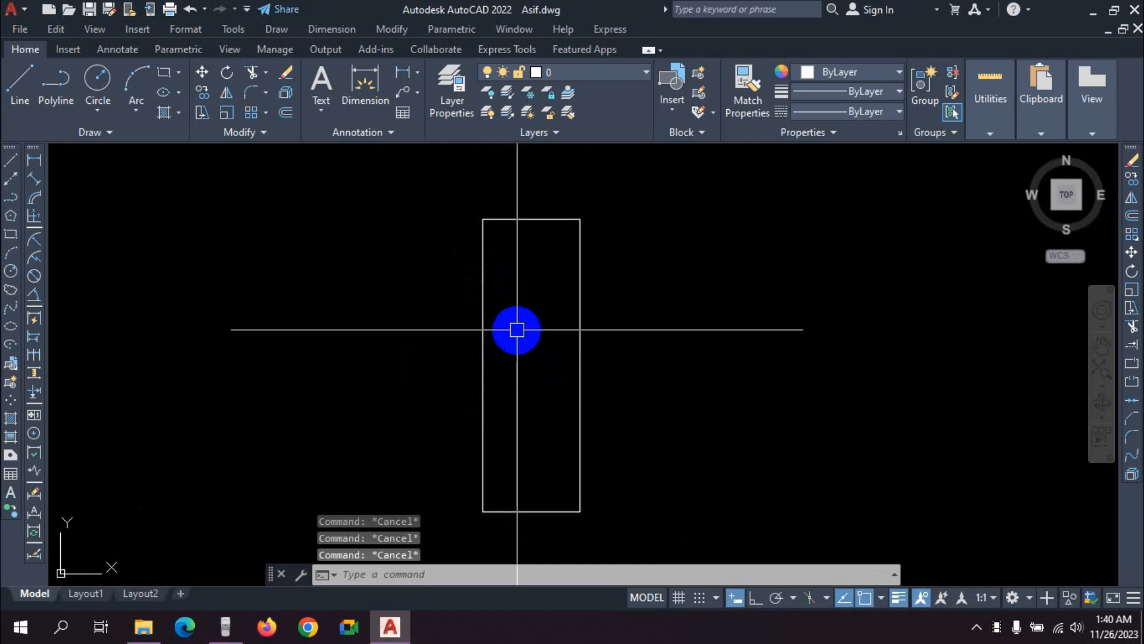
left_click(484, 299)
key("Escape")
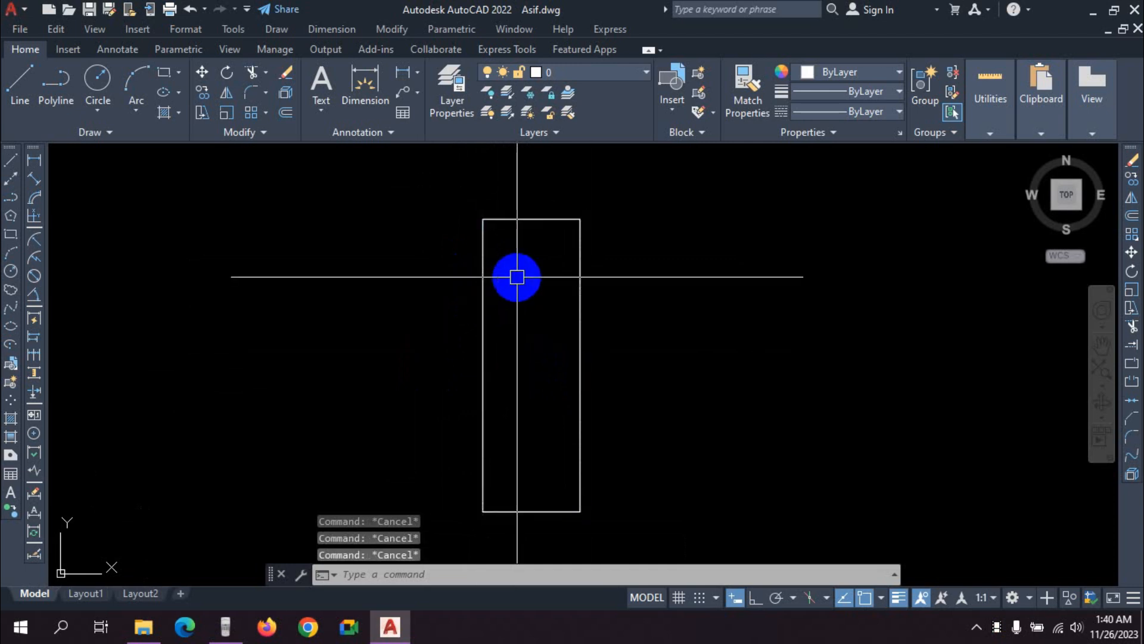
scroll(534, 340, "down", 2)
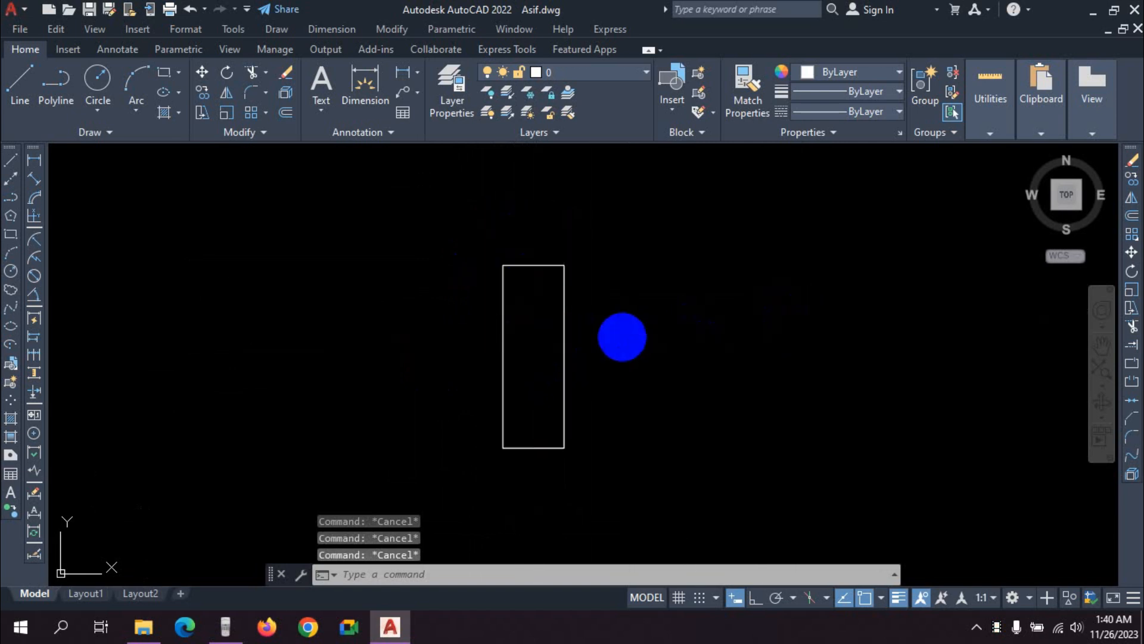
scroll(574, 325, "up", 2)
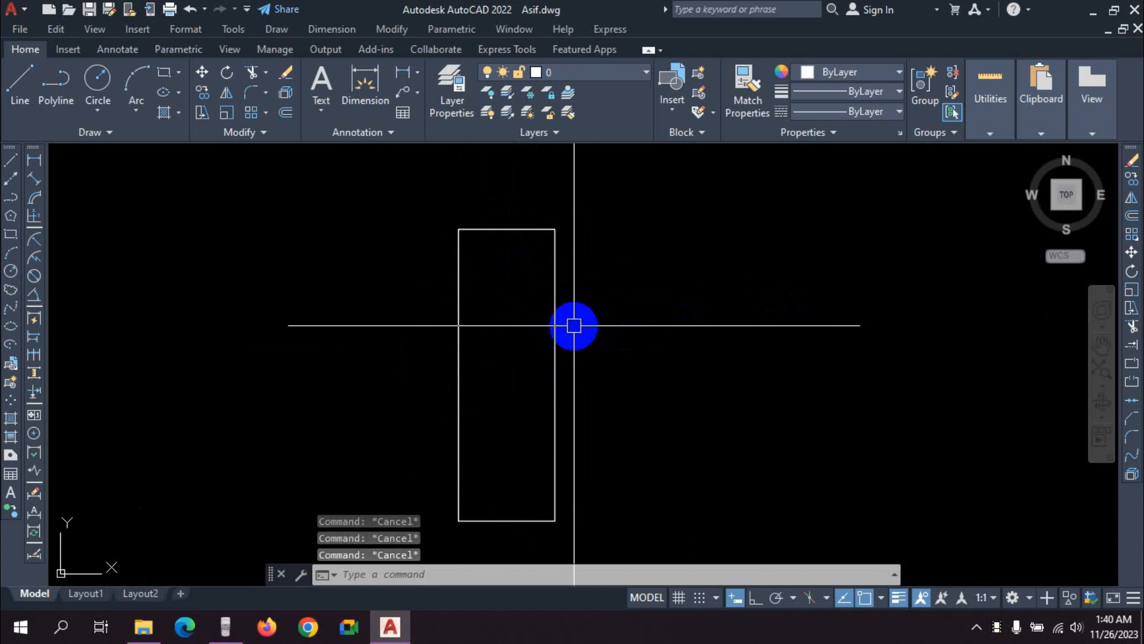
Step: Convert the rectangle at the origin into a region with the REGION command
type("o")
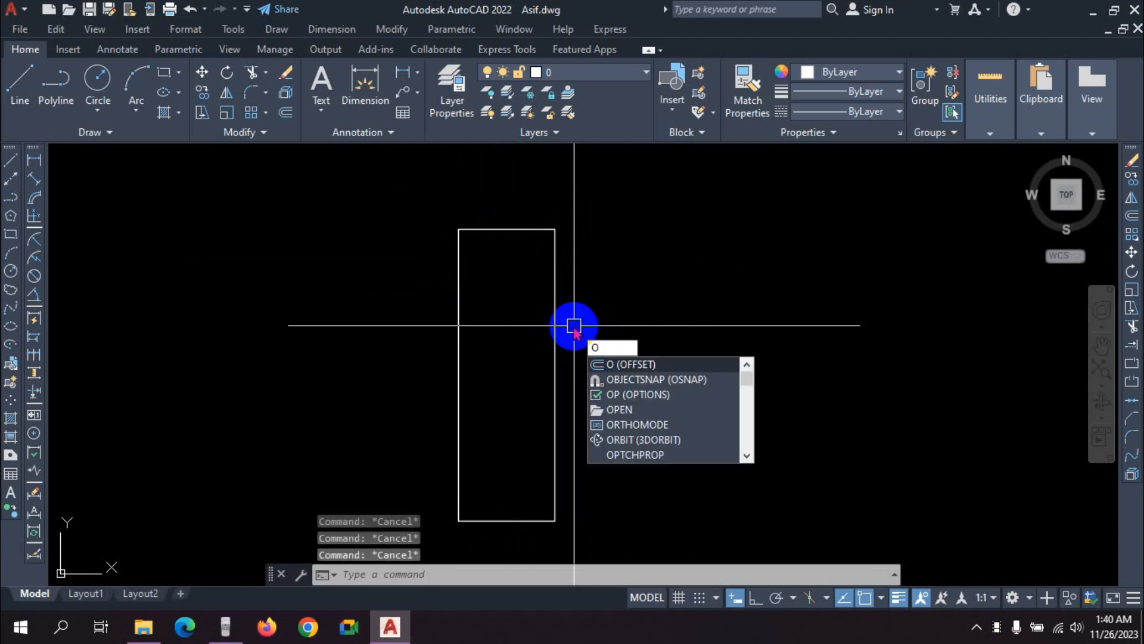
key("BackSpace")
type("regi")
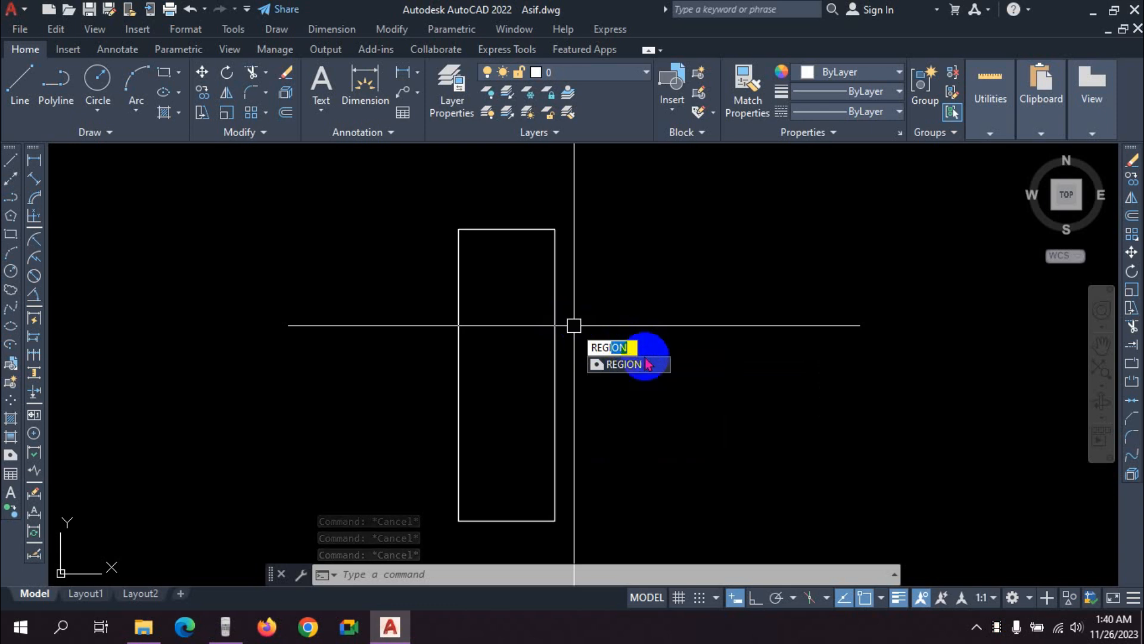
left_click(634, 367)
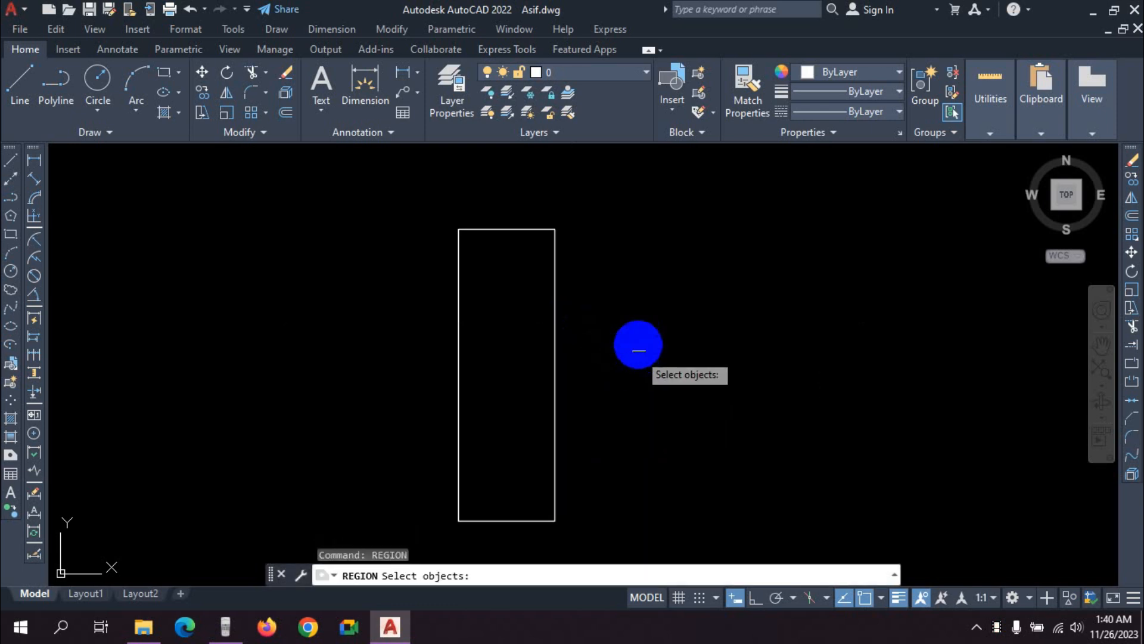
left_click(496, 232)
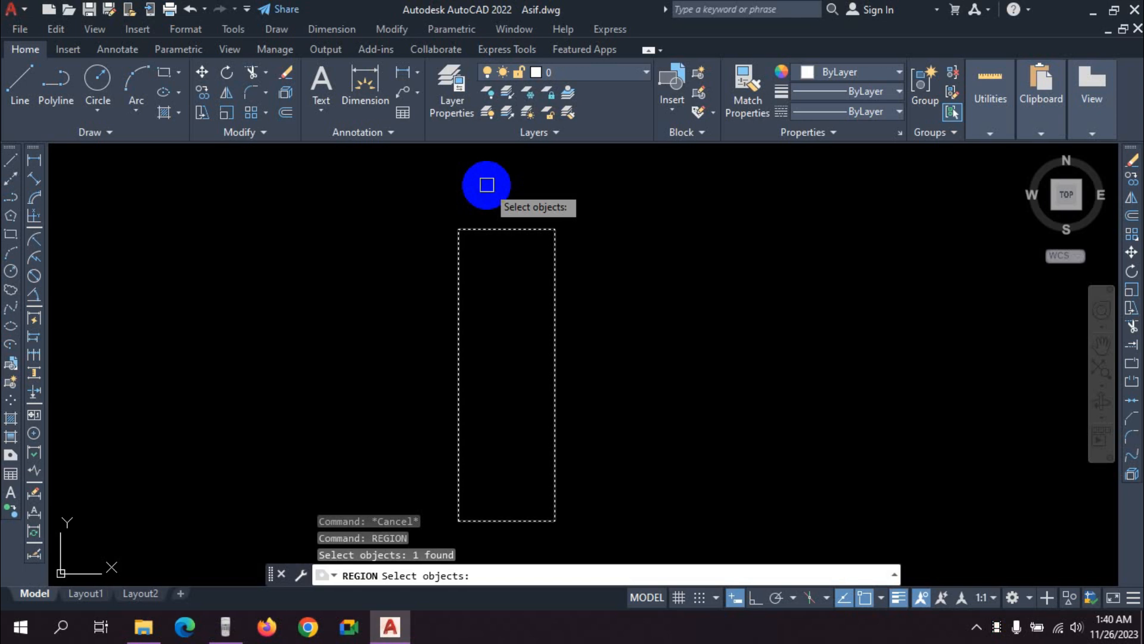
key("Return")
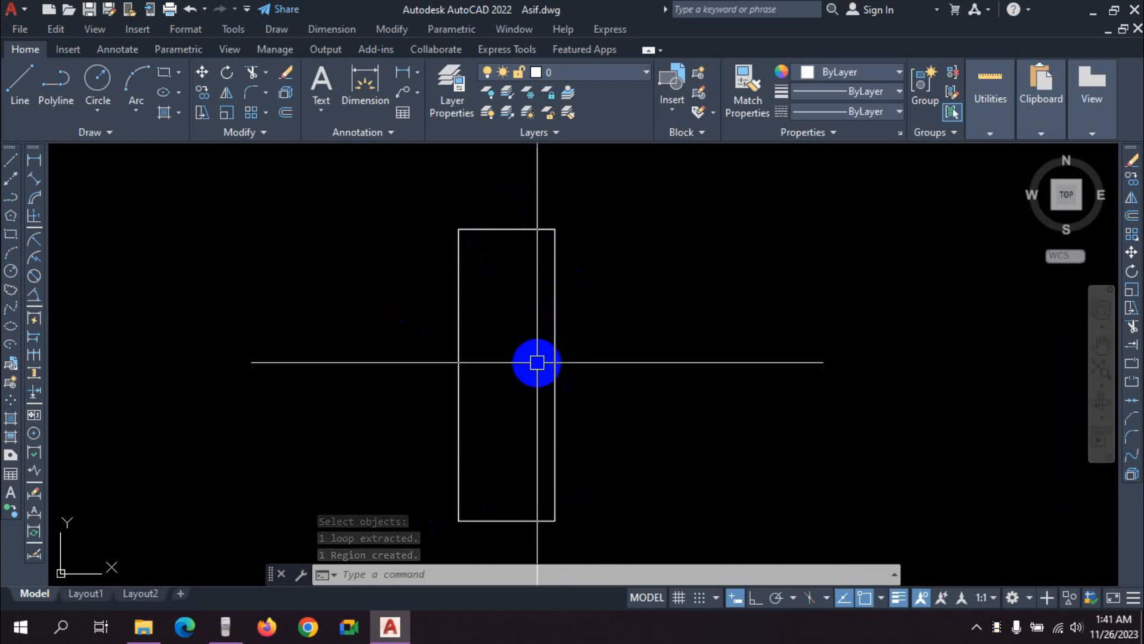
Step: Run the MASSPROP analysis on the rectangular region
type("ma")
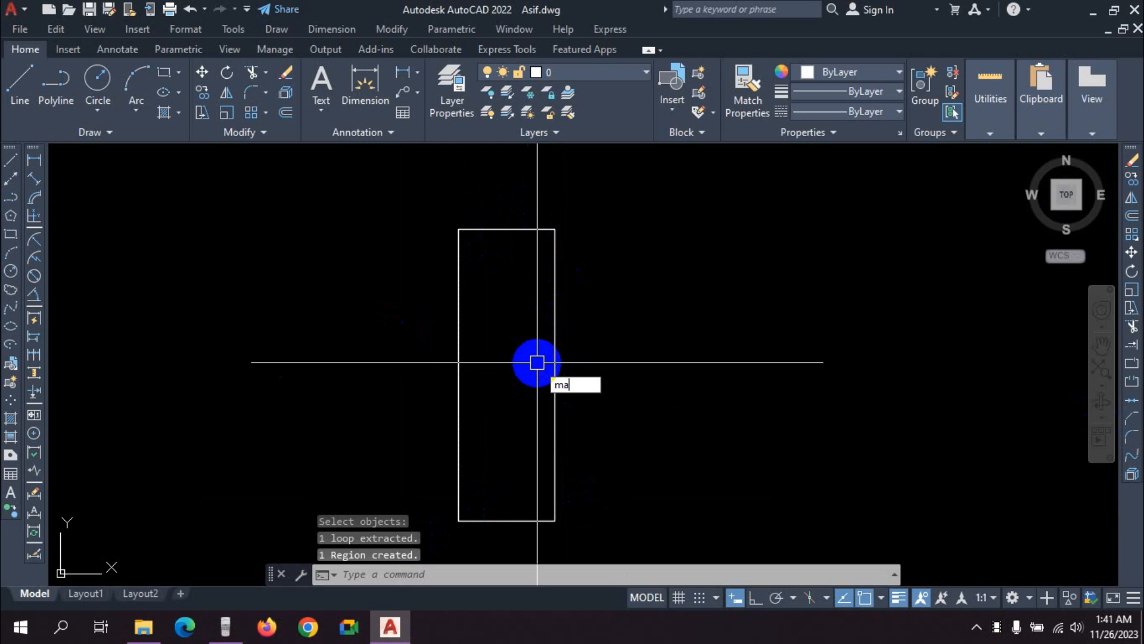
type("ss")
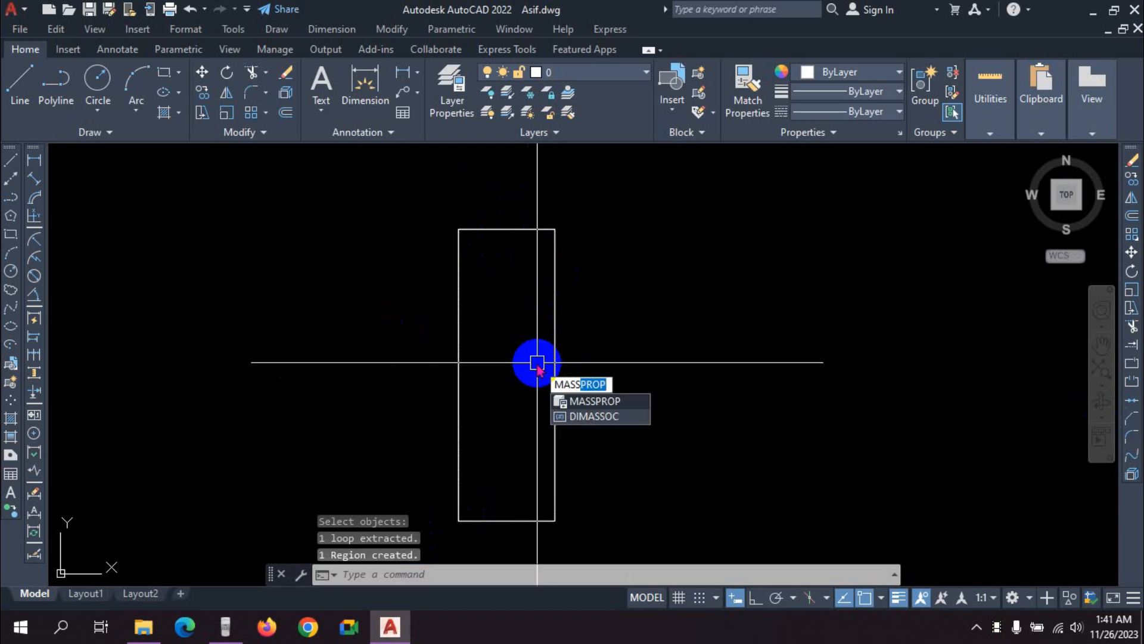
left_click(620, 398)
left_click(555, 299)
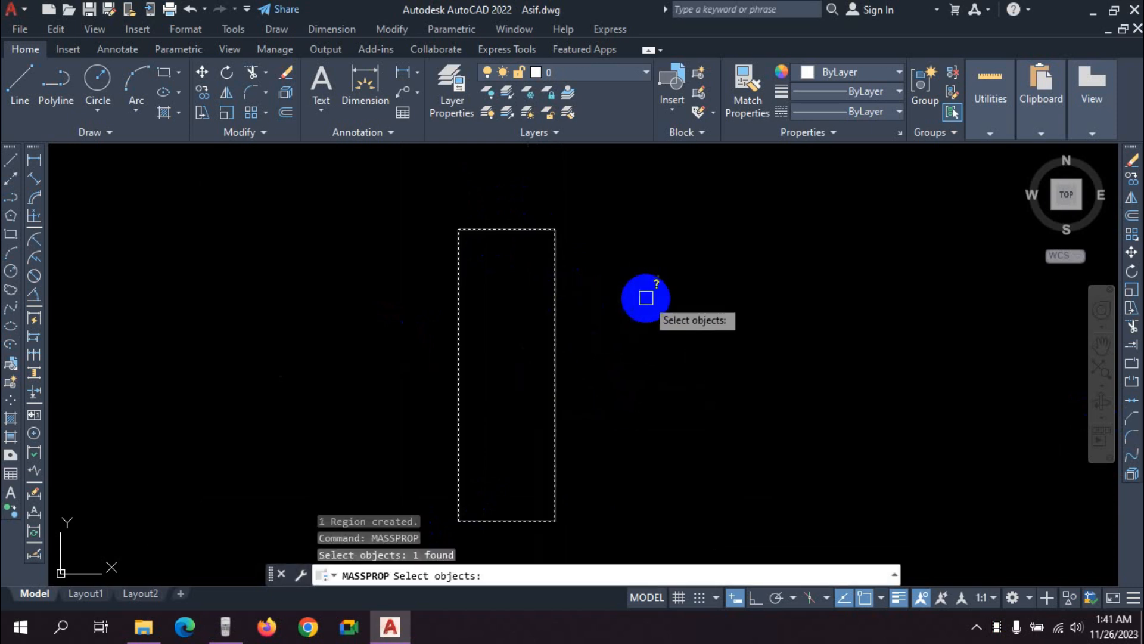
right_click(646, 298)
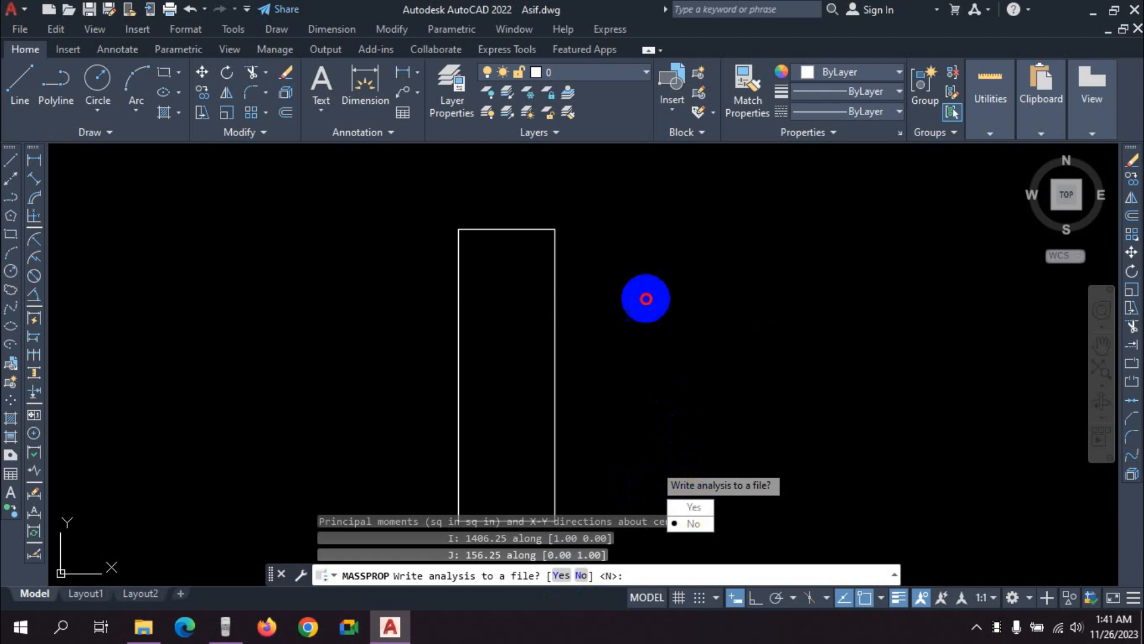
Step: Write the mass property analysis to Asif.mpr on the Desktop, replacing the existing file
key("y")
key("Return")
left_click(185, 238)
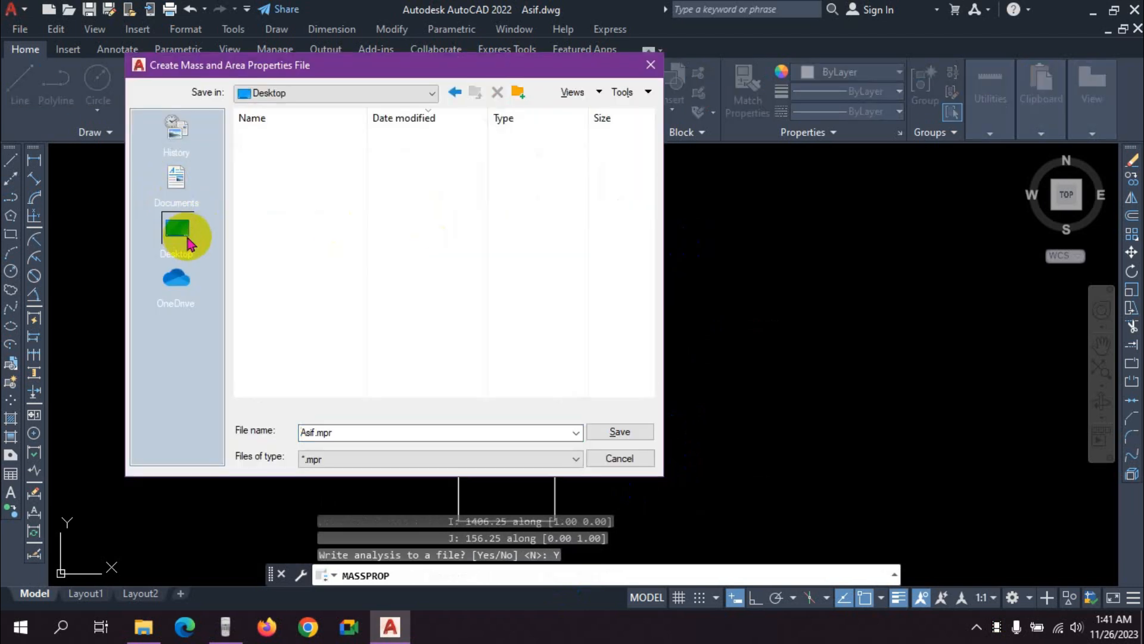
left_click(623, 431)
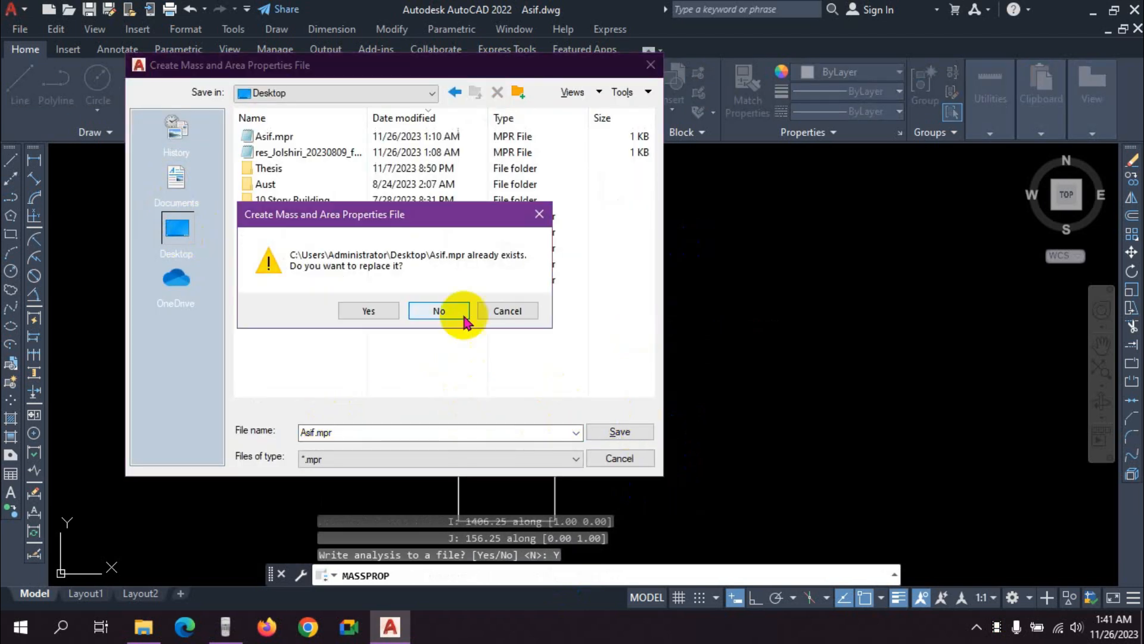
left_click(368, 310)
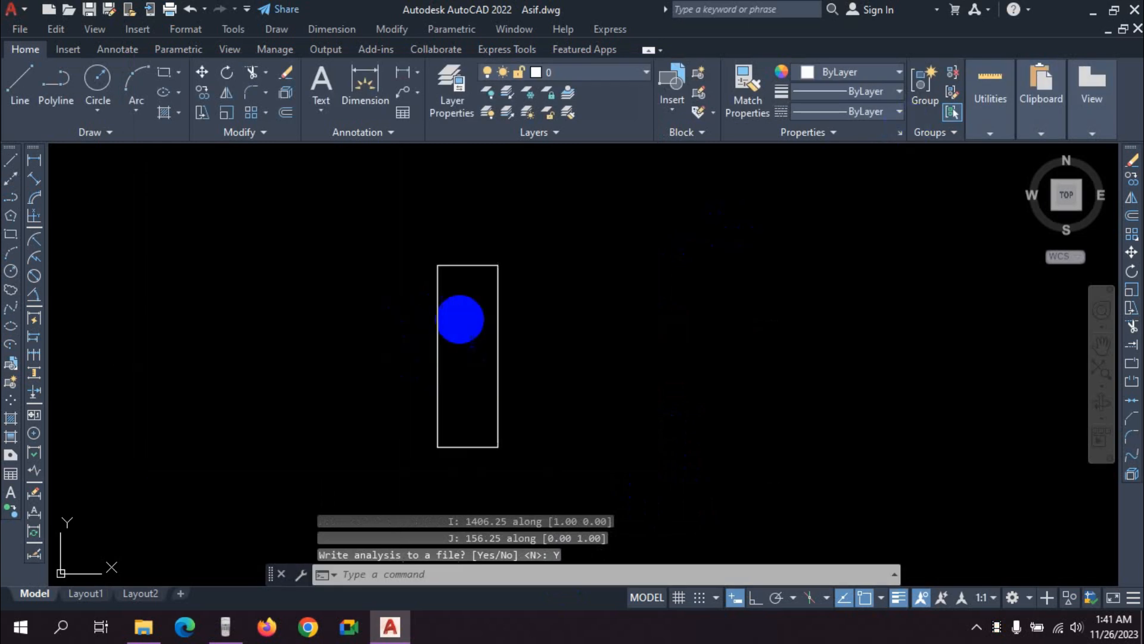
Step: Open Asif.mpr from the desktop in Notepad and compute 5×15 in the Casio calculator to check the area
left_click(1093, 10)
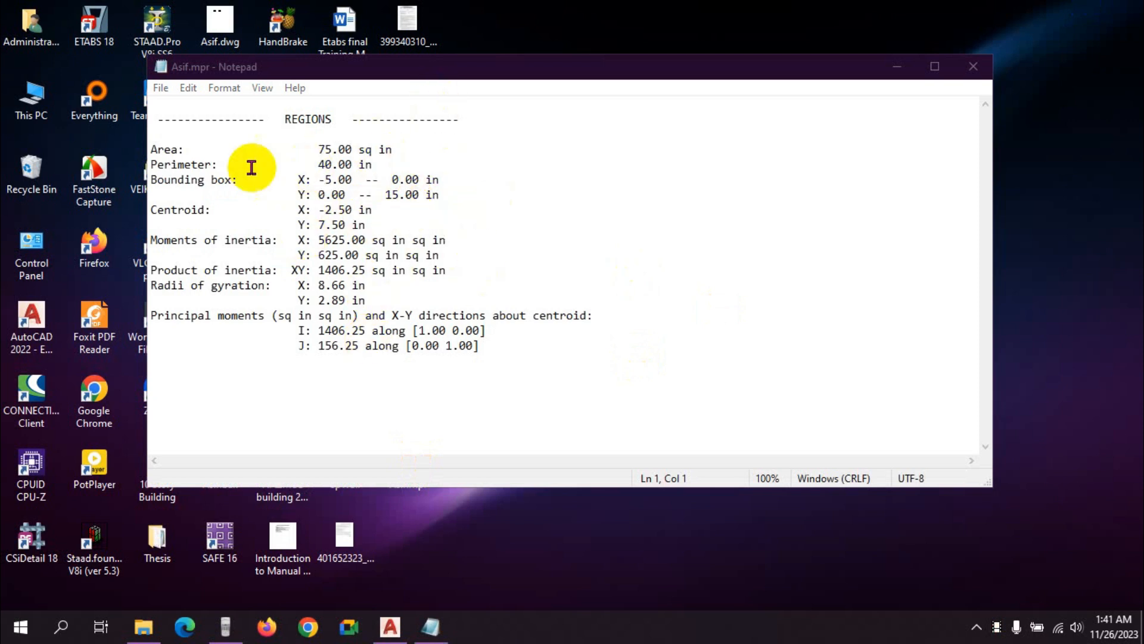
left_click(226, 626)
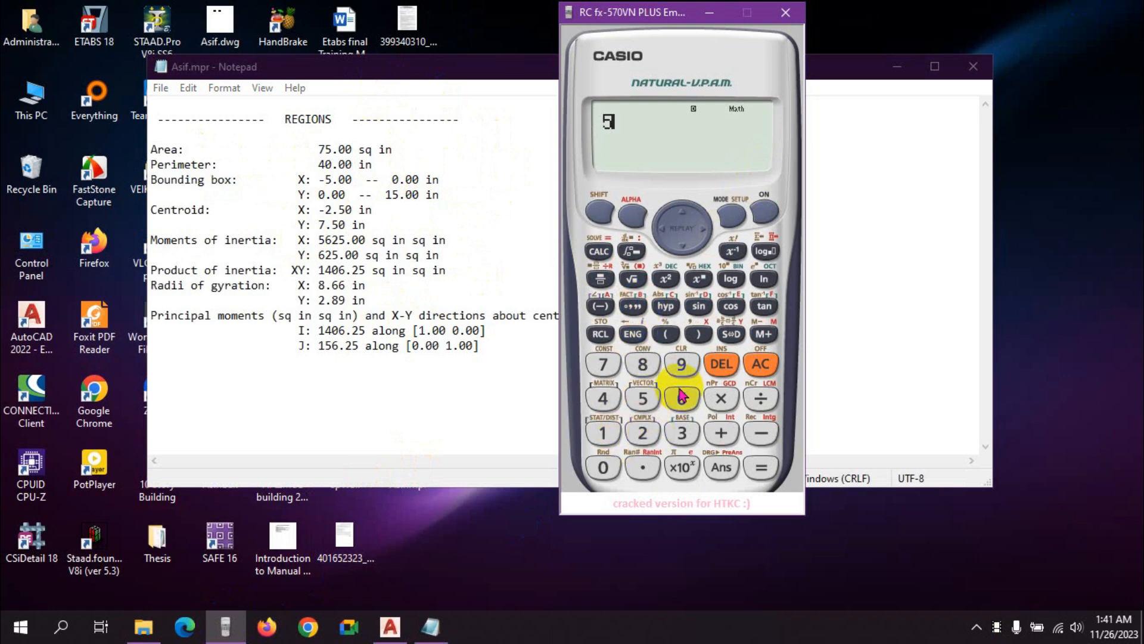
left_click(721, 398)
left_click(603, 432)
left_click(642, 398)
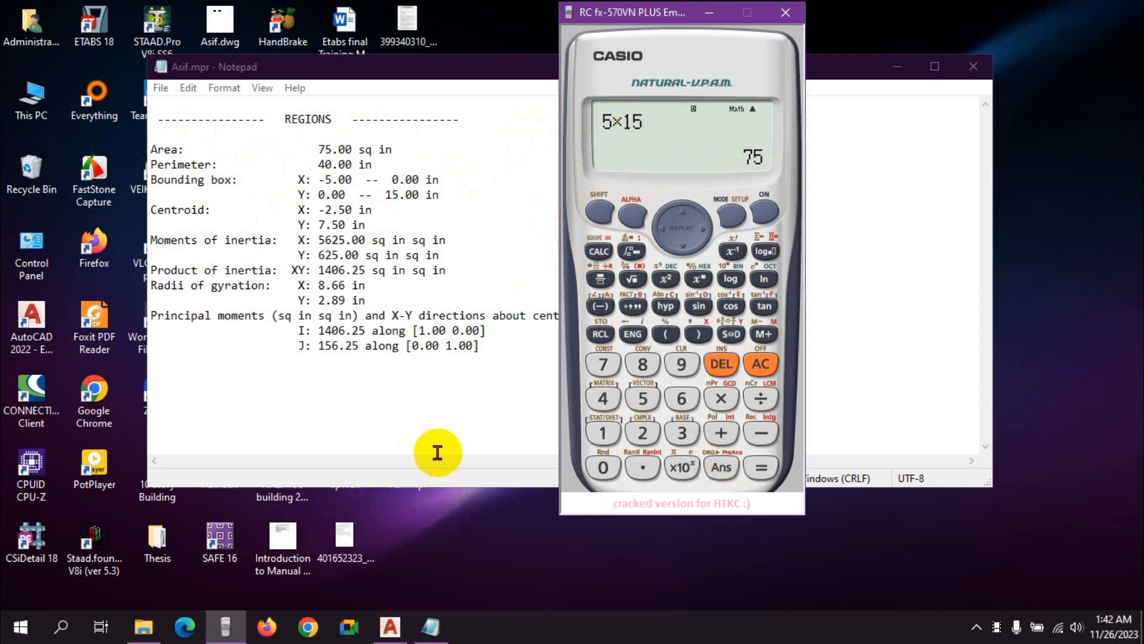
Step: Compare the bounding box and centroid in the Asif.mpr report with the rectangle in AutoCAD
left_click(397, 624)
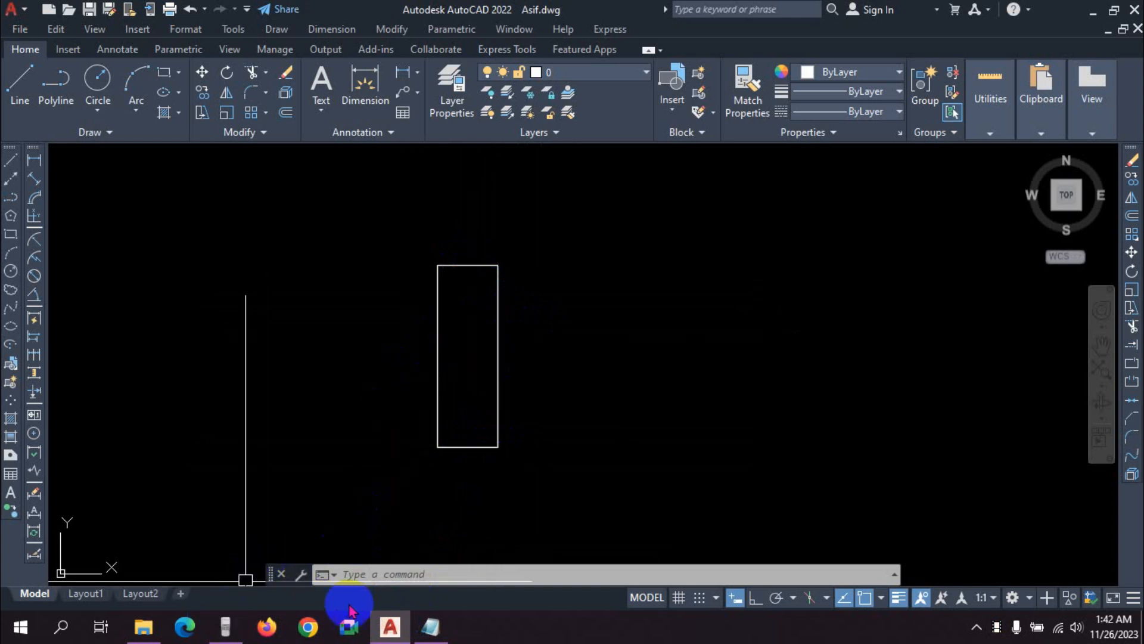
left_click(428, 624)
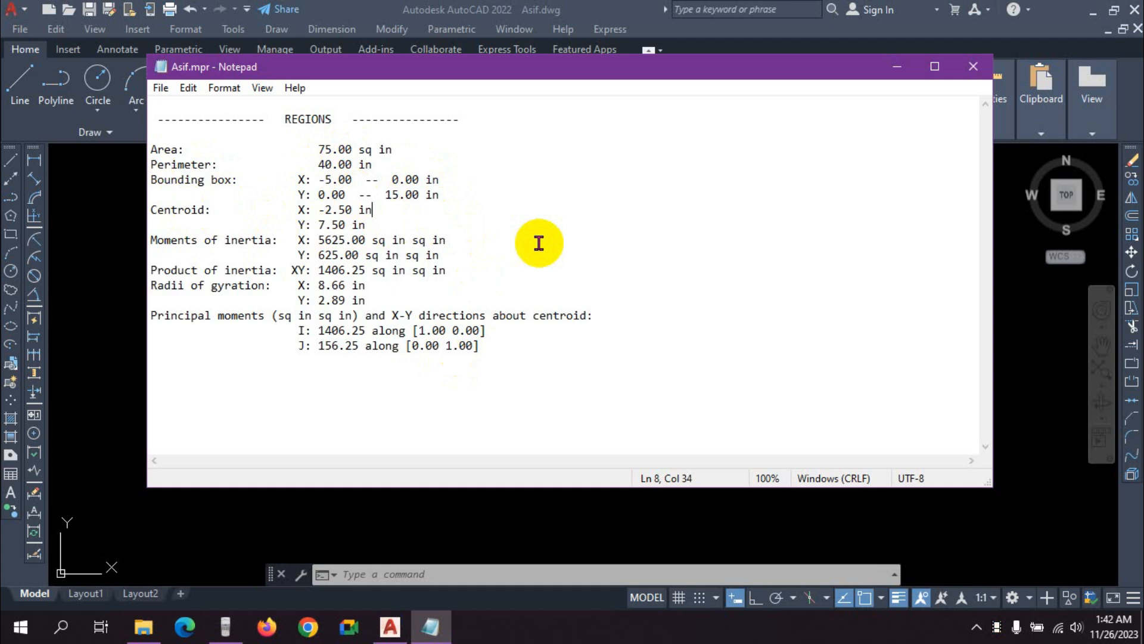
left_click(386, 627)
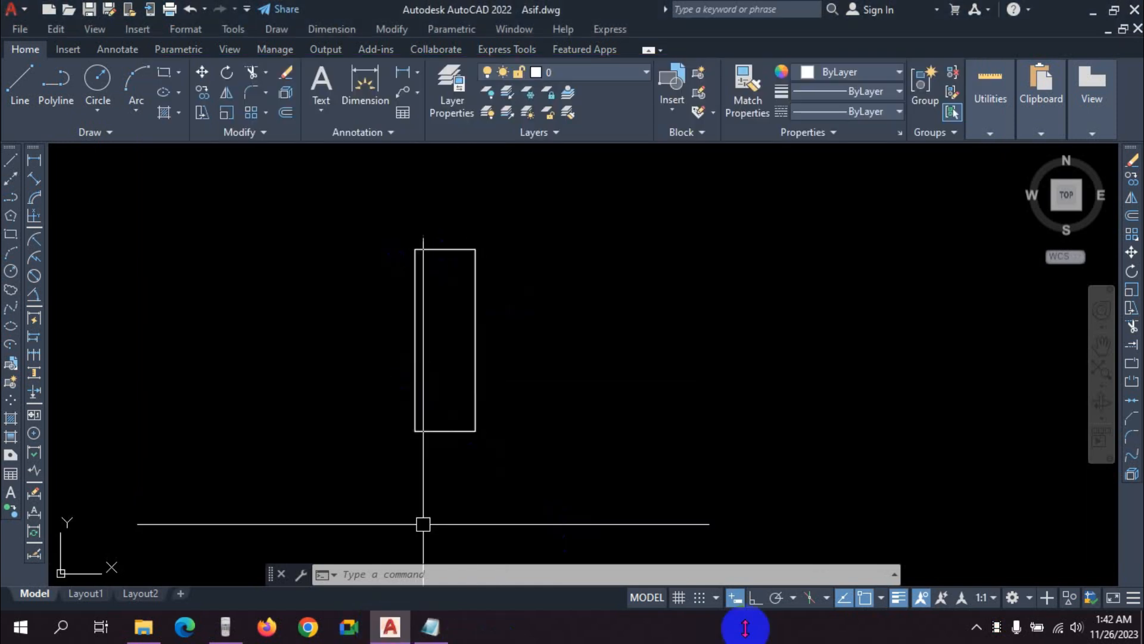
left_click(19, 83)
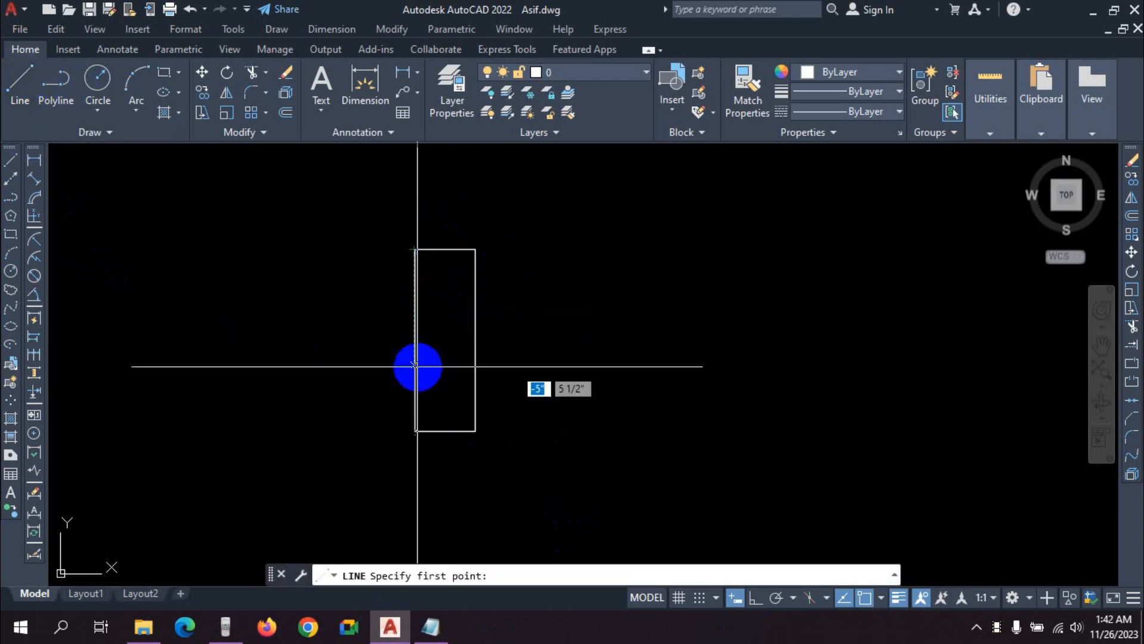
key("Escape")
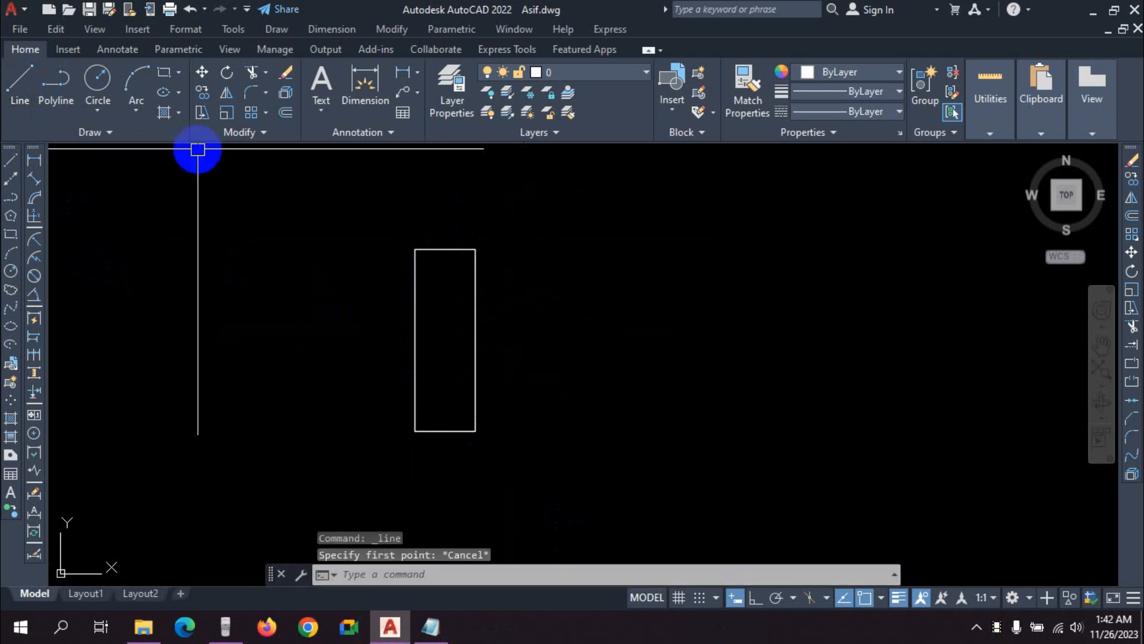
key("Escape")
Step: Draw a larger, nearly square rectangle freehand in the empty area to the right of the region
scroll(467, 306, "down", 5)
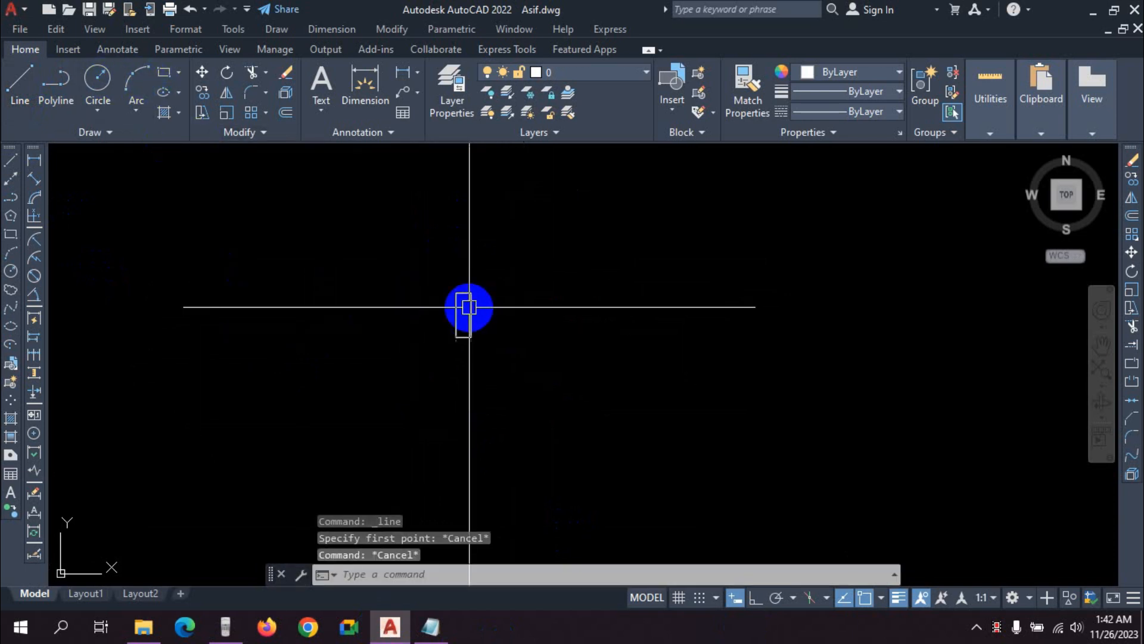
left_click(158, 76)
left_click(664, 251)
left_click(718, 304)
scroll(728, 284, "up", 2)
key("Escape")
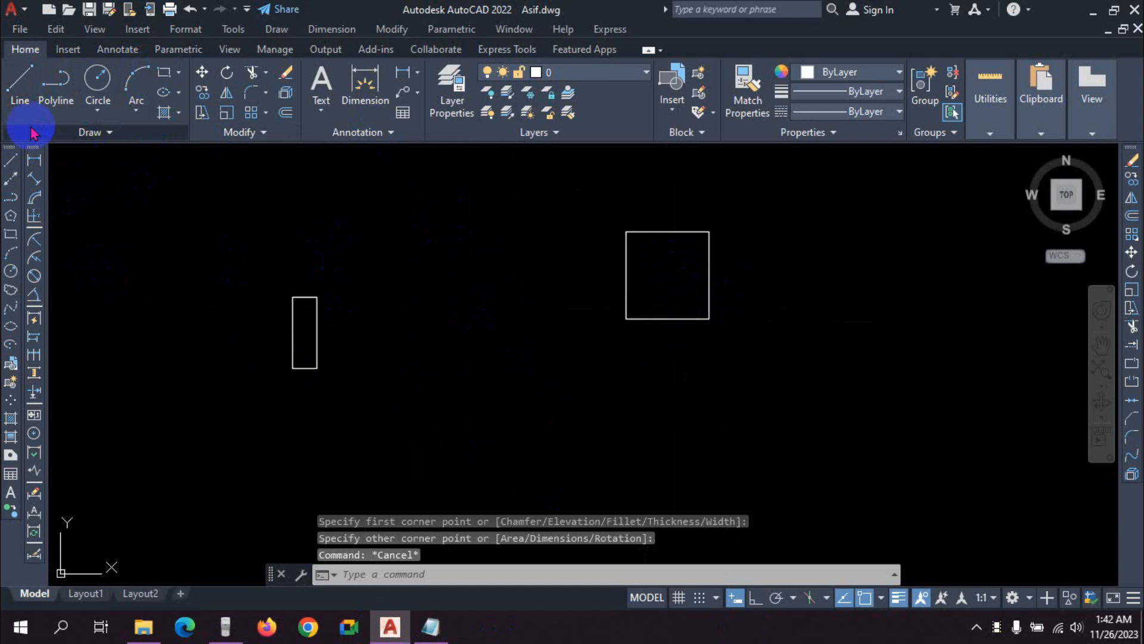
Step: Try to start a line at the larger rectangle's centre, and erase that rectangle
left_click(26, 104)
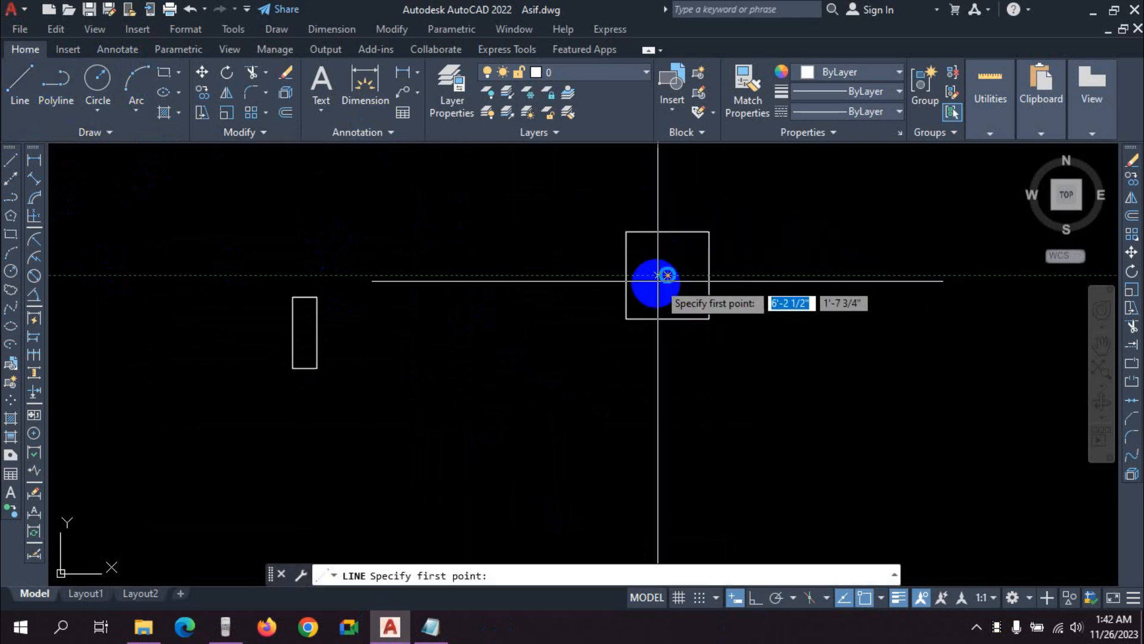
key("Escape")
left_click(591, 210)
left_click(846, 400)
key("Delete")
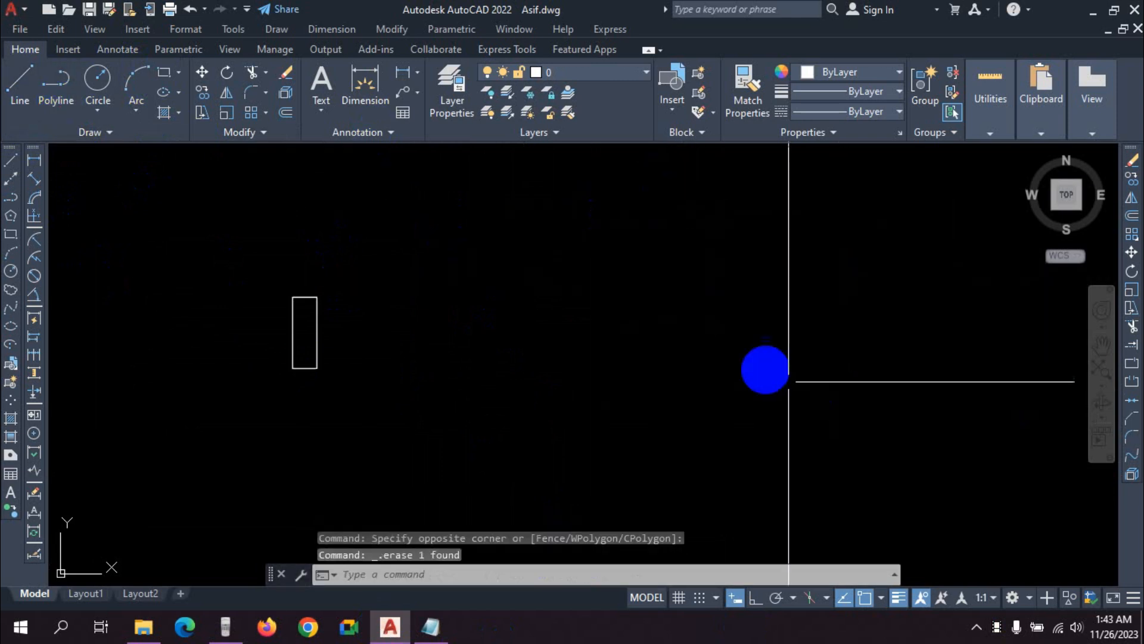
scroll(348, 345, "up", 4)
middle_click_drag(226, 297, 330, 315)
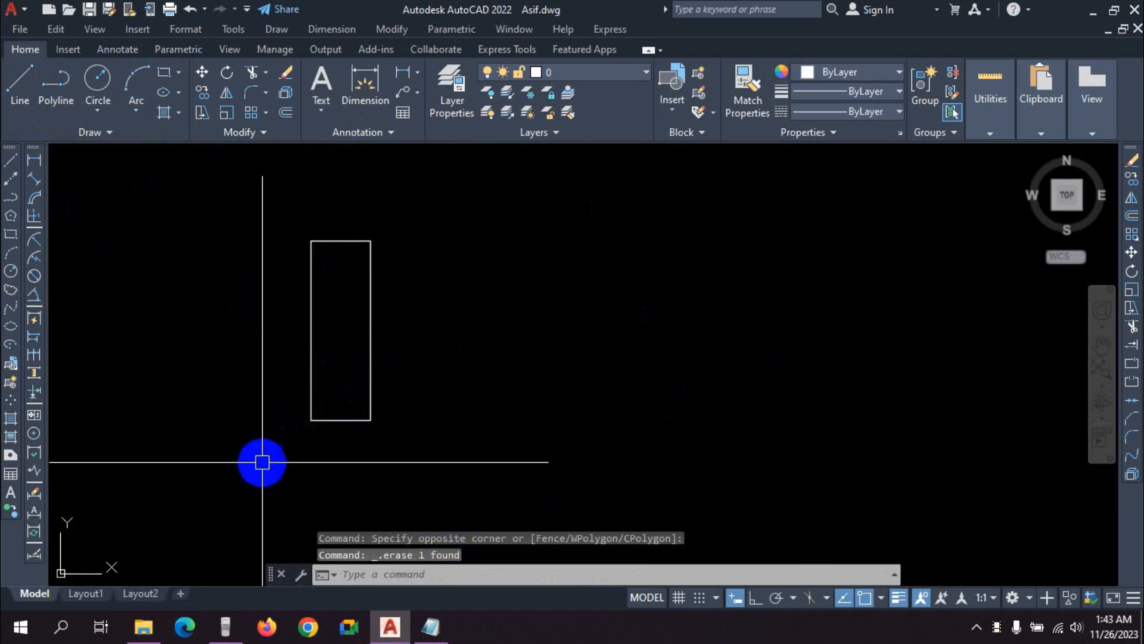
Step: Switch to the Asif.mpr report in Notepad and examine the X and Y moments of inertia
left_click(430, 626)
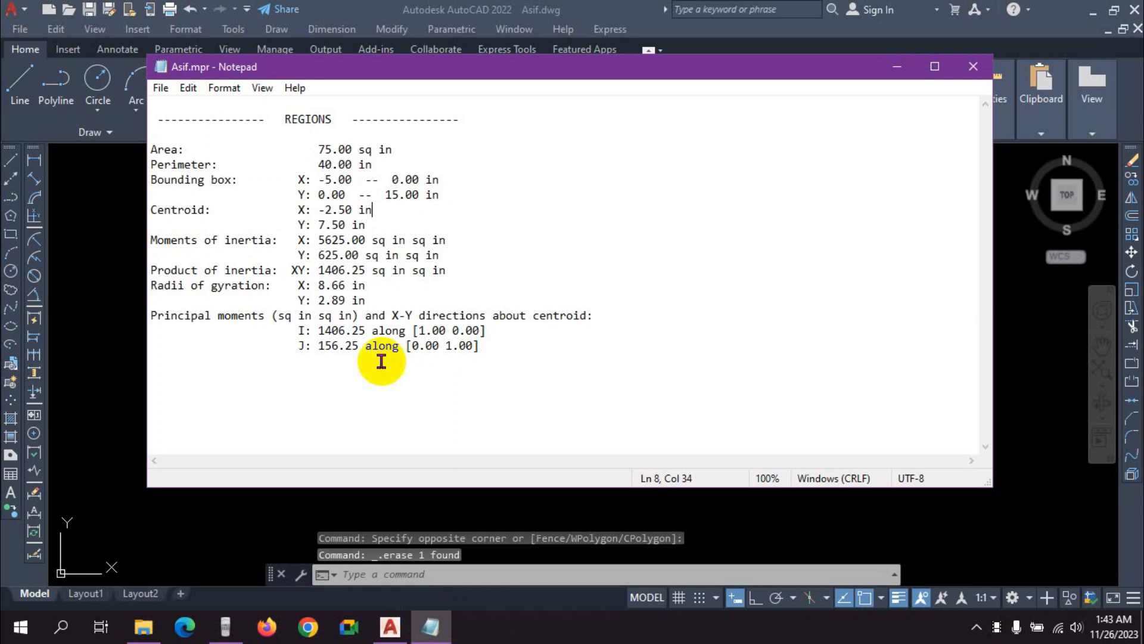
left_click_drag(298, 240, 447, 248)
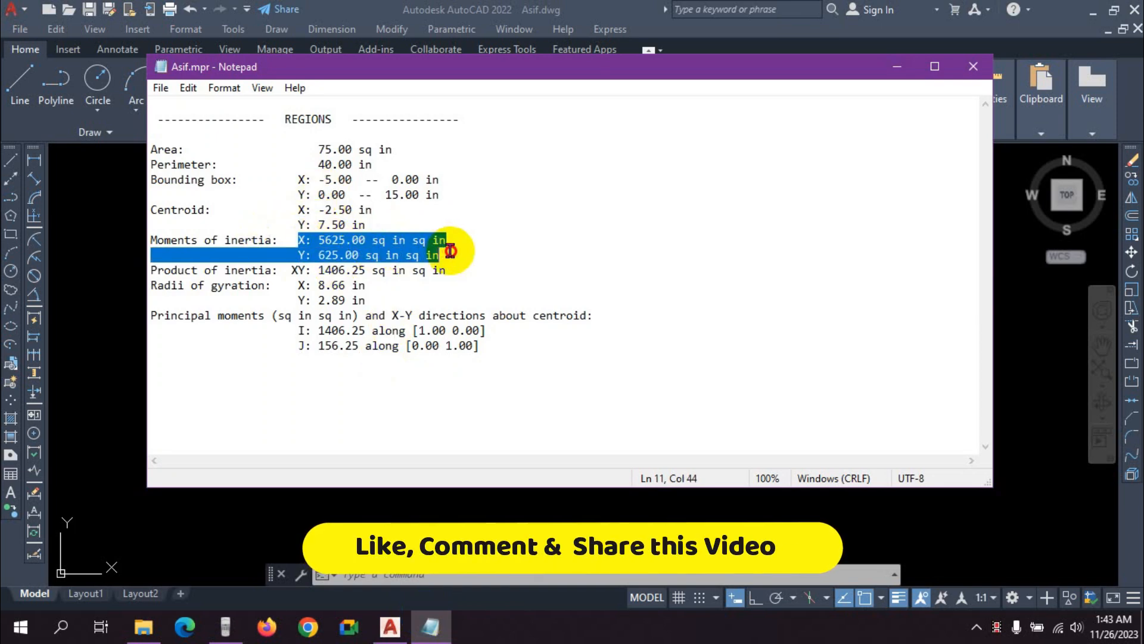
left_click(304, 249)
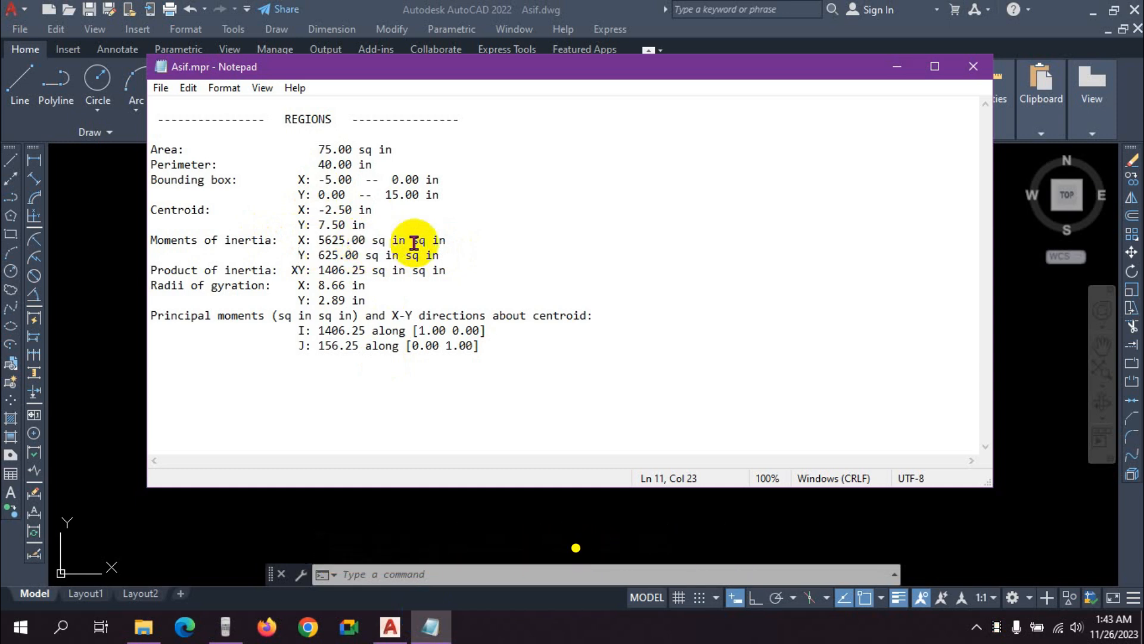
left_click_drag(300, 239, 480, 236)
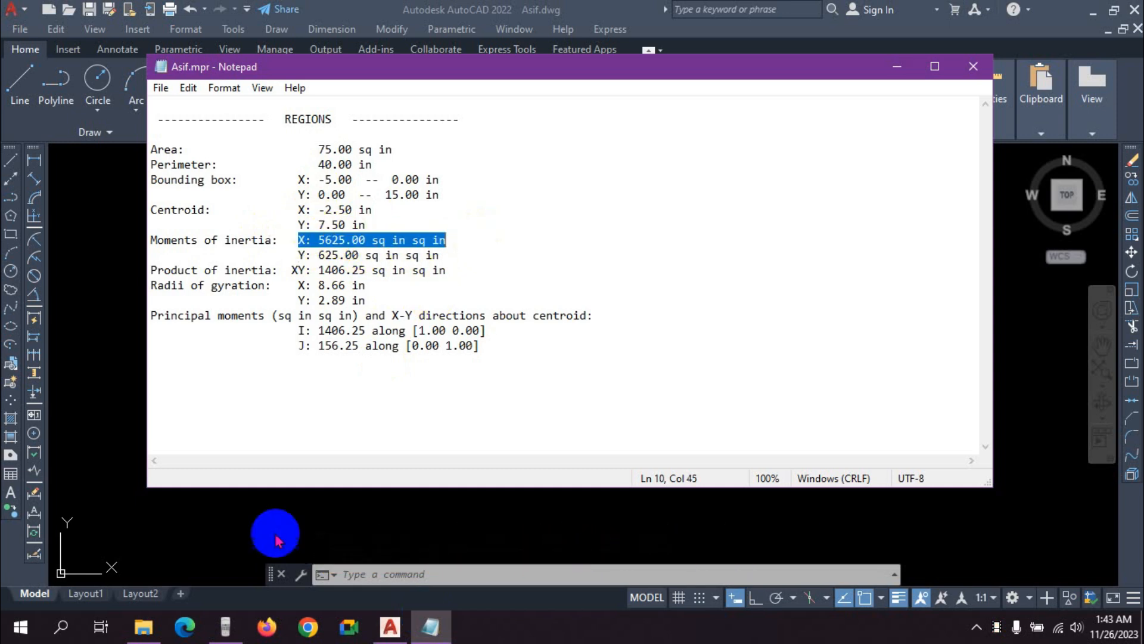
Step: Switch to the Casio calculator and compute 5×15³/12 to check the rectangle's moment of inertia
left_click(225, 626)
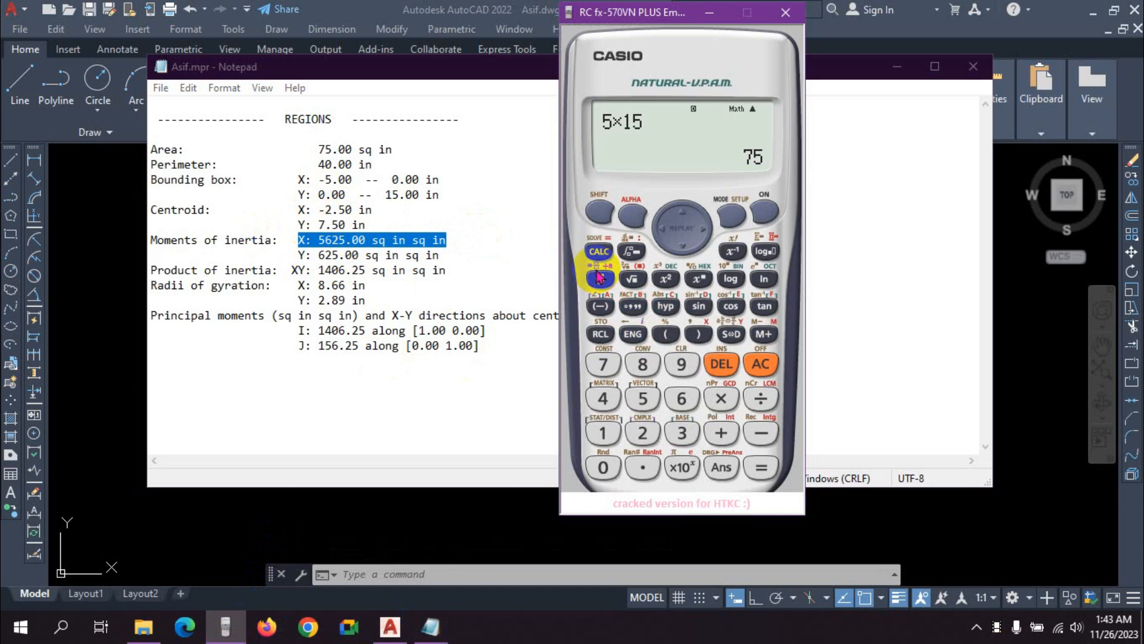
left_click(642, 401)
left_click(720, 398)
left_click(603, 433)
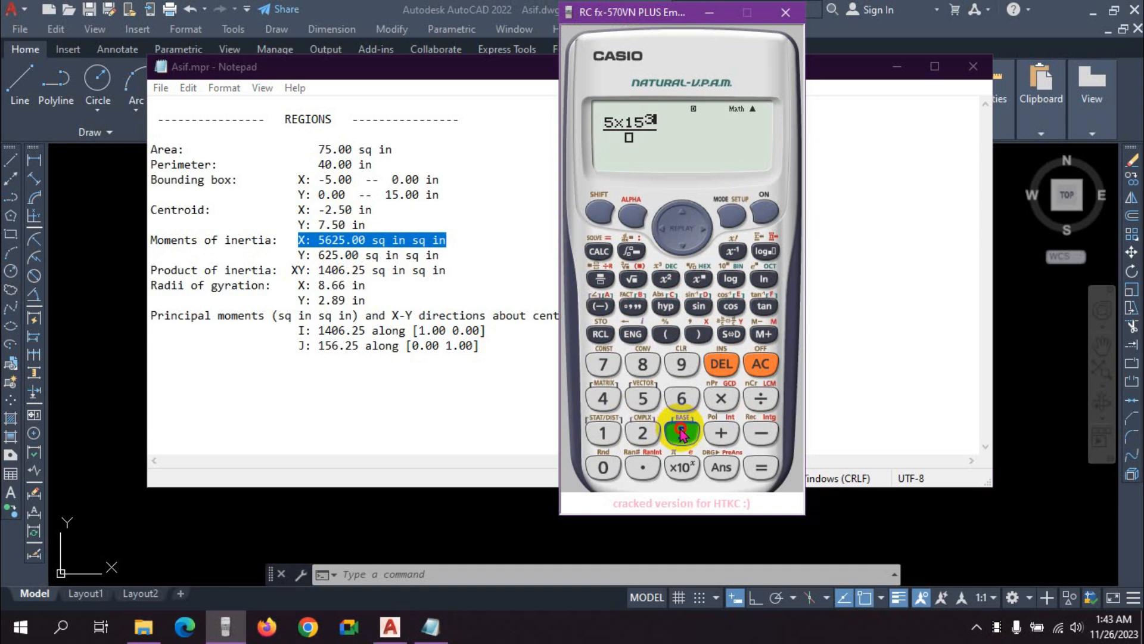
left_click(761, 466)
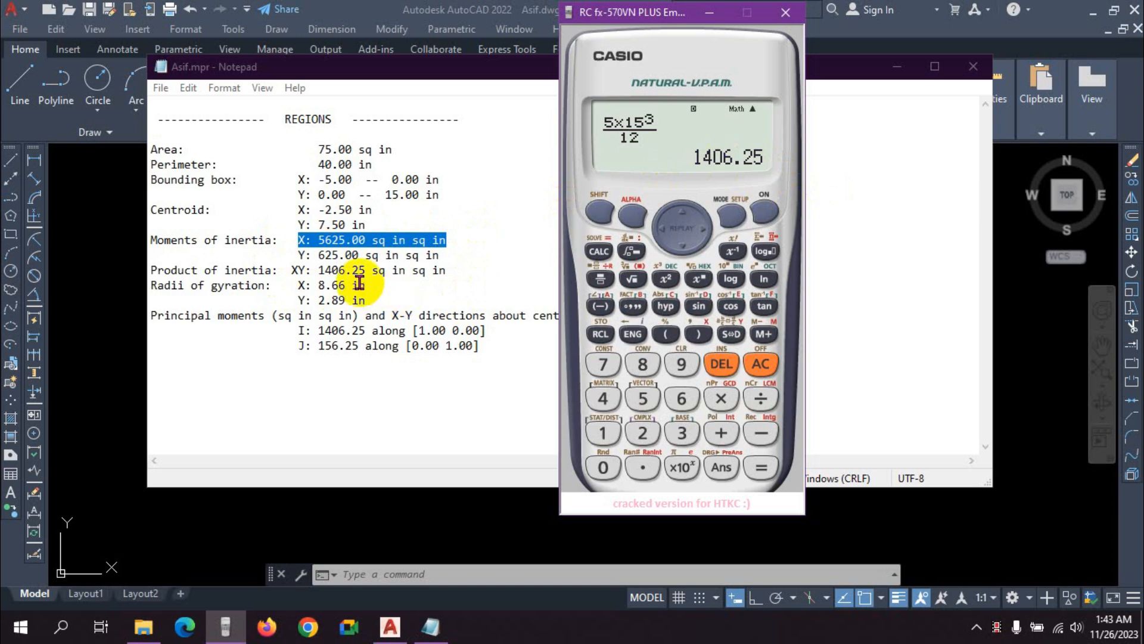
Step: Compare the report's product of inertia line with the calculator result, minimize the calculator and close the report
left_click_drag(150, 270, 470, 270)
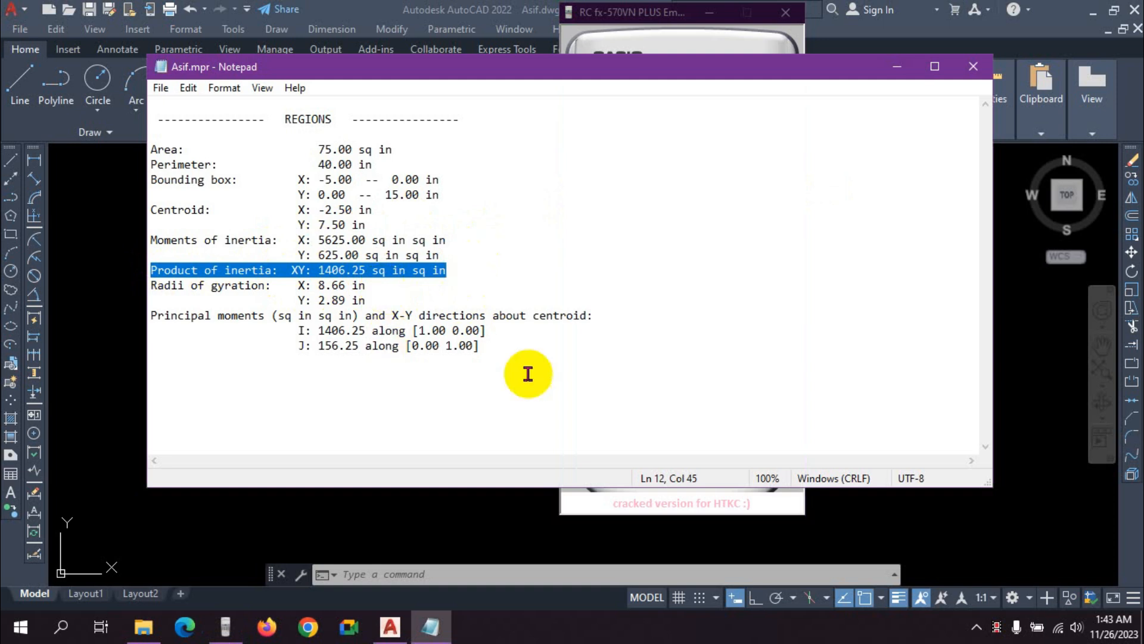
left_click(242, 627)
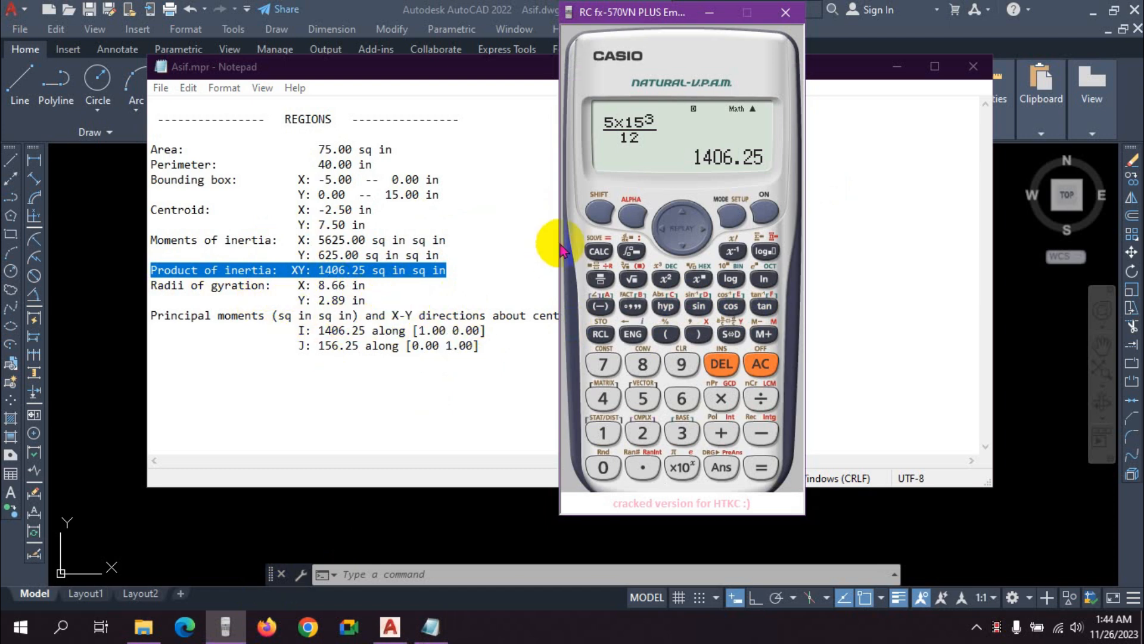
left_click(709, 13)
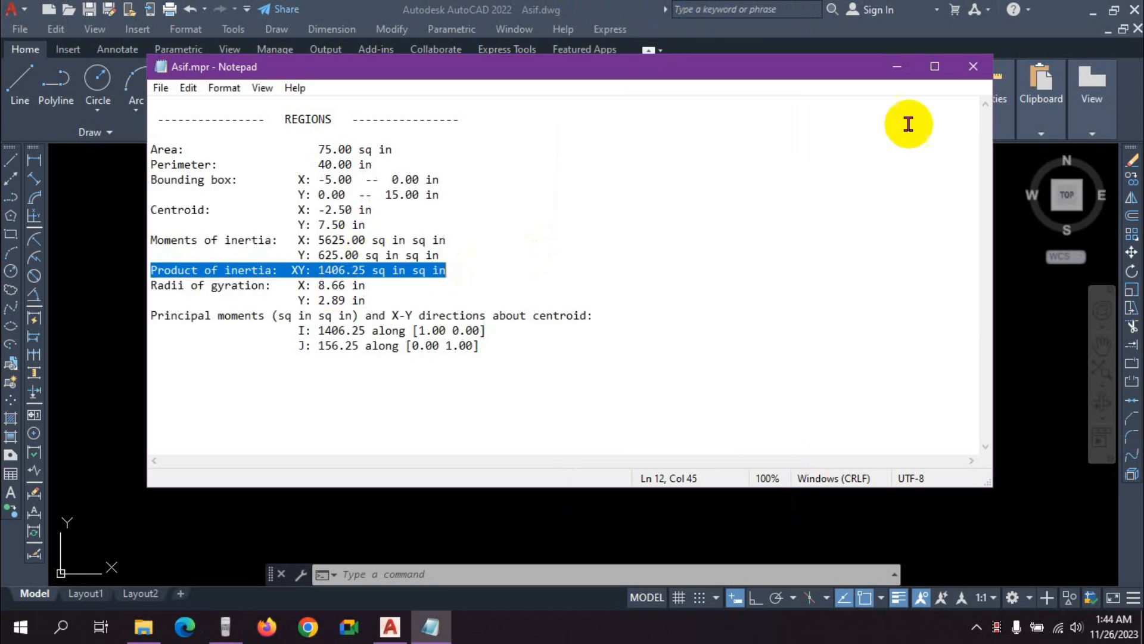
left_click(976, 63)
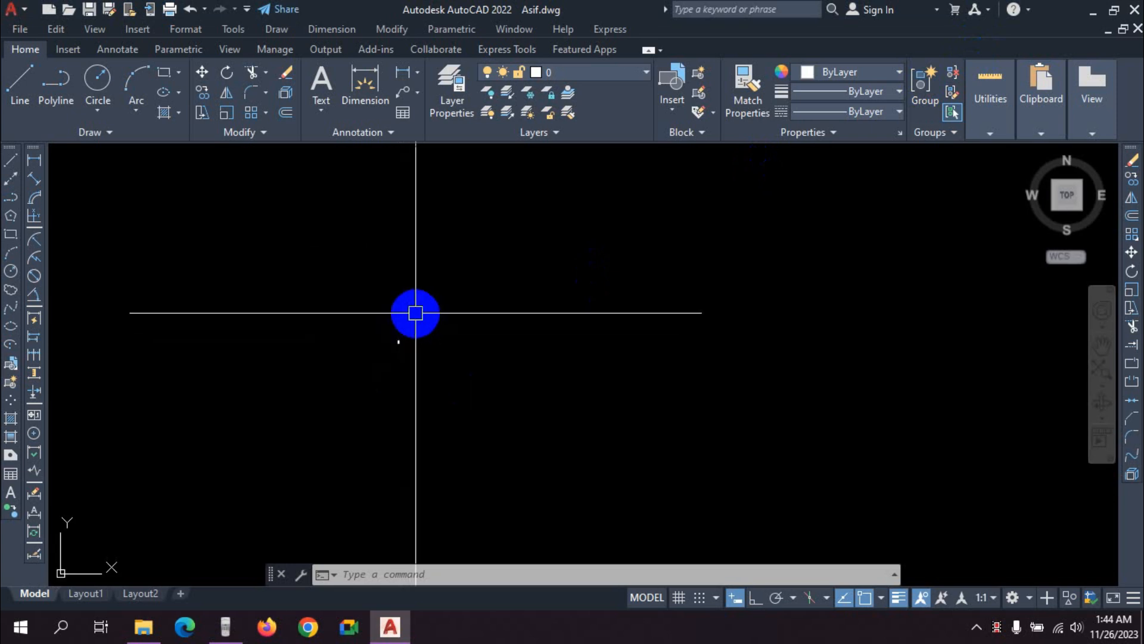
Step: Draw a wide ellipse by its centre, about 35 by 9 inches, in the empty area to the upper right of the rectangle
scroll(294, 449, "up", 10)
middle_click_drag(541, 368, 266, 445)
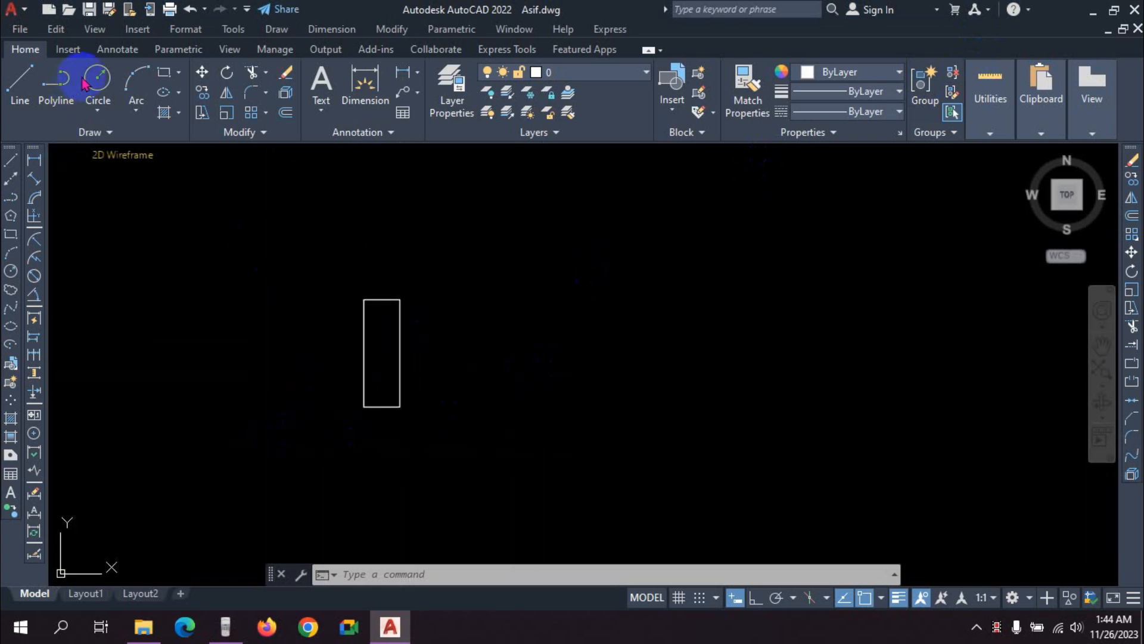
left_click(178, 91)
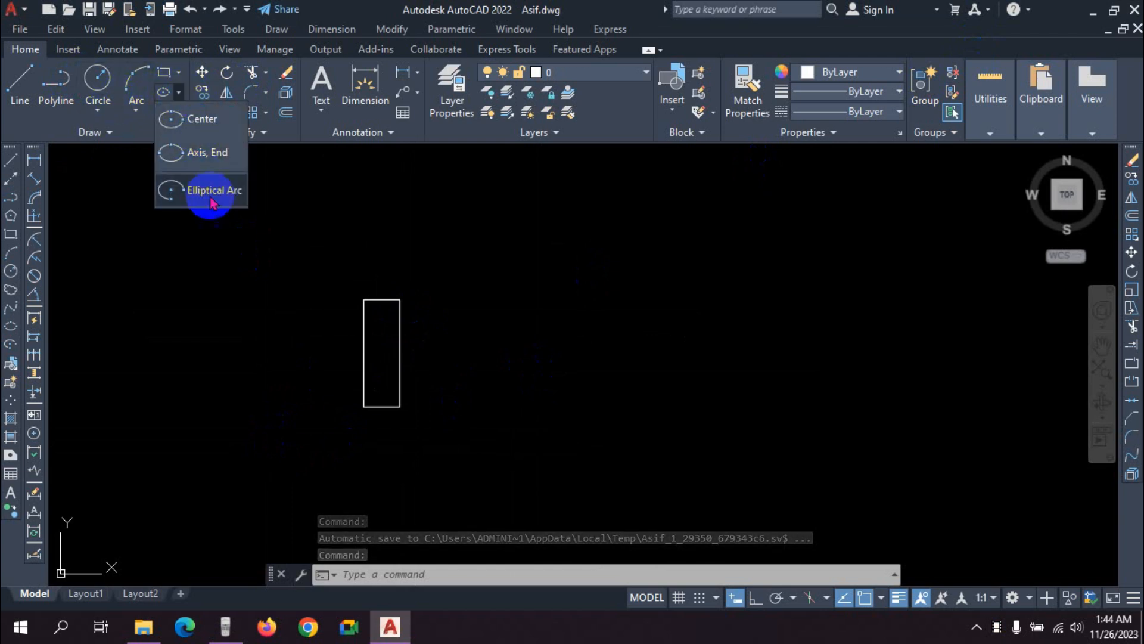
left_click(203, 119)
left_click(584, 254)
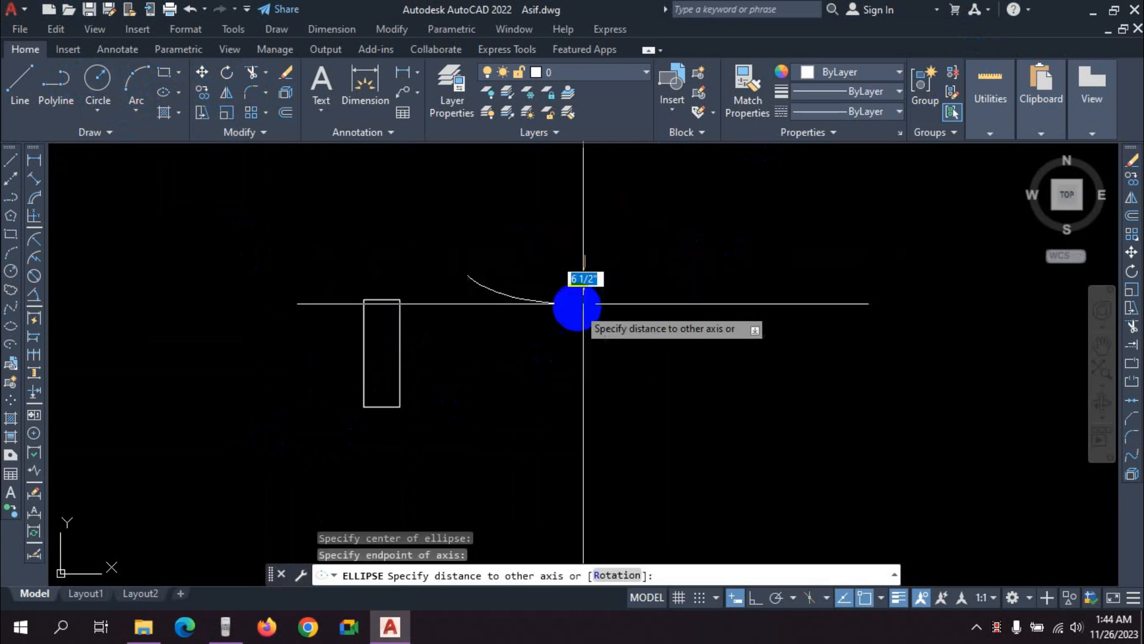
key("Escape")
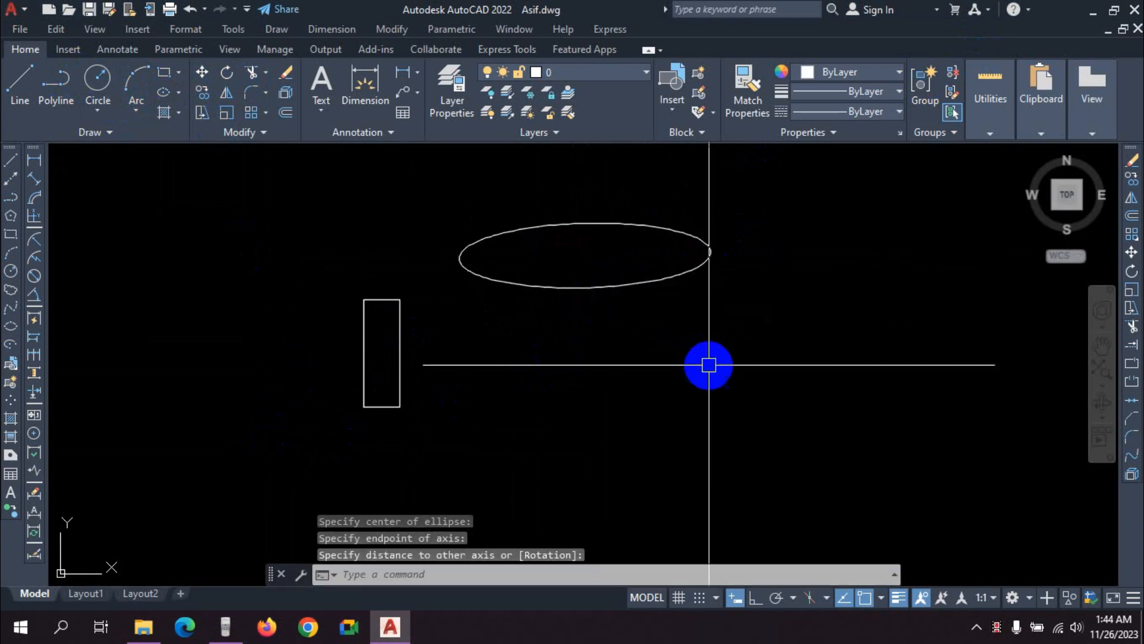
scroll(592, 283, "up", 2)
key("Escape")
key("Escape")
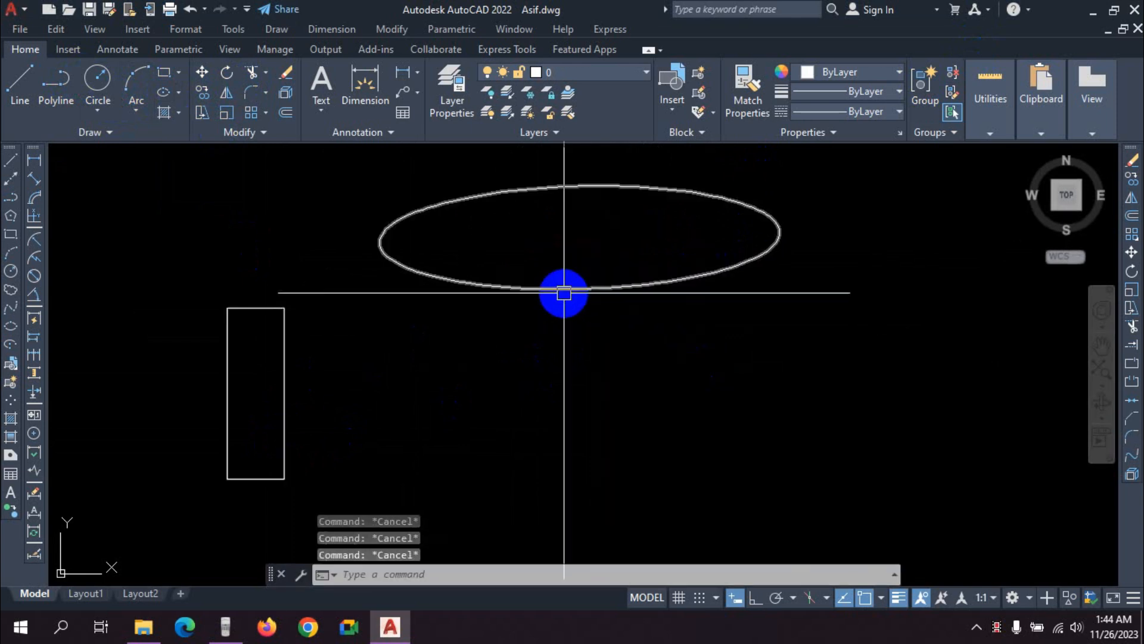
Step: Try to move the ellipse from a base point below it to 0,0,0
left_click(511, 284)
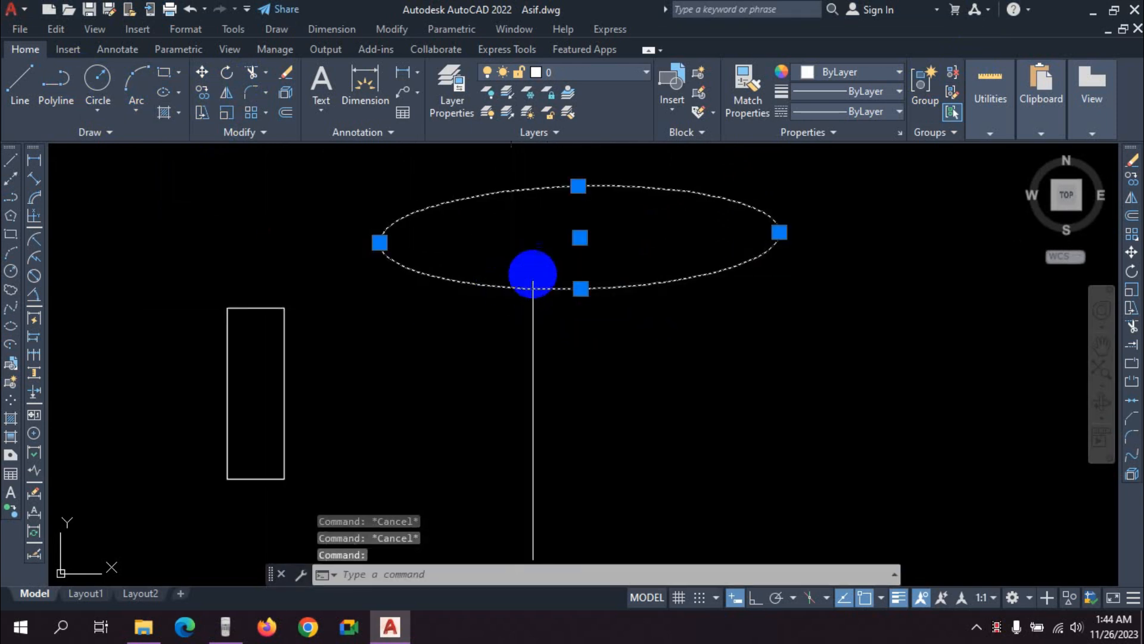
left_click(202, 72)
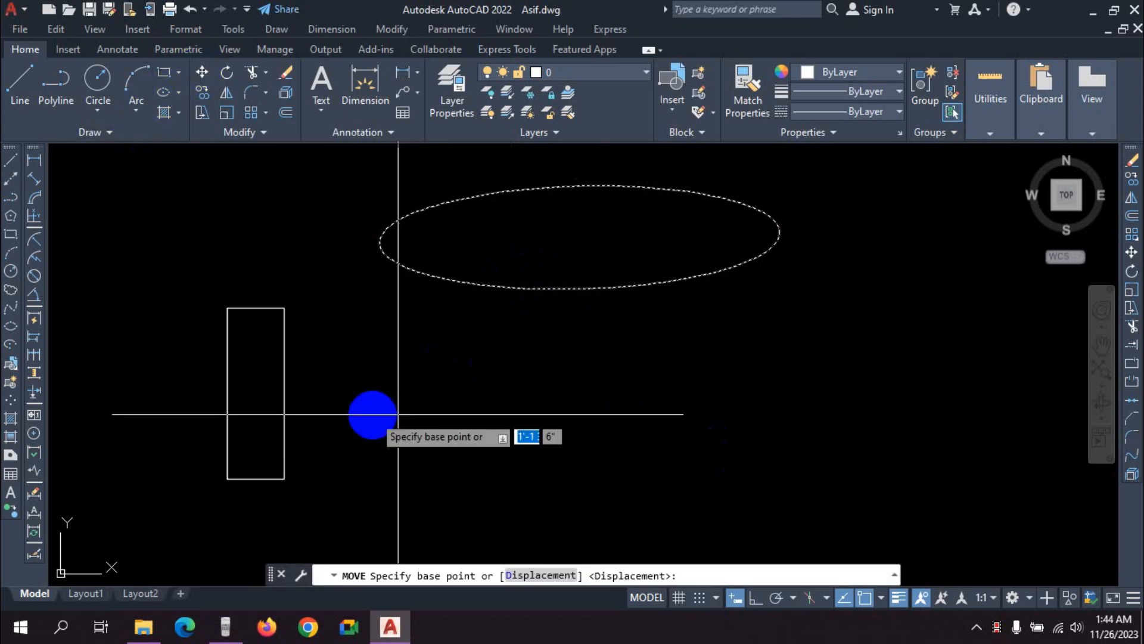
left_click(660, 325)
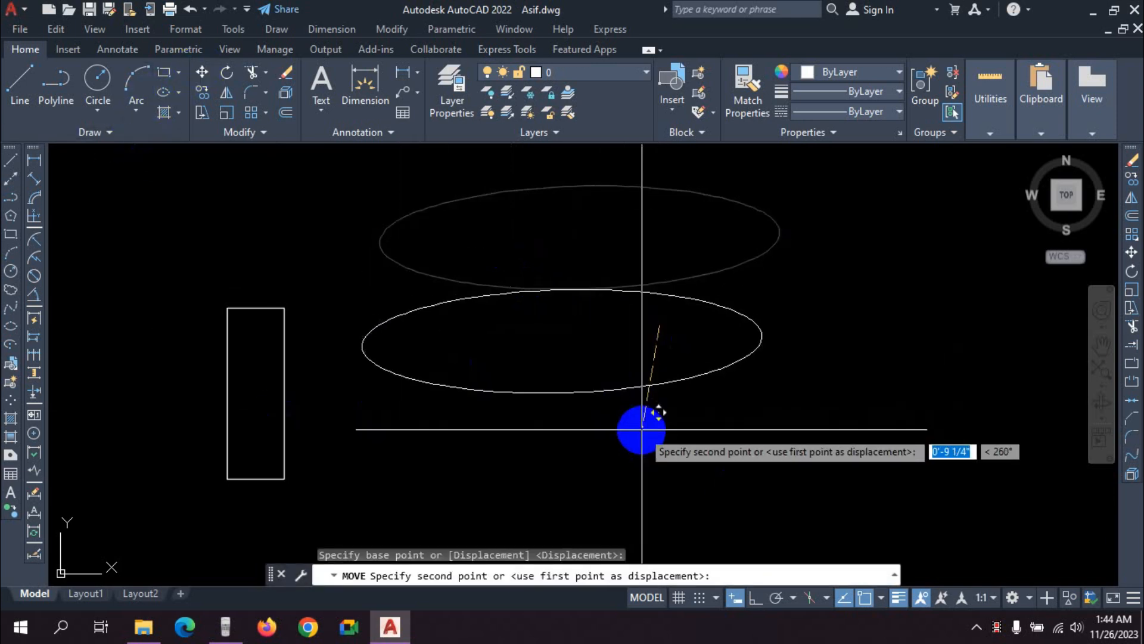
key("Tab")
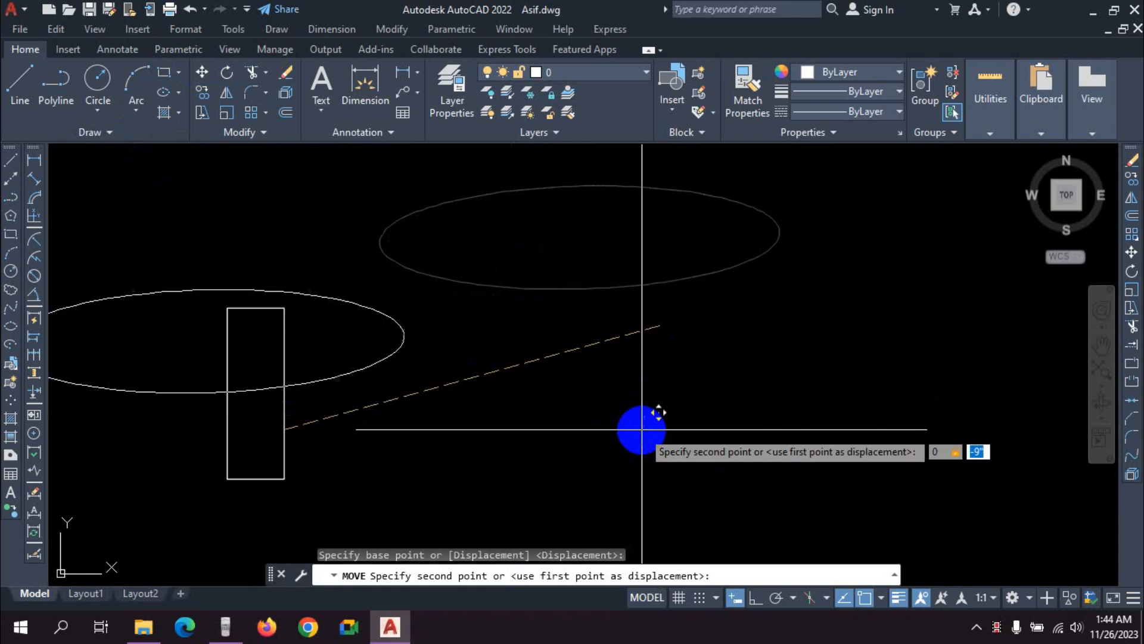
type("0")
key("Tab")
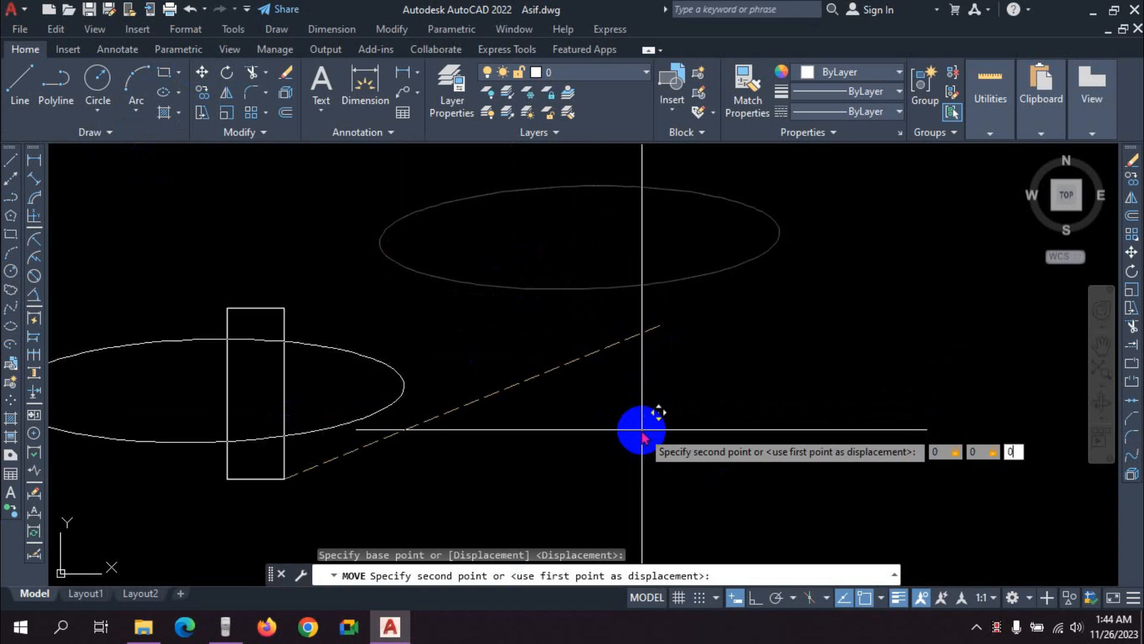
key("Return")
key("Escape")
Step: Move the ellipse from a base point outside it, to its lower right, to the absolute coordinates 0,0,0
left_click(557, 296)
left_click(530, 289)
left_click(202, 72)
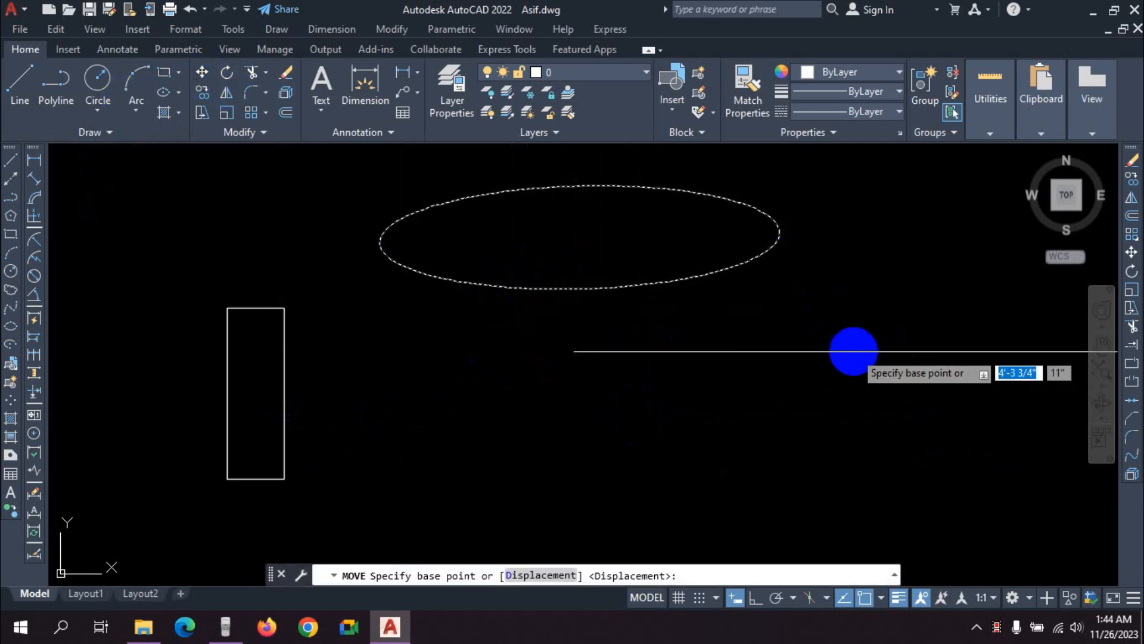
left_click(869, 325)
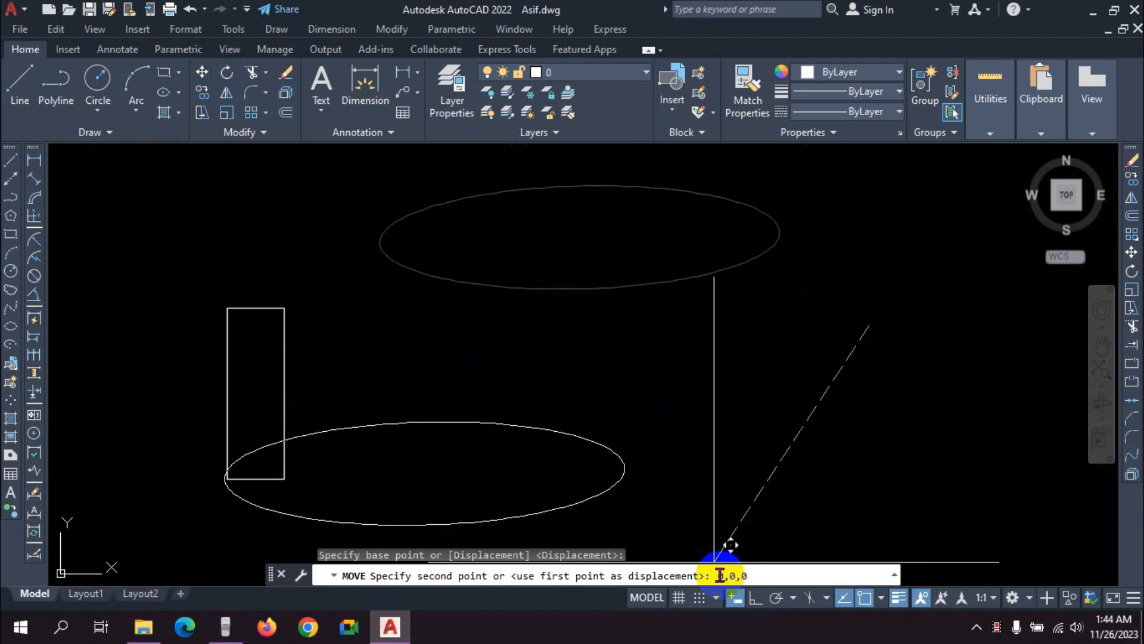
key("Return")
scroll(477, 370, "up", 2)
middle_click_drag(502, 369, 792, 350)
middle_click_drag(445, 349, 595, 310)
scroll(544, 327, "down", 5)
scroll(493, 336, "up", 3)
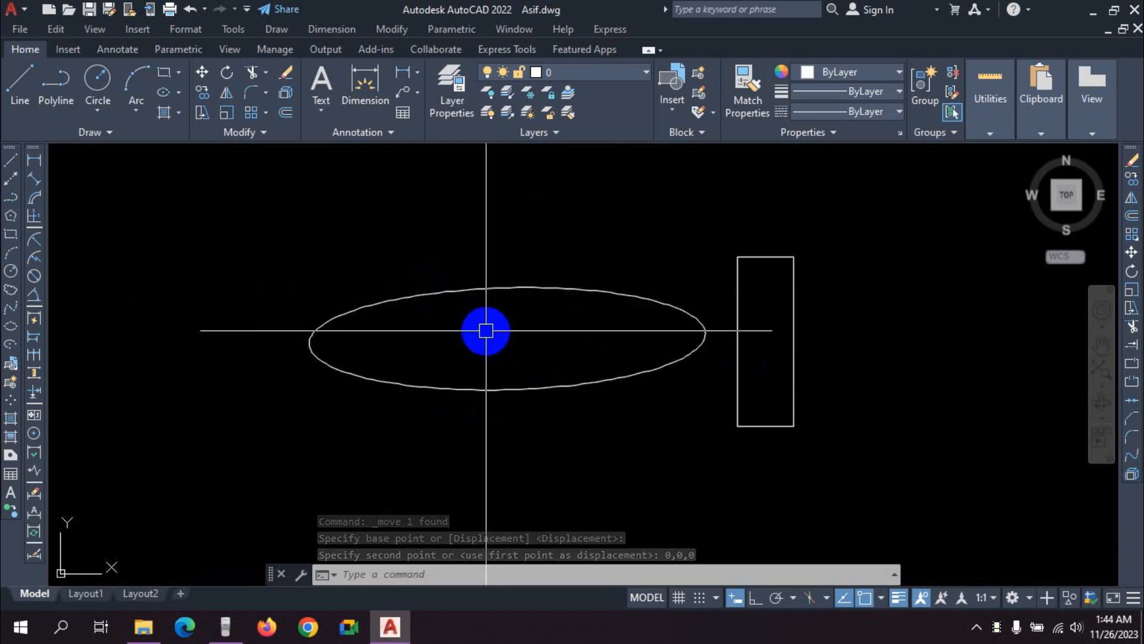
Step: Convert the ellipse into a region
left_click(433, 290)
key("Escape")
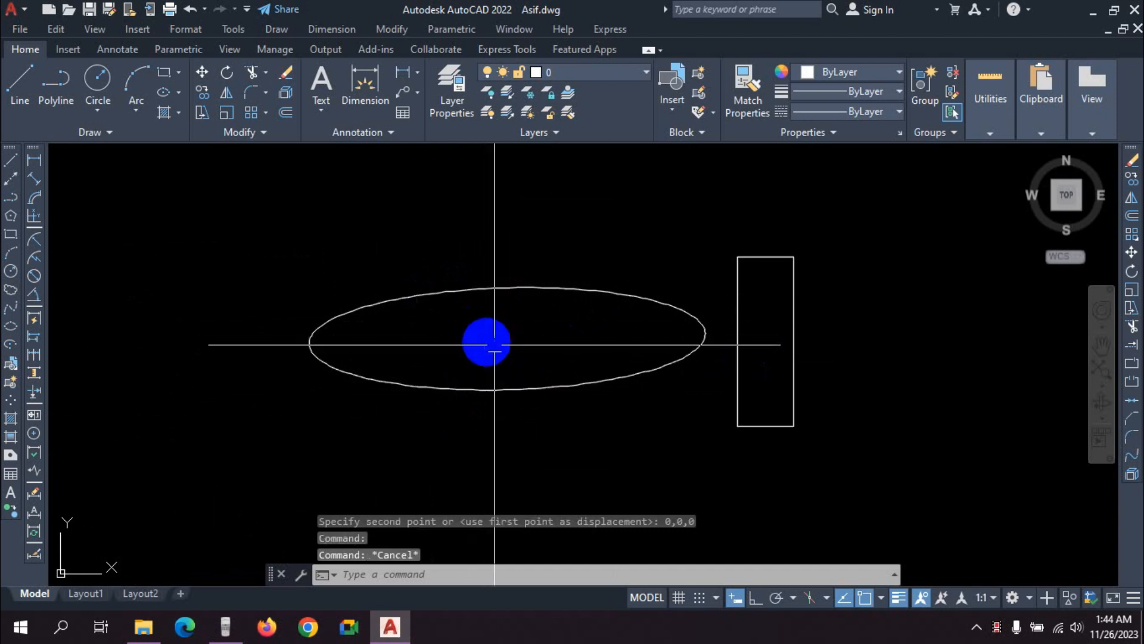
type("re")
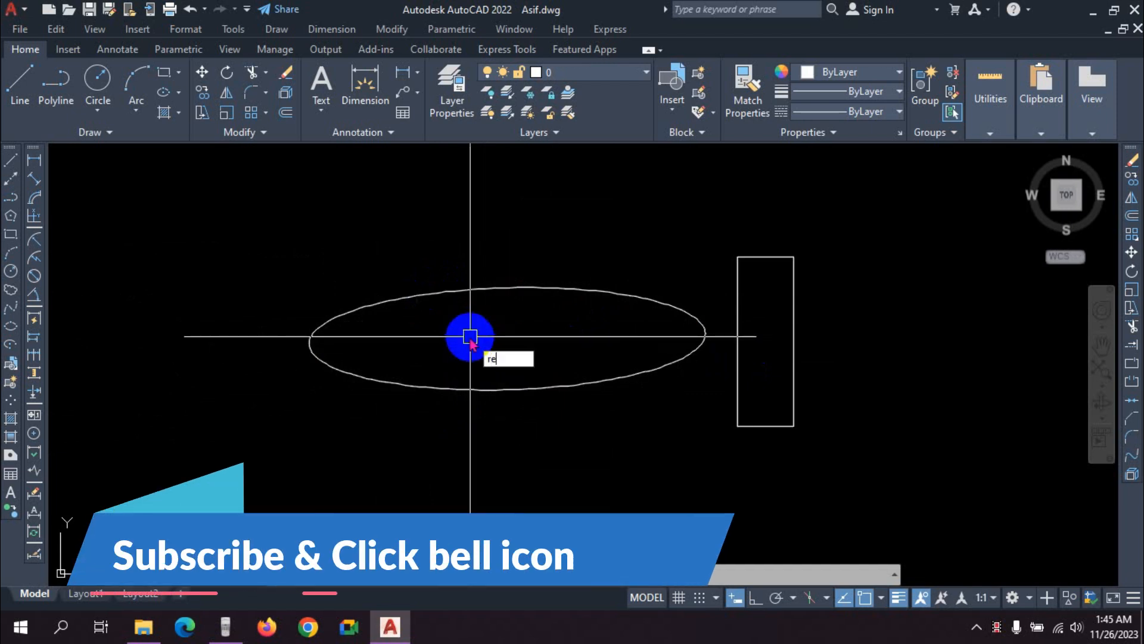
type("g")
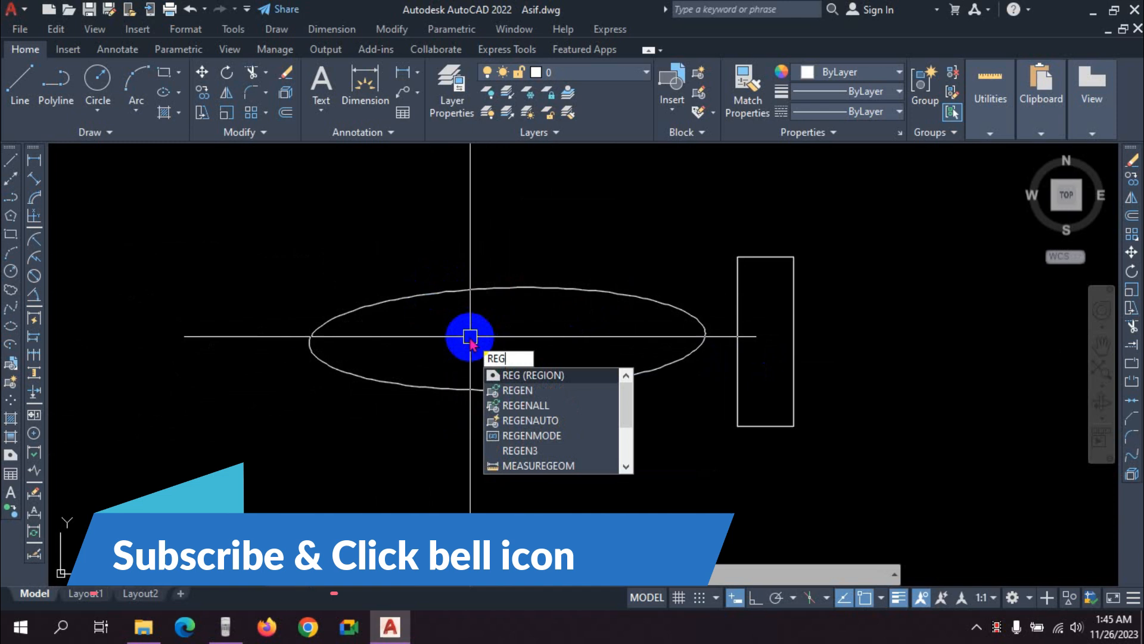
left_click(575, 375)
left_click(517, 288)
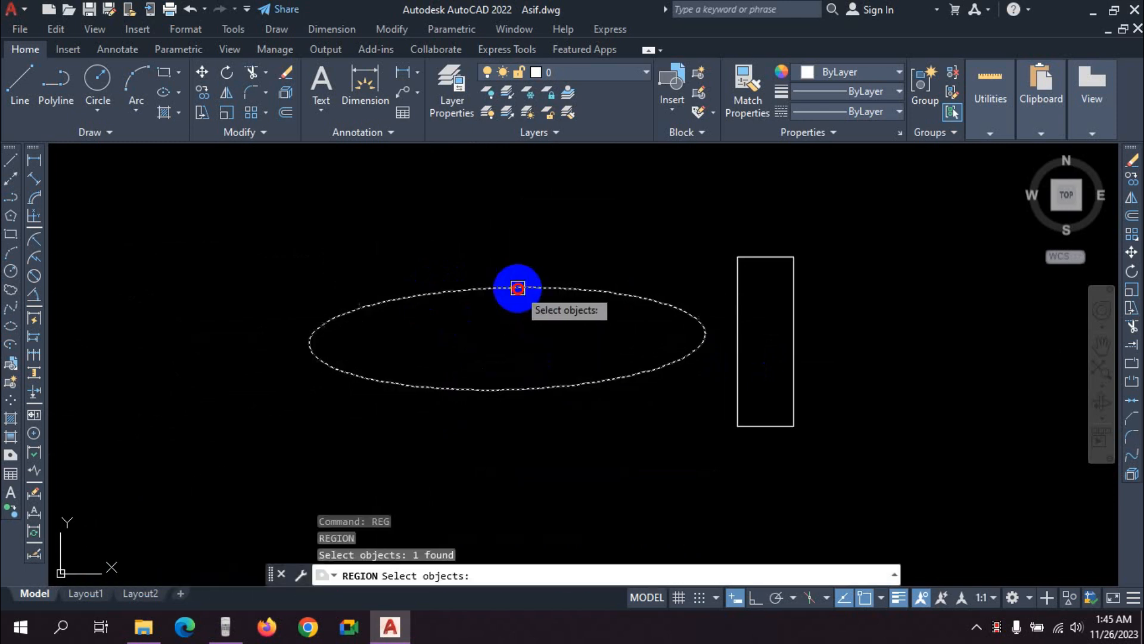
key("Return")
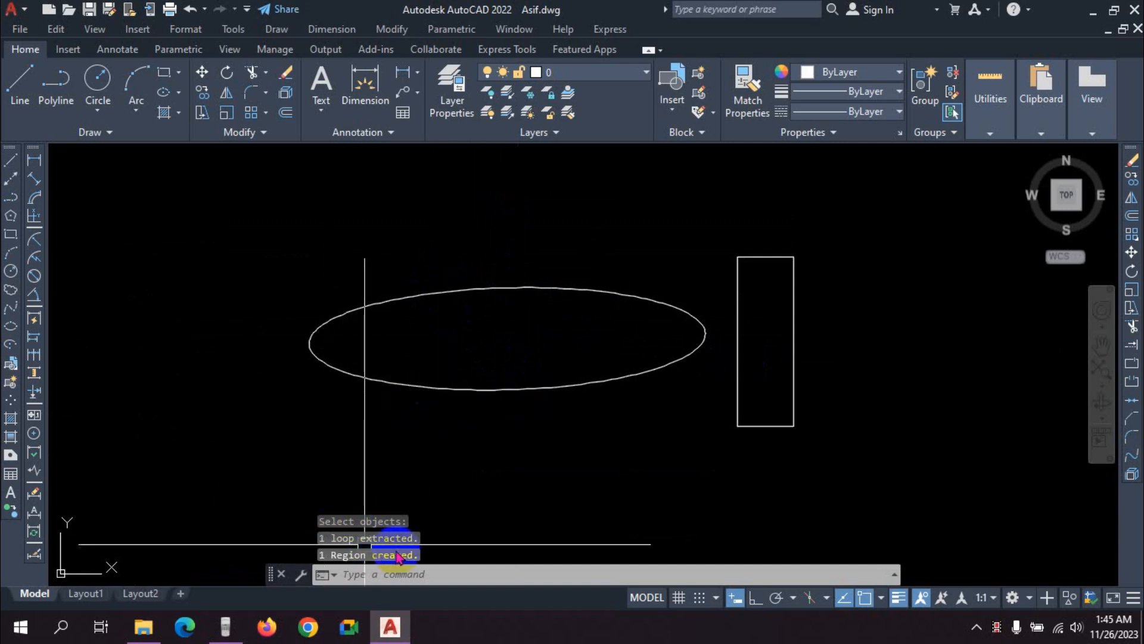
key("Escape")
key("Escape")
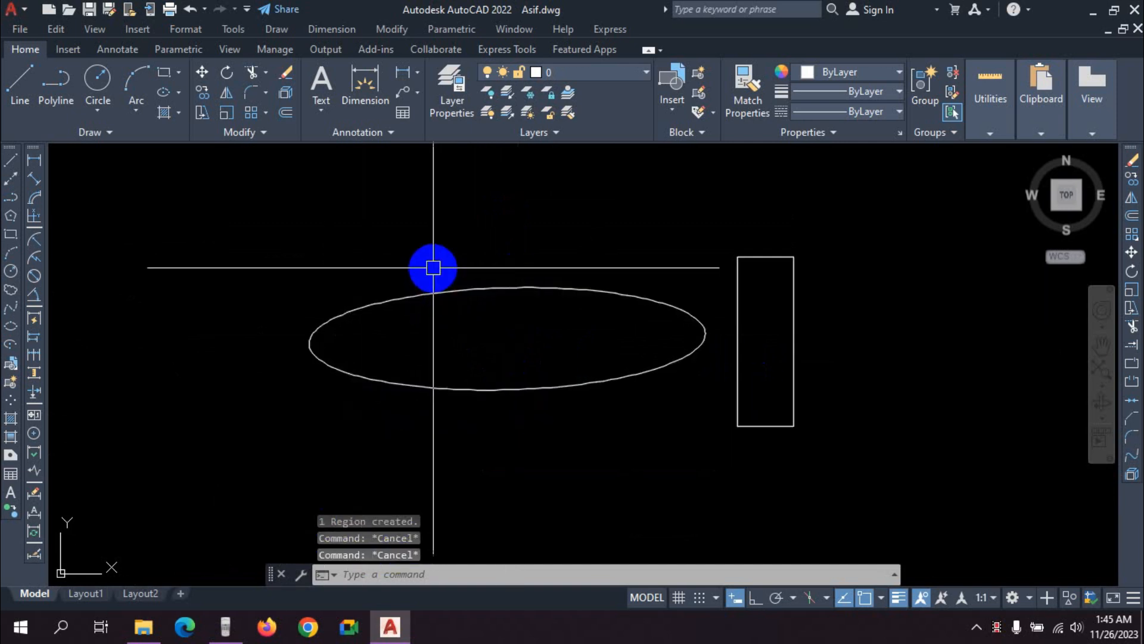
Step: Run MASSPROP on the ellipse region, review its area, centroid and inertia, and exit without writing a file
key("Escape")
type("mass")
key("Return")
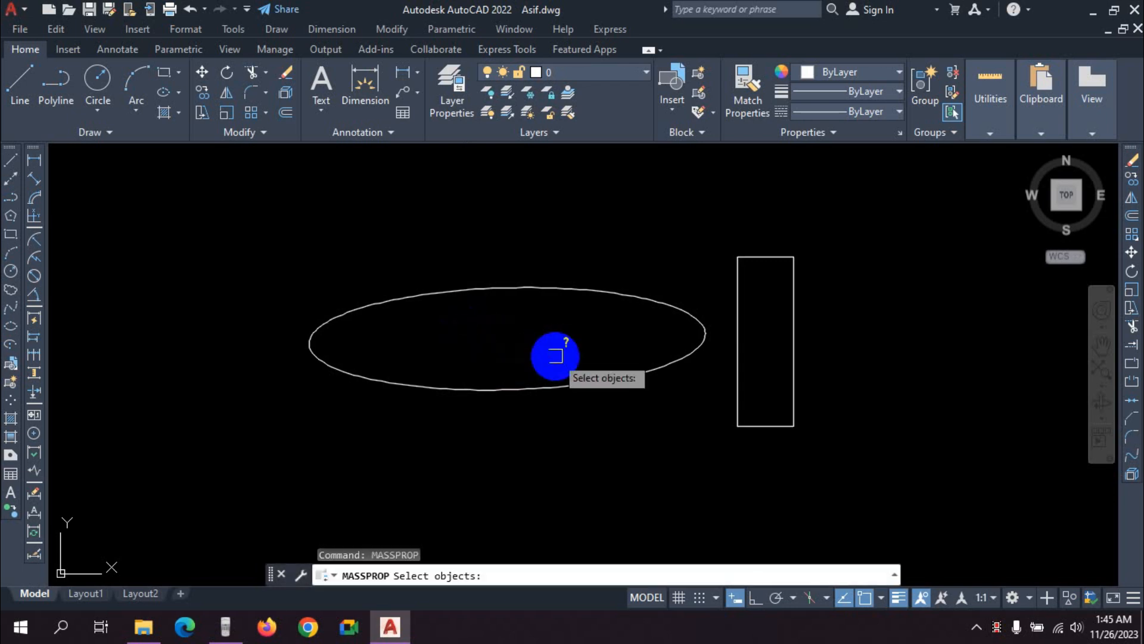
left_click(516, 288)
right_click(508, 232)
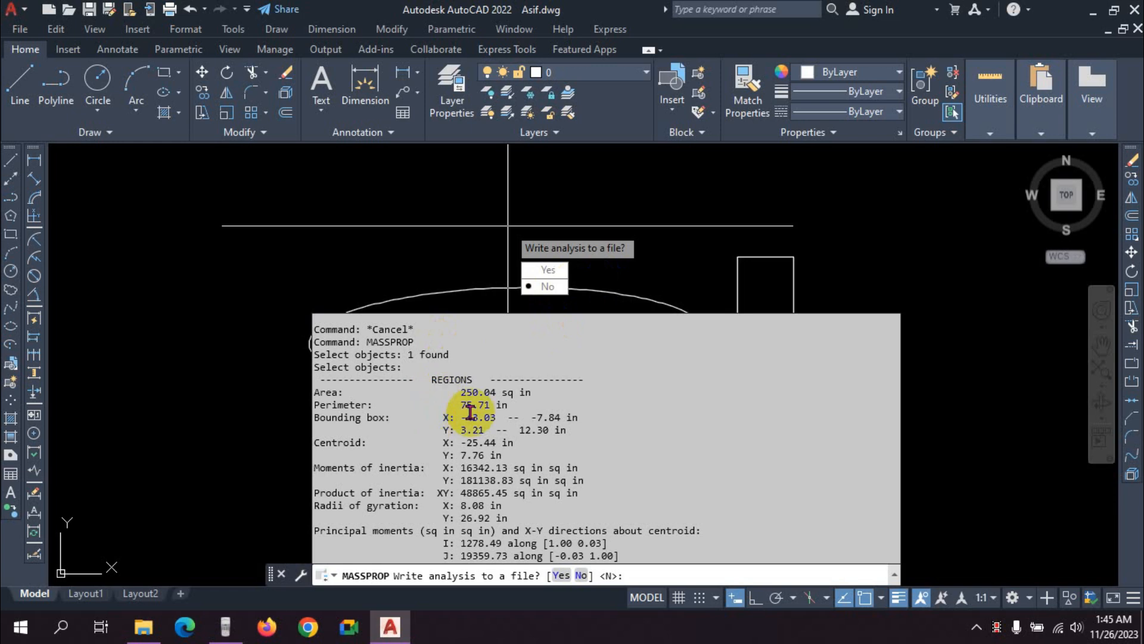
left_click(612, 268)
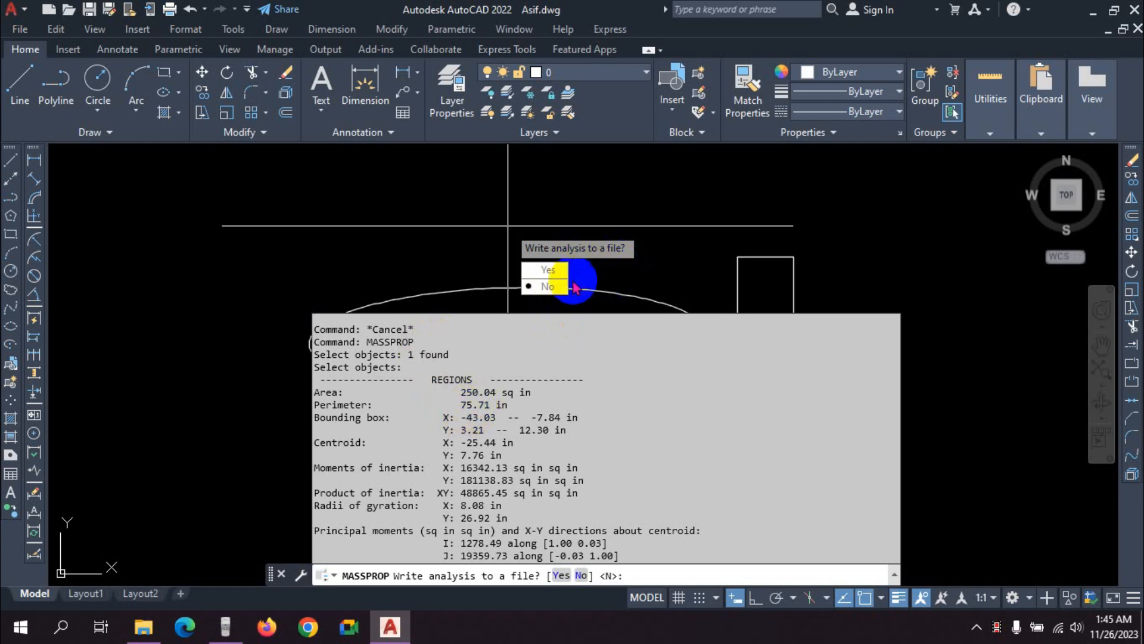
left_click(447, 334)
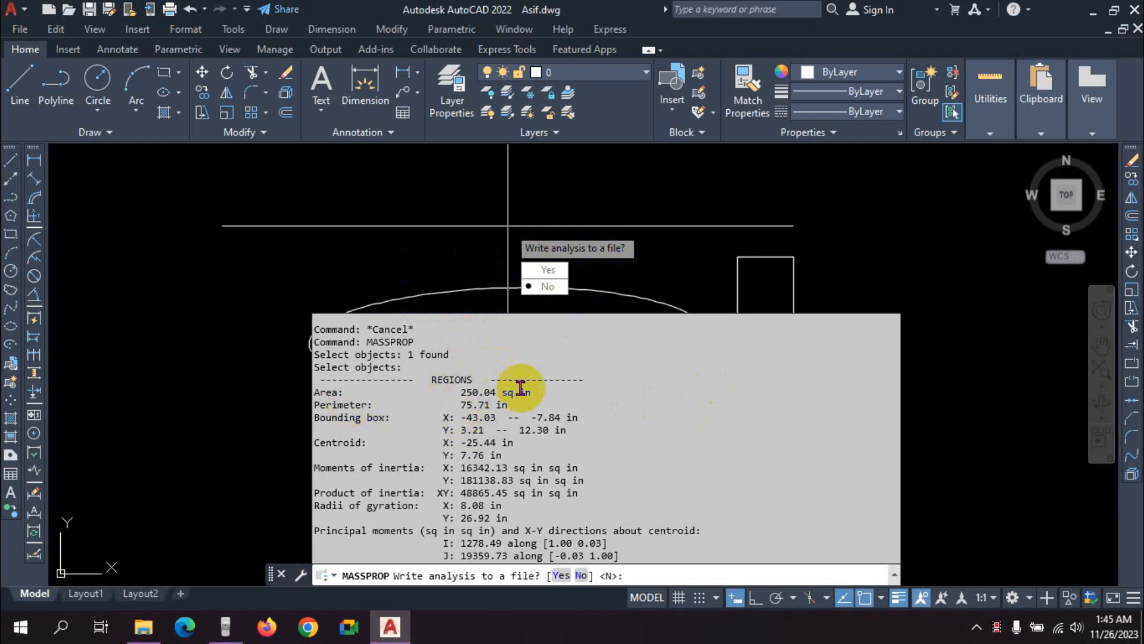
key("Escape")
key("Escape")
key("Escape")
Step: List the properties of the ellipse region to read its area, perimeter and bounding box
left_click(477, 295)
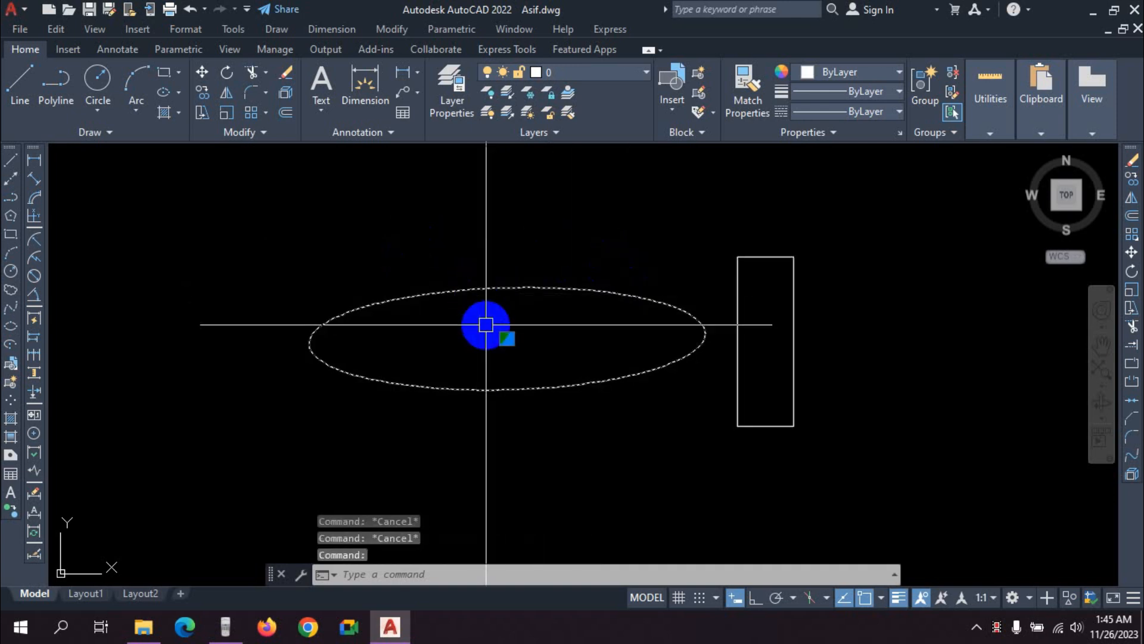
type("li")
key("Return")
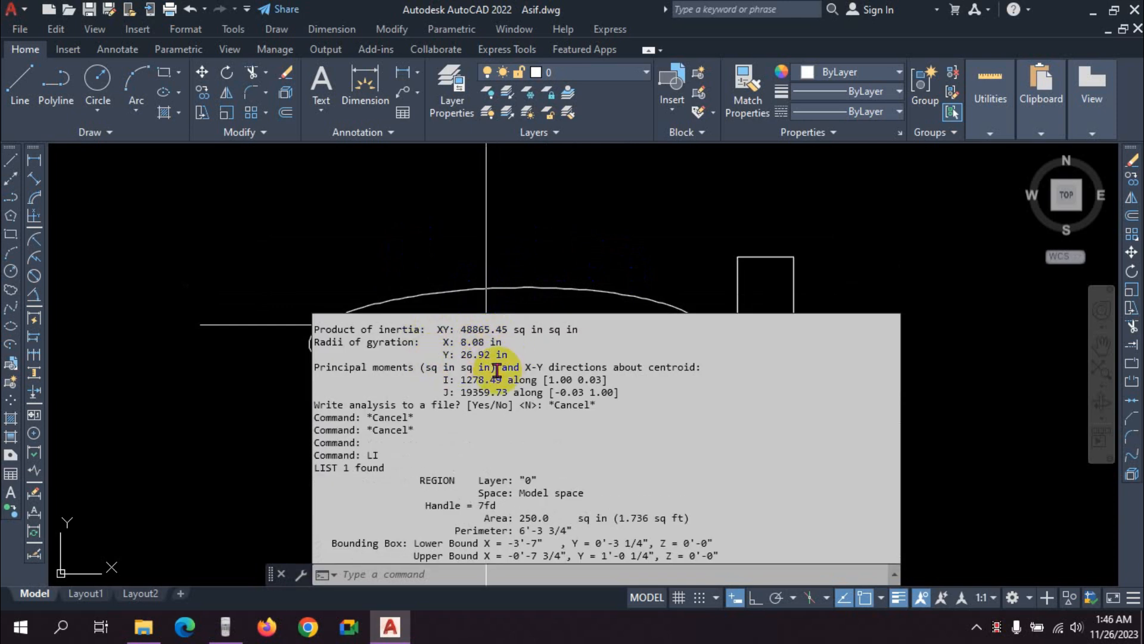
left_click(579, 258)
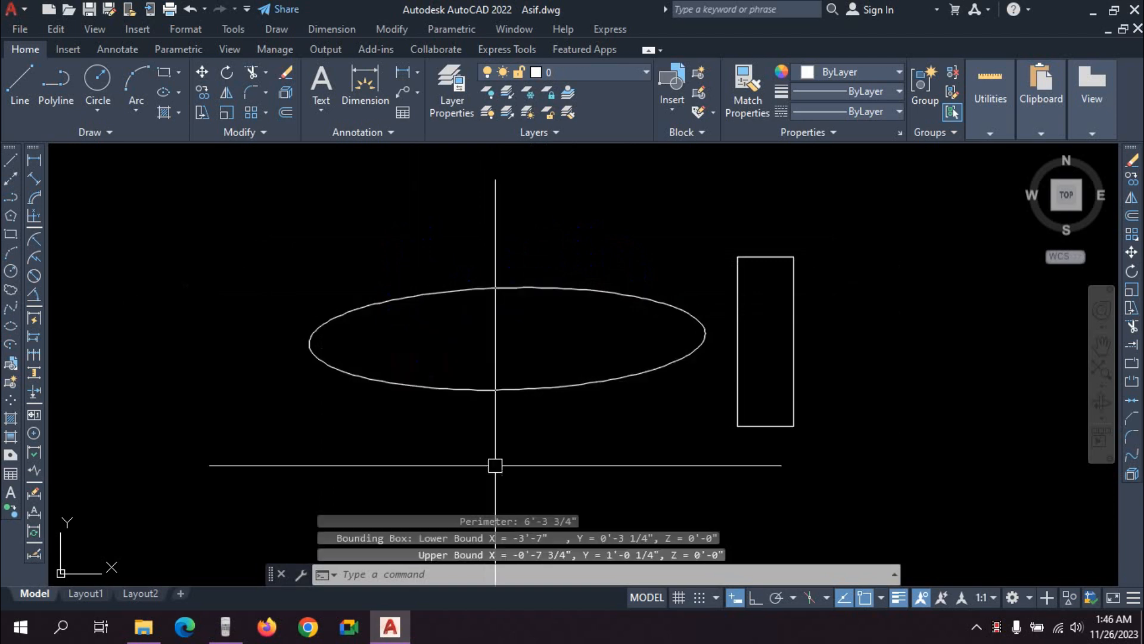
Step: Draw a large tilted ellipse from its centre to the upper right of the existing ellipse region, overlapping the rectangle region
left_click(164, 72)
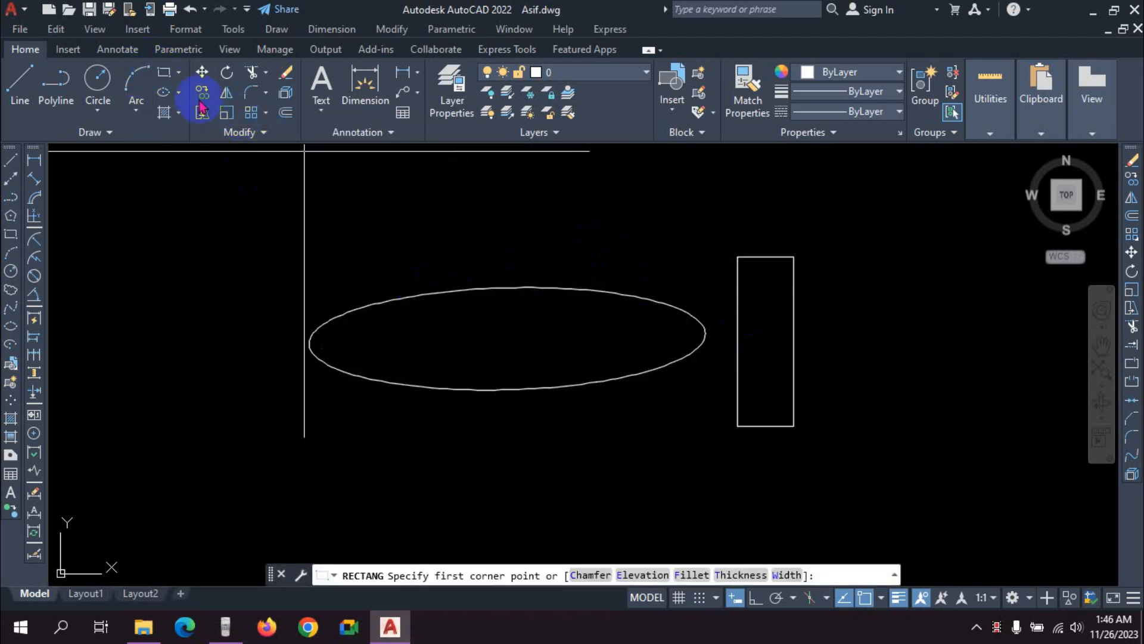
key("Escape")
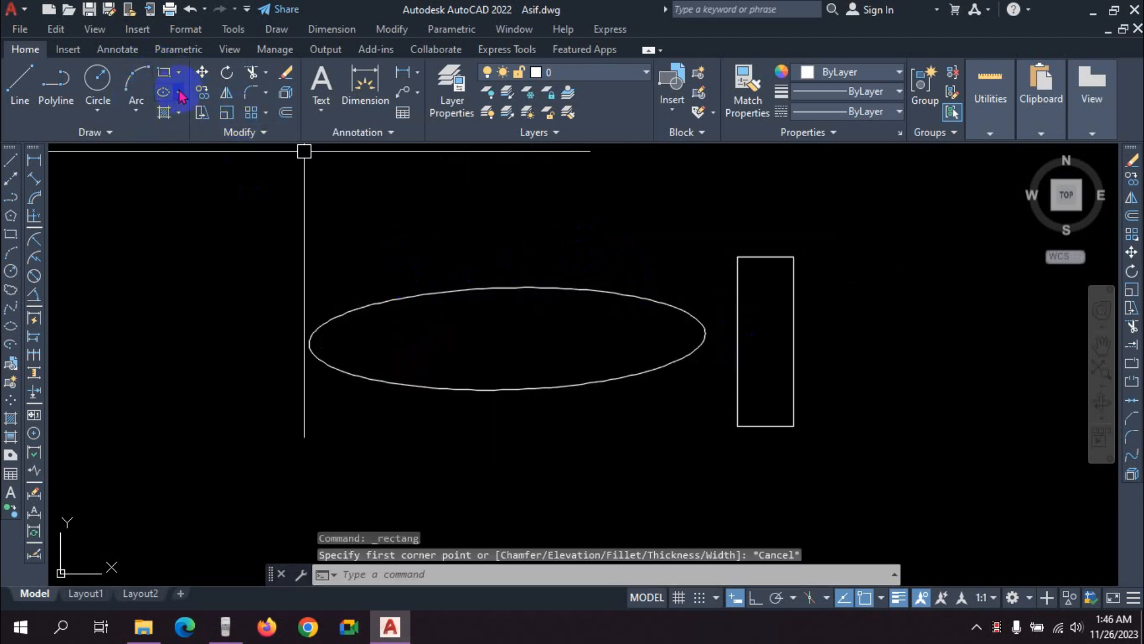
left_click(179, 93)
left_click(185, 117)
scroll(273, 348, "down", 4)
left_click(595, 266)
left_click(729, 203)
left_click(743, 234)
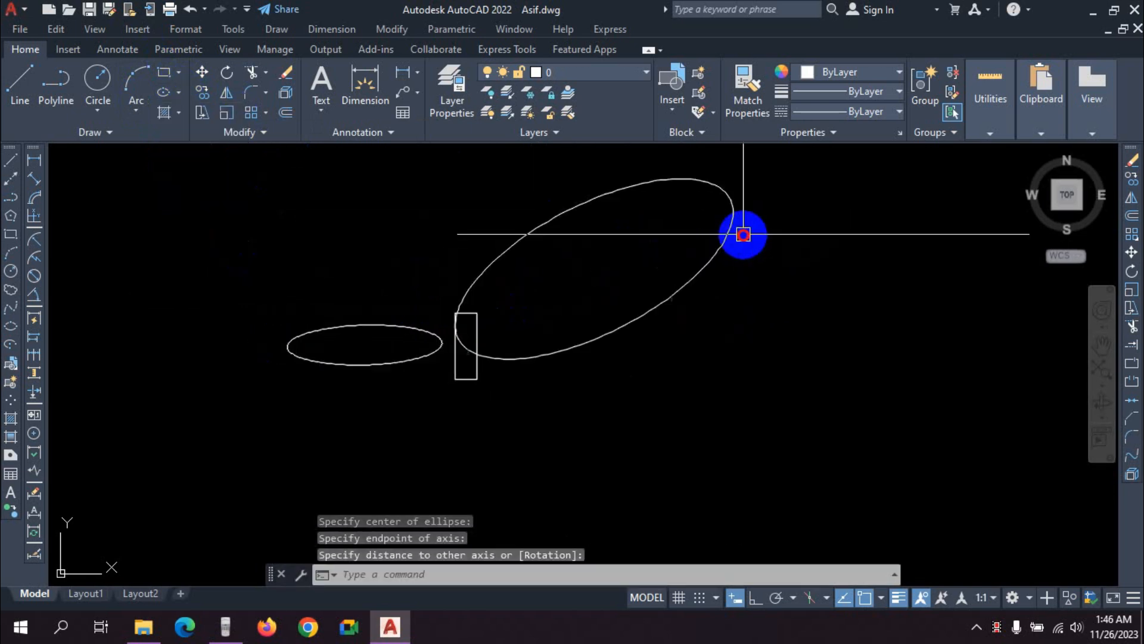
key("Escape")
left_click(506, 260)
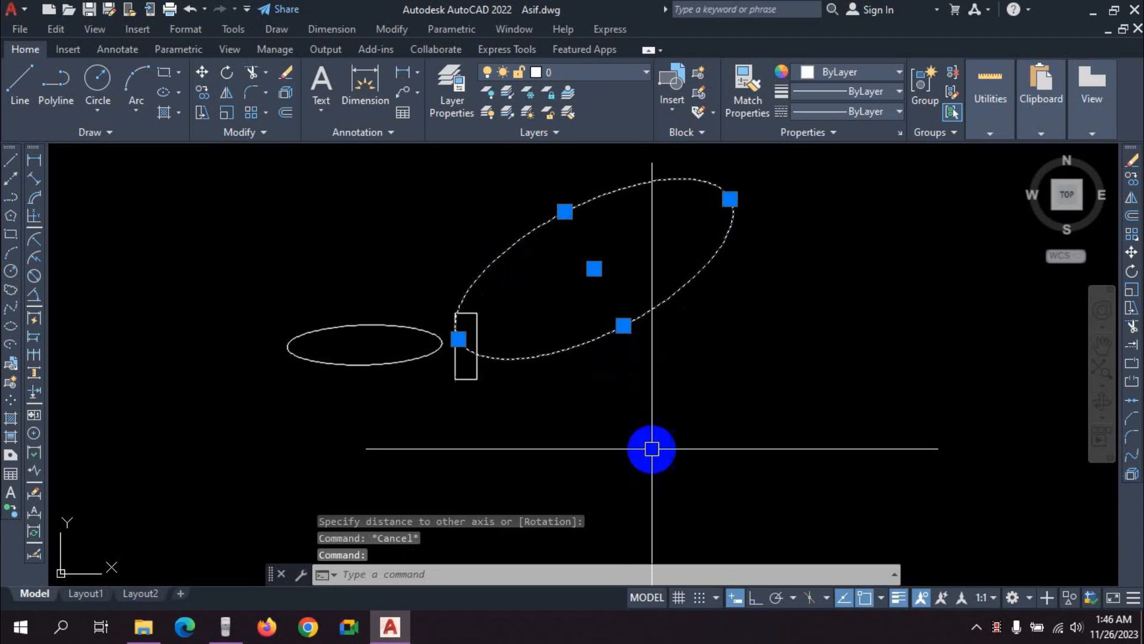
key("Escape")
Step: Draw a tilted ellipse from its centre, with a radius ratio of about 0.55, in the empty space above the long horizontal wall lines
scroll(562, 376, "down", 6)
scroll(600, 370, "down", 2)
middle_click_drag(464, 220, 548, 392)
scroll(442, 225, "up", 5)
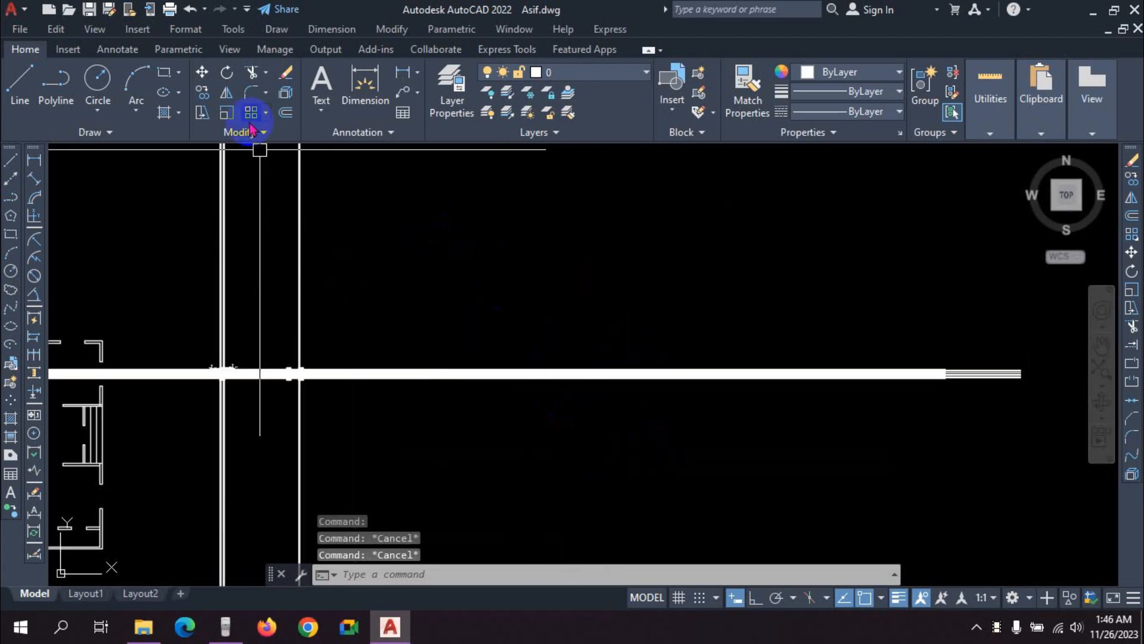
left_click(179, 92)
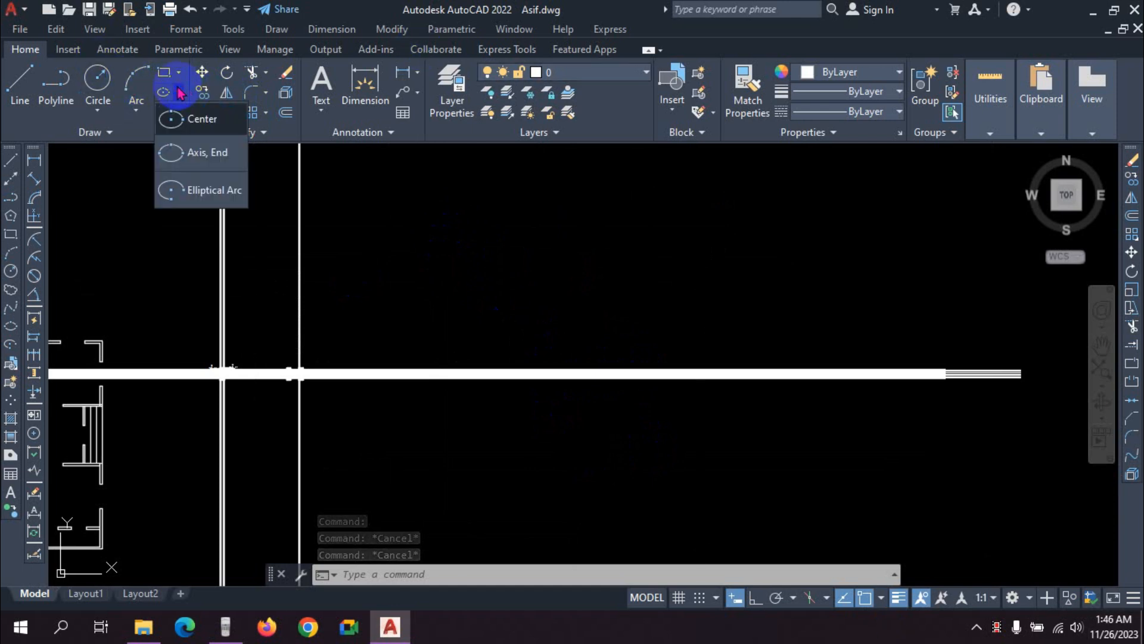
left_click(195, 128)
left_click(480, 278)
left_click(531, 358)
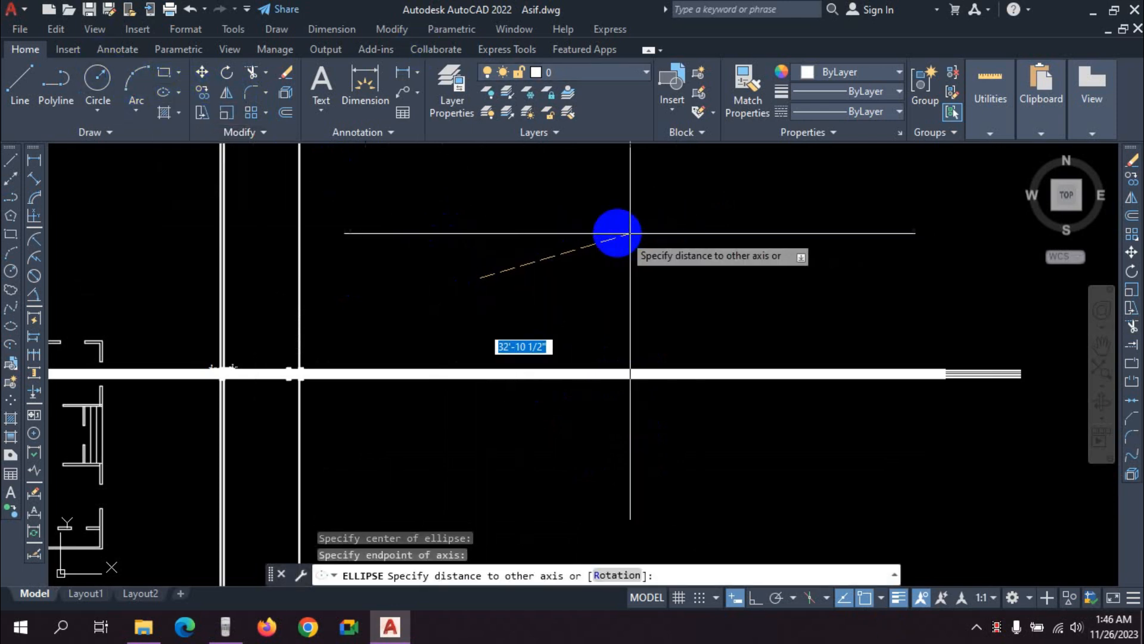
left_click(548, 213)
key("Escape")
Step: List the properties of the ellipse above the wall lines and highlight its area in the listing
left_click(472, 196)
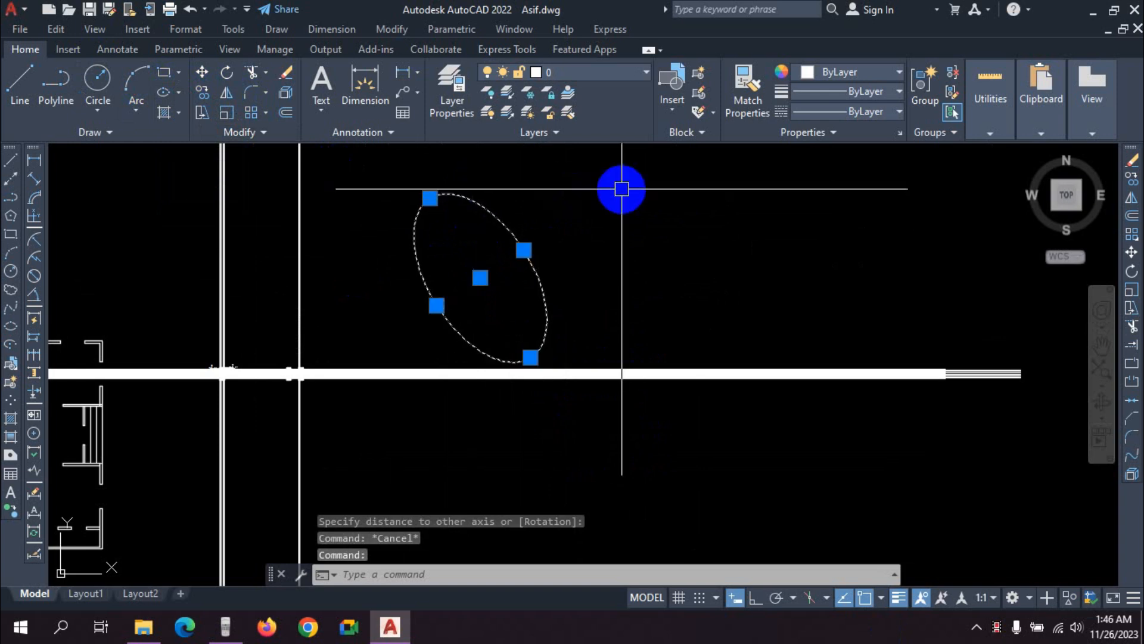
type("li")
key("Return")
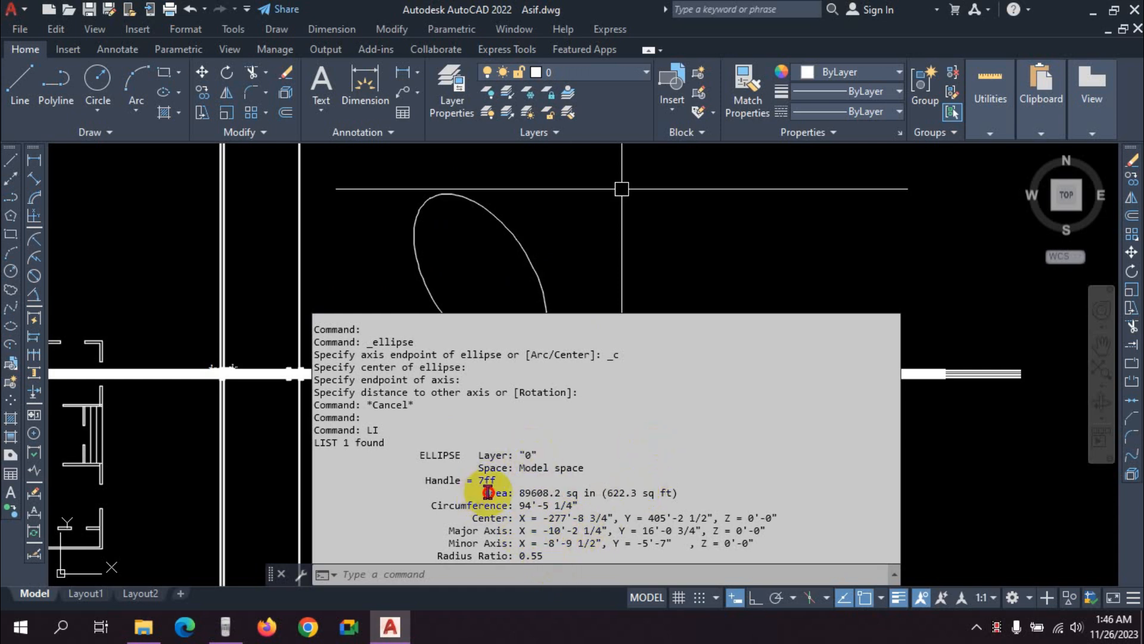
left_click_drag(487, 492, 609, 479)
left_click(632, 500)
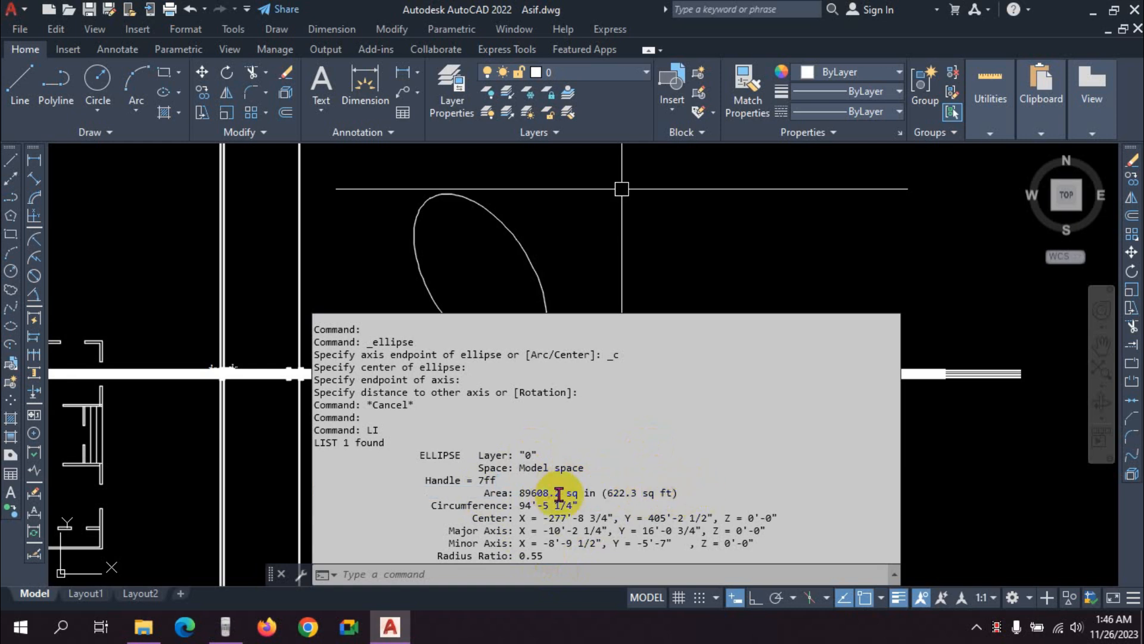
left_click_drag(504, 493, 679, 493)
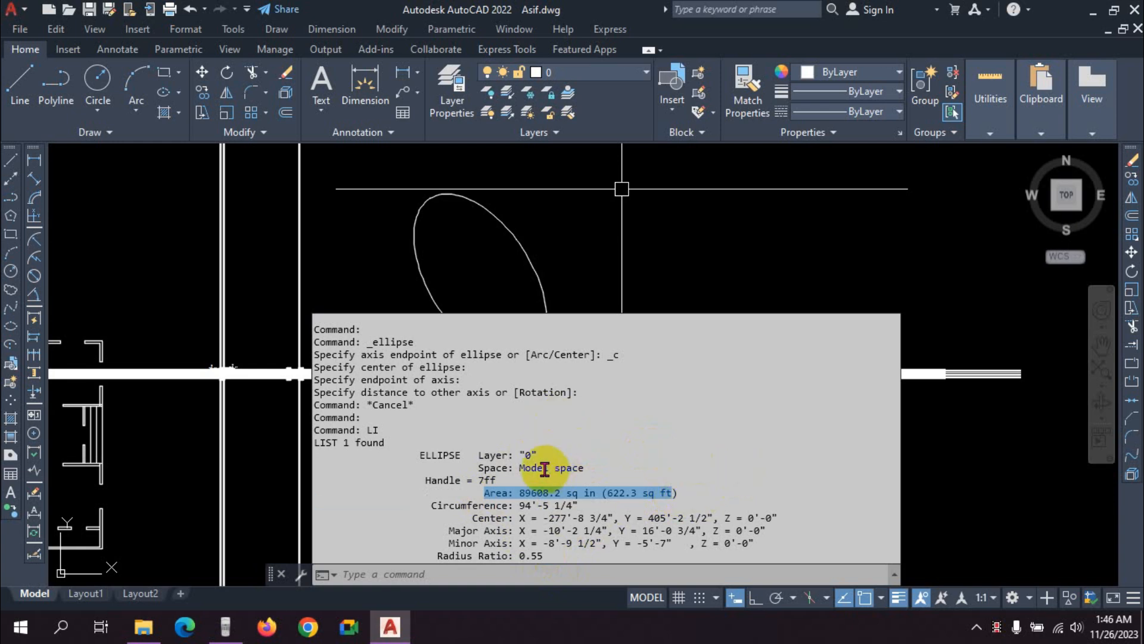
scroll(545, 469, "up", 3)
scroll(544, 469, "down", 3)
left_click(723, 269)
Step: Draw an upright rectangle about 8 ft wide and 18 ft high in the empty space to the right of the ellipse
left_click(182, 140)
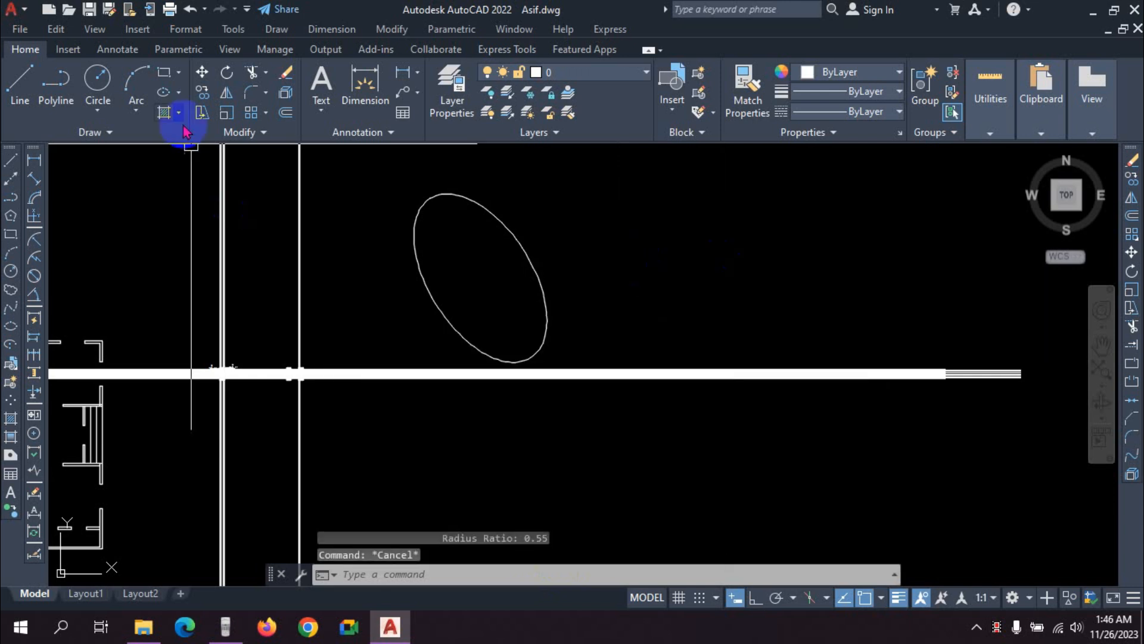
left_click(167, 74)
left_click(710, 202)
left_click(751, 291)
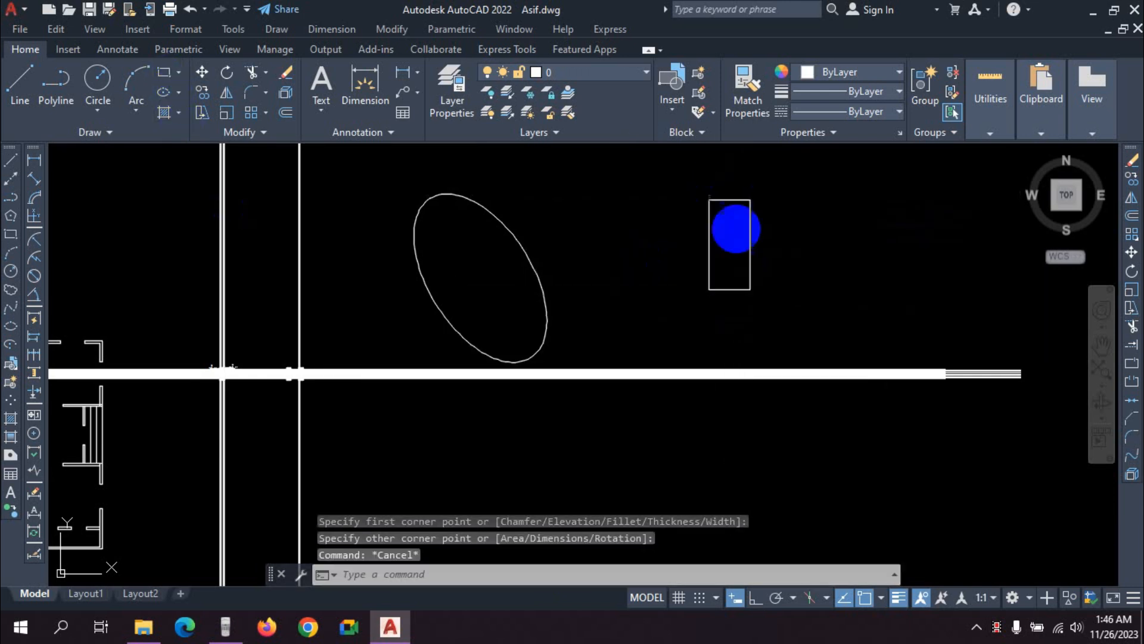
Step: List the new rectangle's properties and look back through the command history at the earlier listings and MASSPROP results
left_click(725, 203)
type("LI")
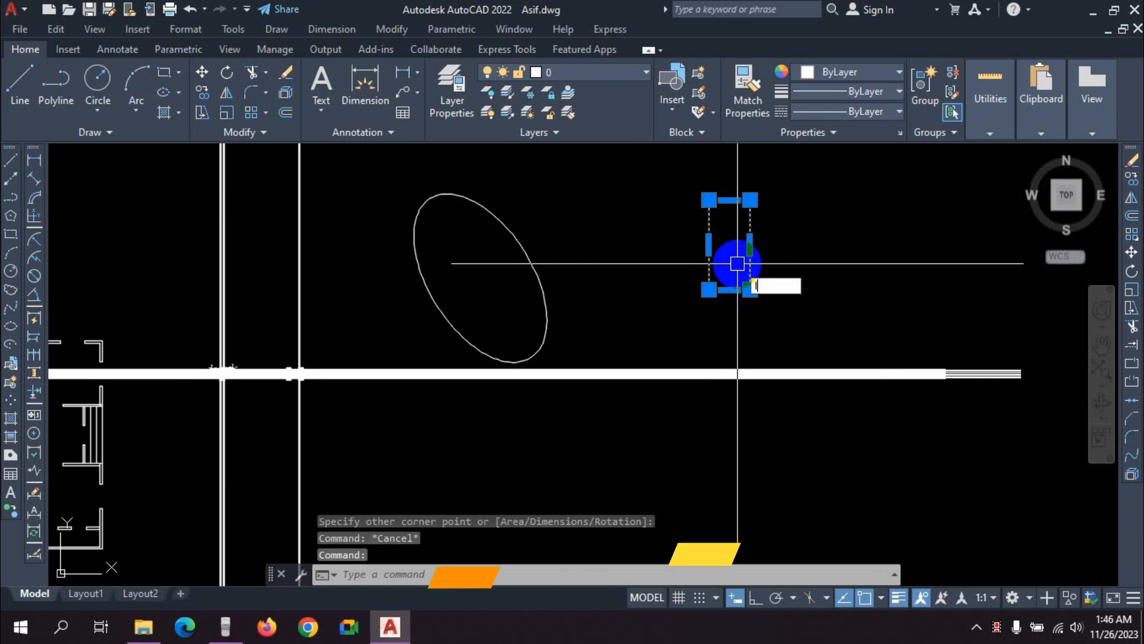
key("Return")
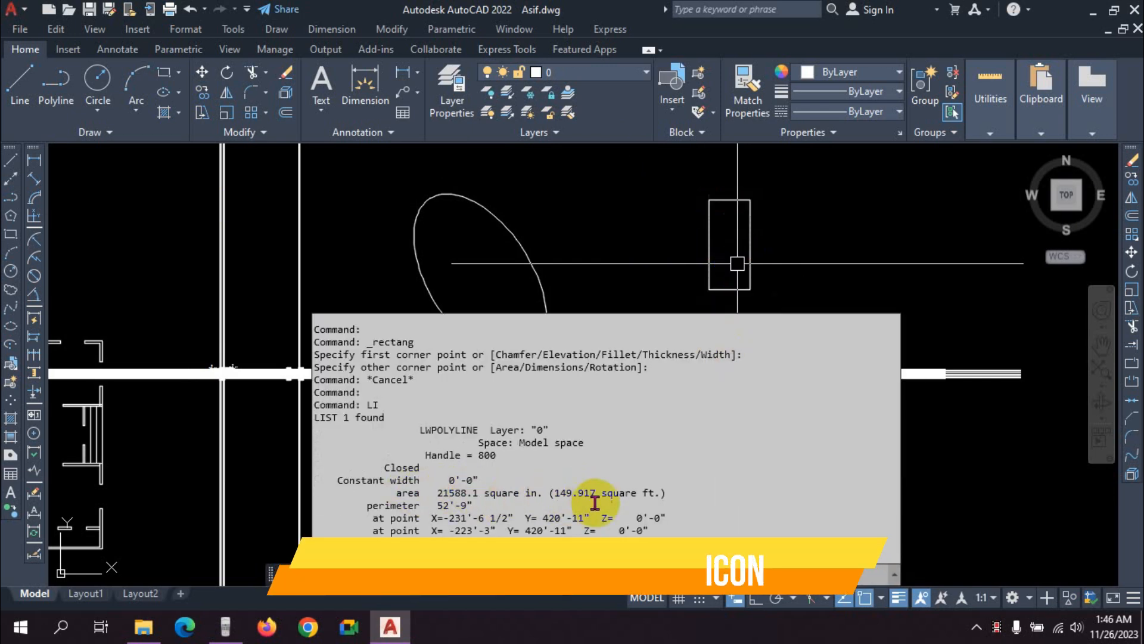
scroll(569, 429, "up", 7)
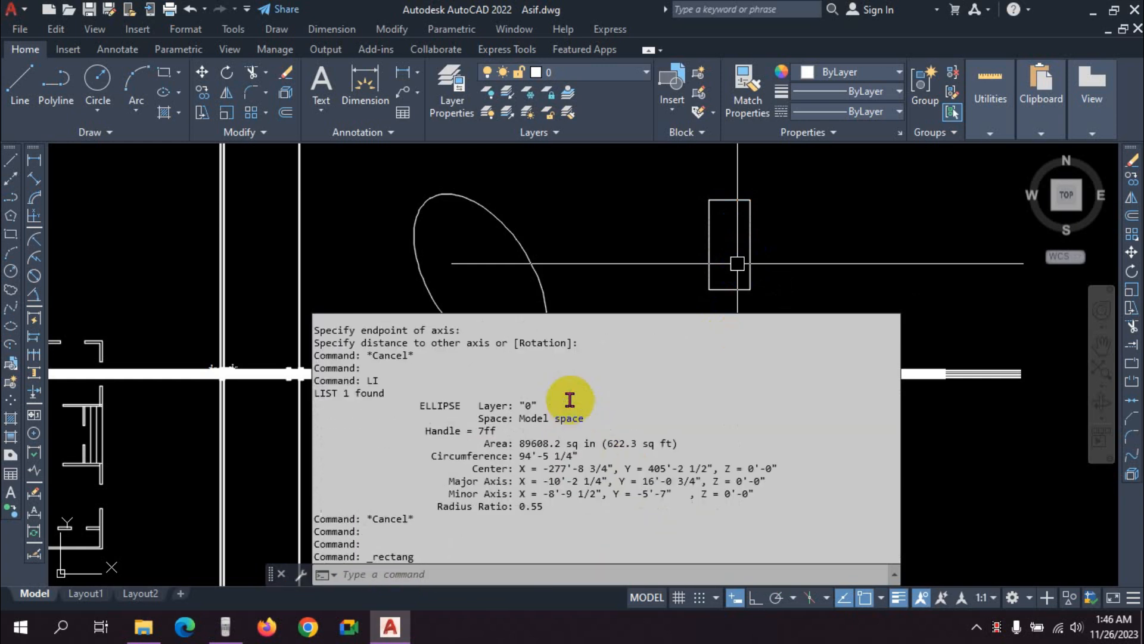
scroll(592, 502, "up", 5)
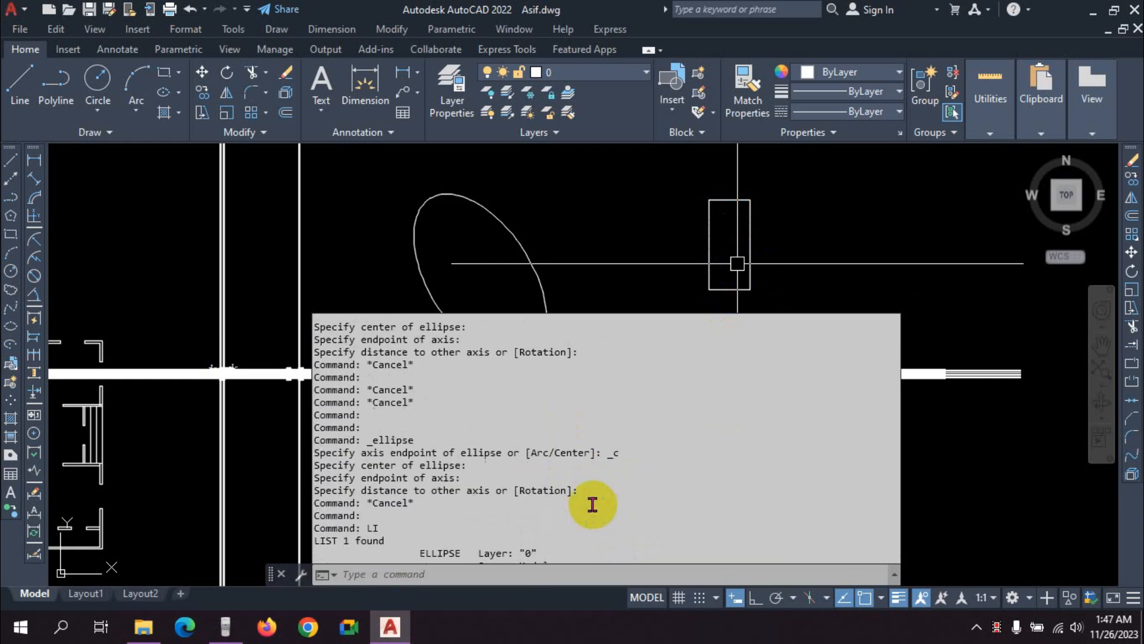
scroll(543, 402, "up", 7)
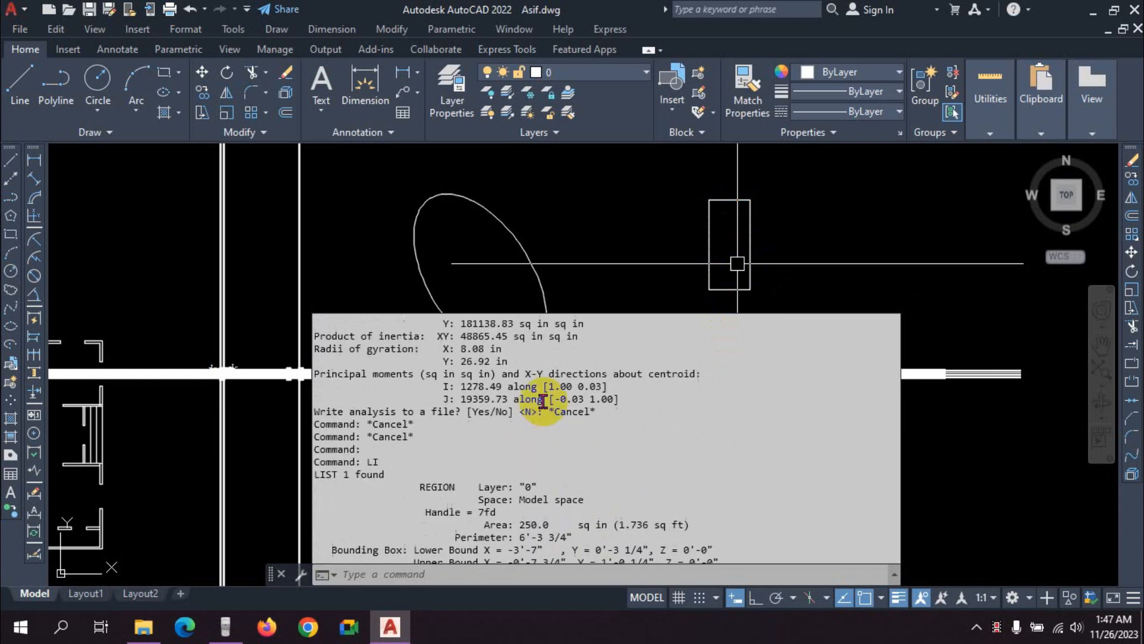
scroll(542, 401, "up", 12)
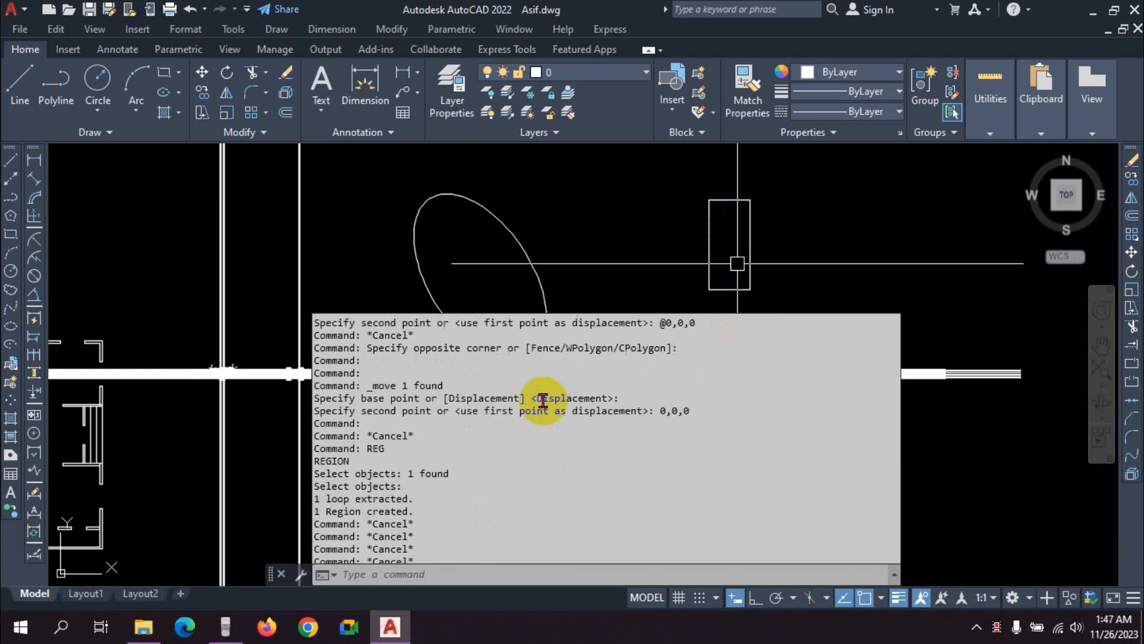
scroll(543, 401, "down", 12)
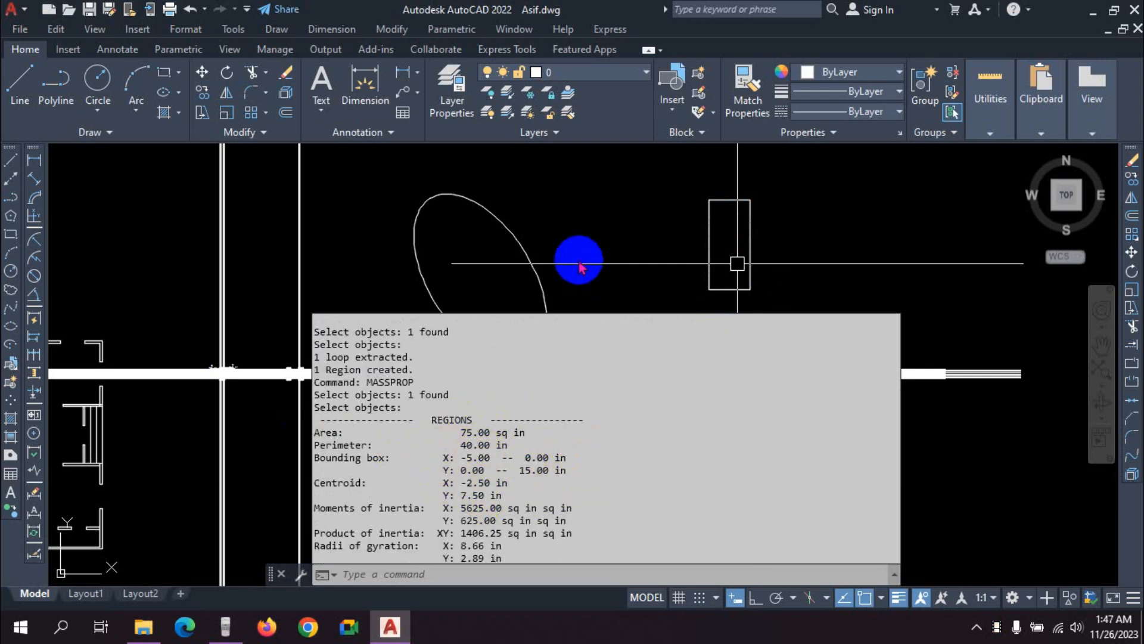
key("Escape")
key("Escape")
Step: Select the rectangle beside the ellipse and list its area, perimeter and corner points once more
scroll(680, 274, "down", 4)
middle_click_drag(676, 263, 557, 312)
scroll(625, 292, "up", 4)
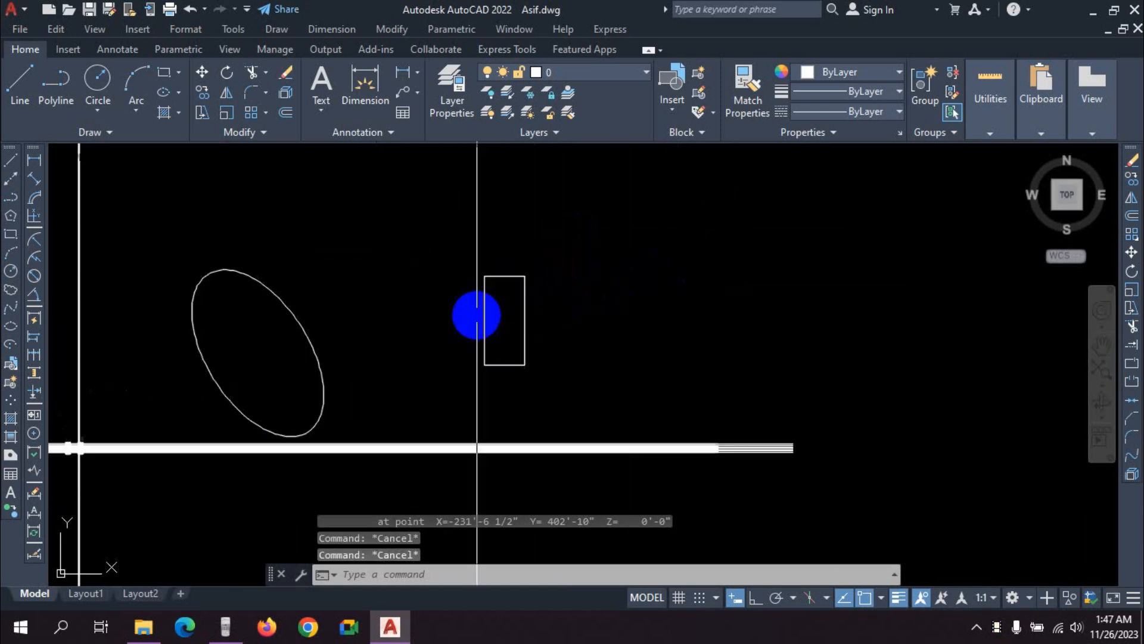
key("Escape")
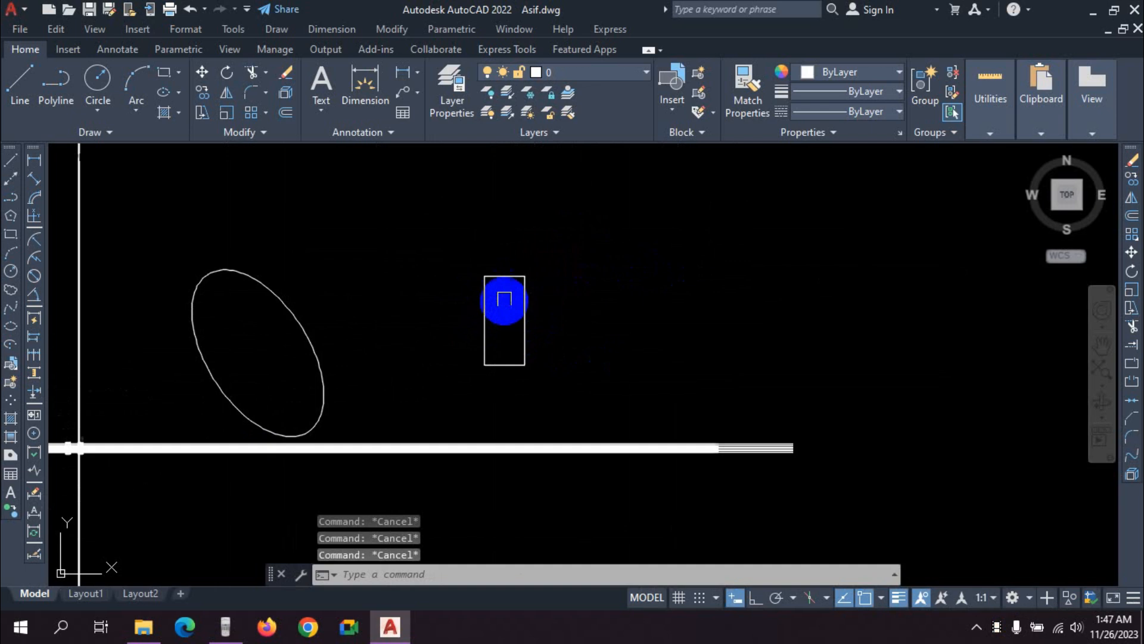
left_click(499, 276)
scroll(516, 313, "up", 4)
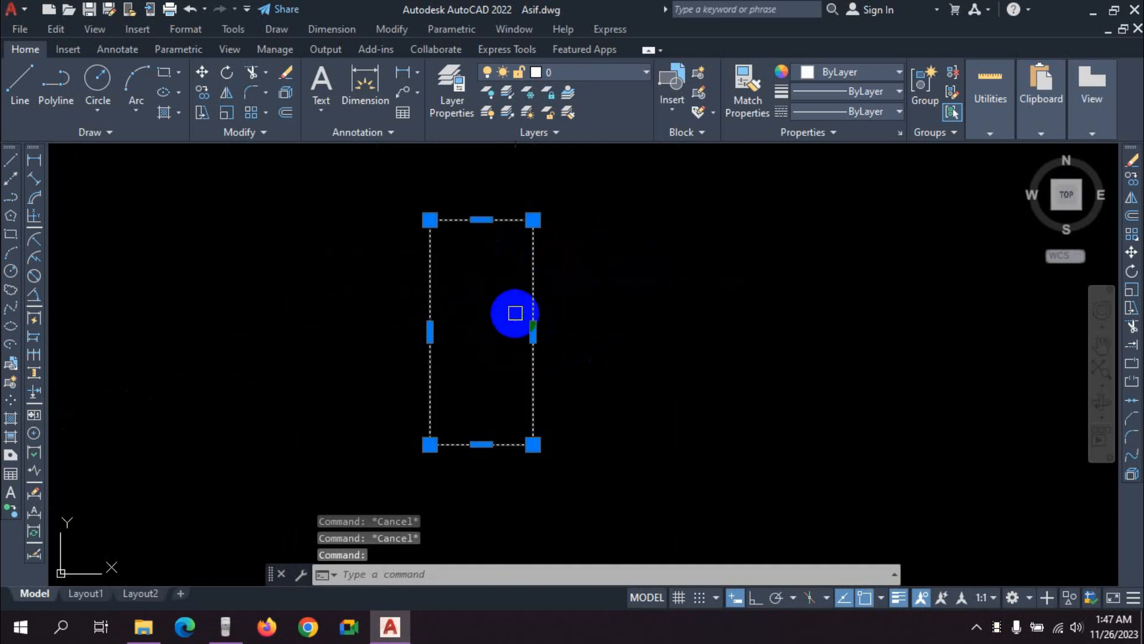
key("Escape")
left_click(459, 220)
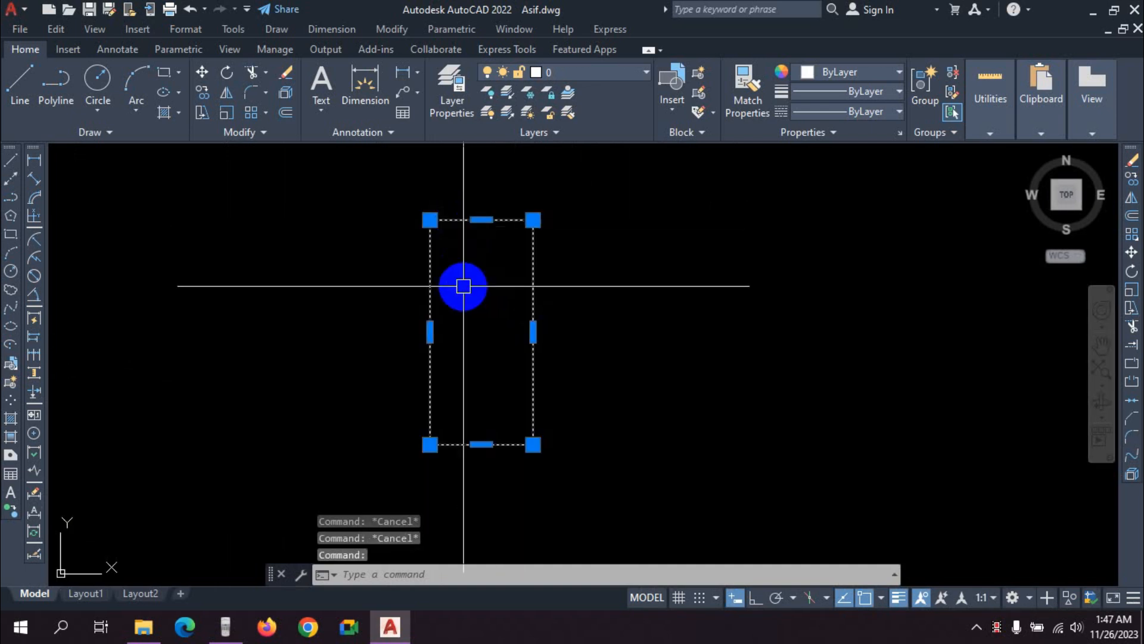
key("Return")
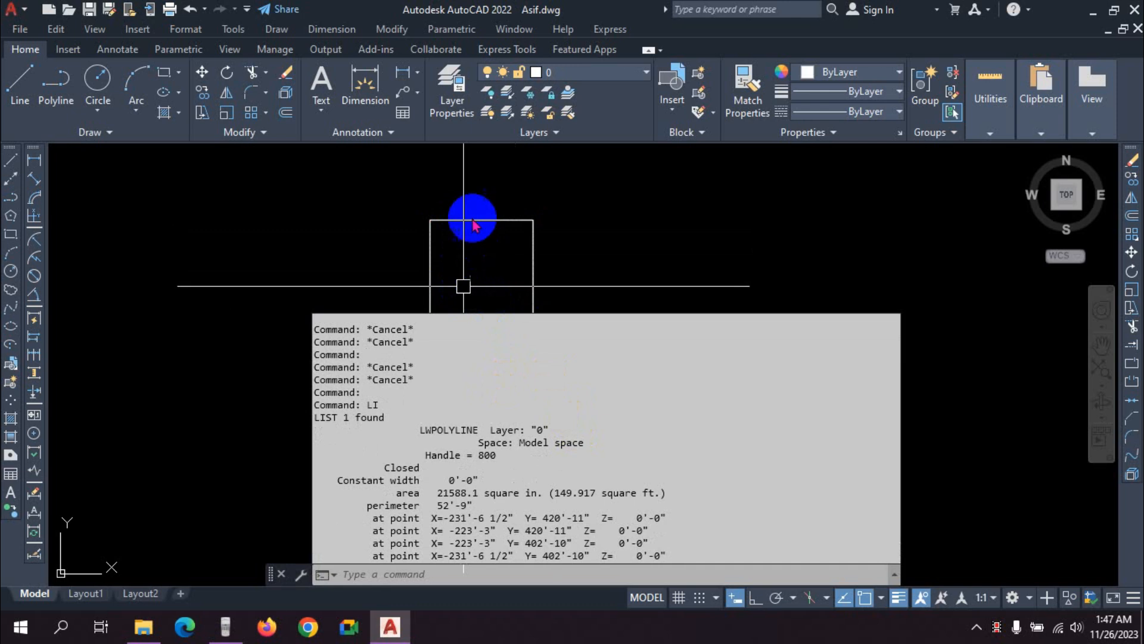
key("Escape")
key("Escape")
key("Escape")
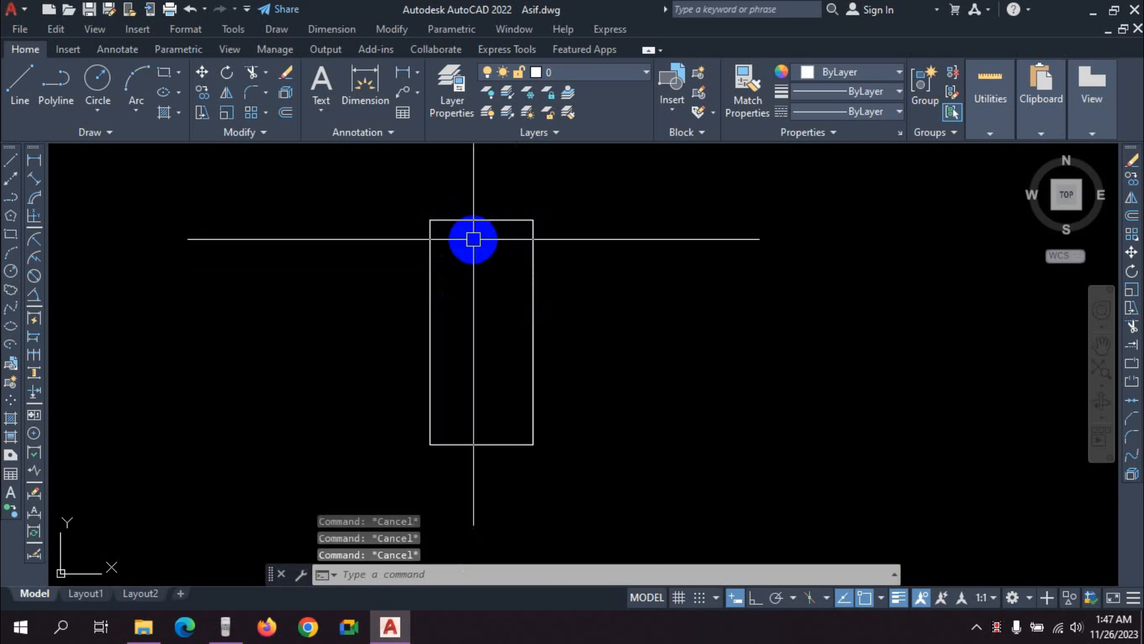
scroll(461, 312, "down", 5)
scroll(468, 286, "up", 4)
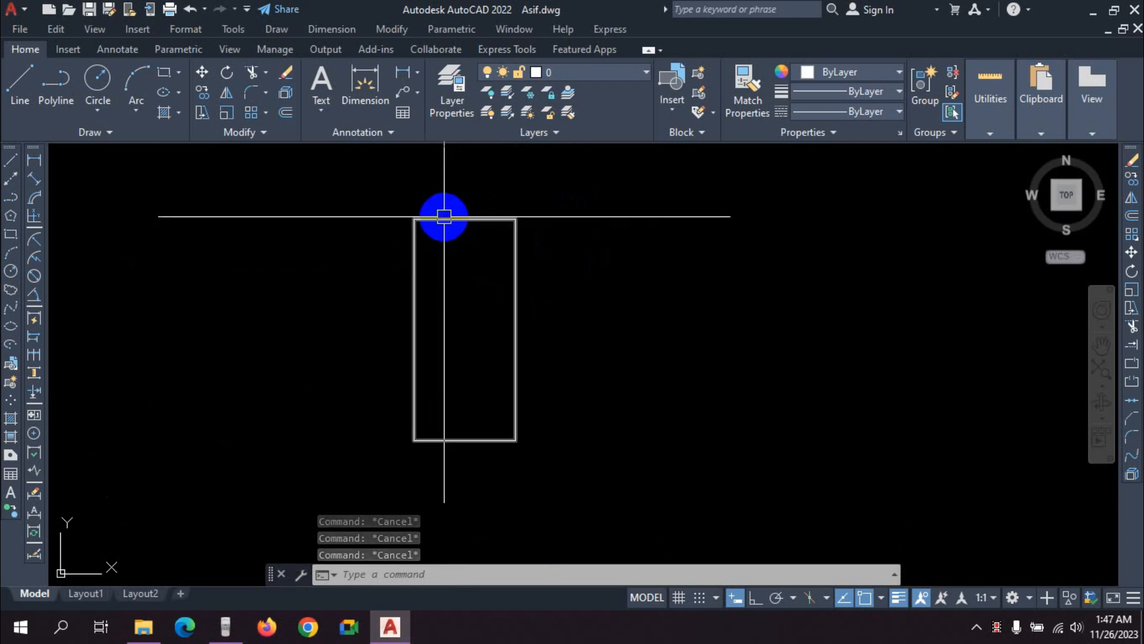
left_click(444, 220)
key("Escape")
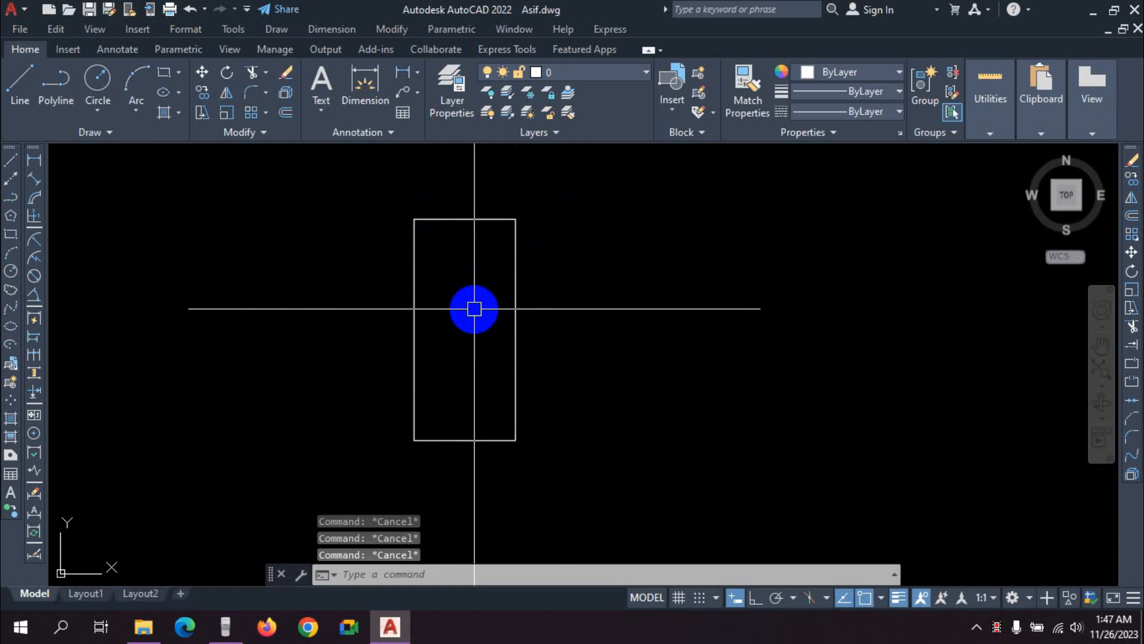
scroll(474, 309, "down", 2)
scroll(463, 291, "up", 1)
scroll(452, 261, "down", 3)
scroll(454, 258, "up", 1)
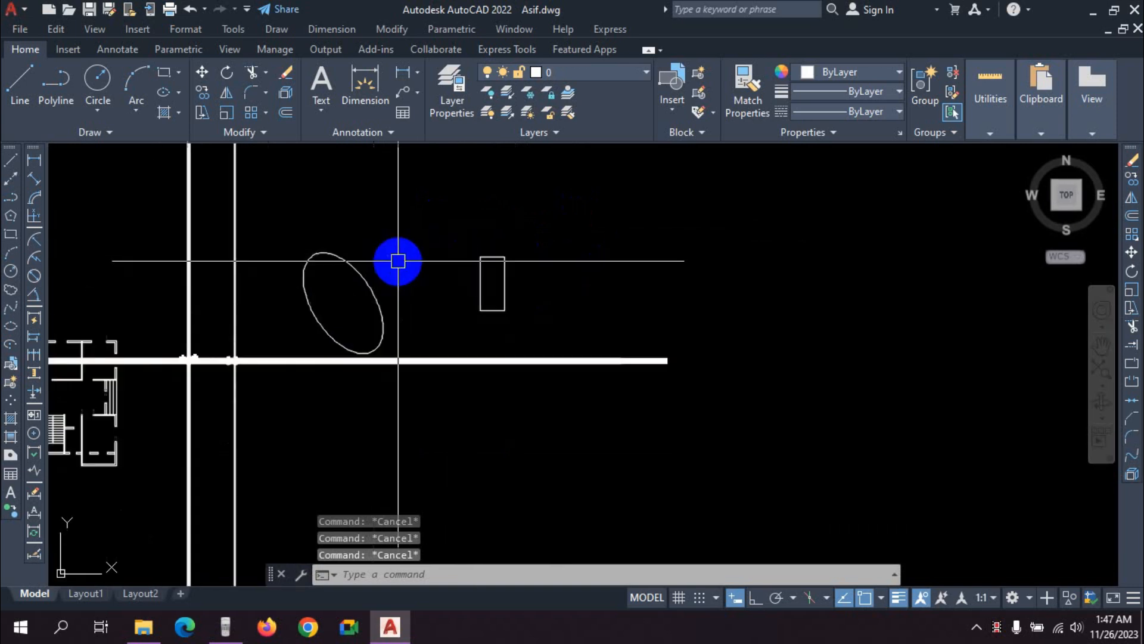
scroll(398, 261, "up", 2)
scroll(521, 286, "up", 2)
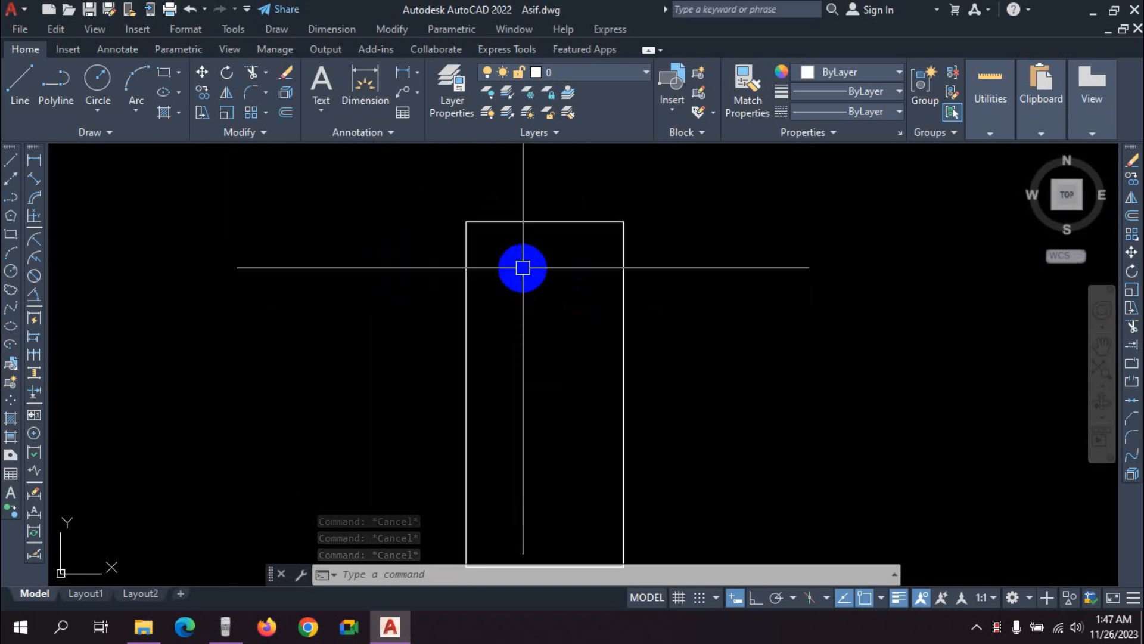
scroll(513, 256, "down", 3)
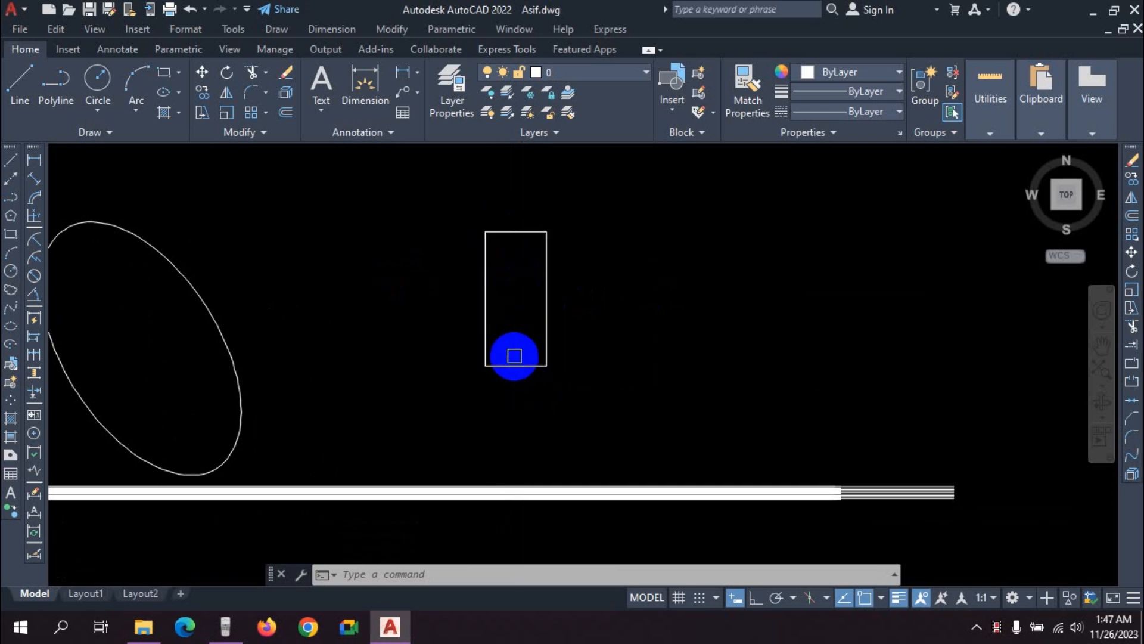
scroll(515, 352, "down", 4)
scroll(513, 352, "up", 5)
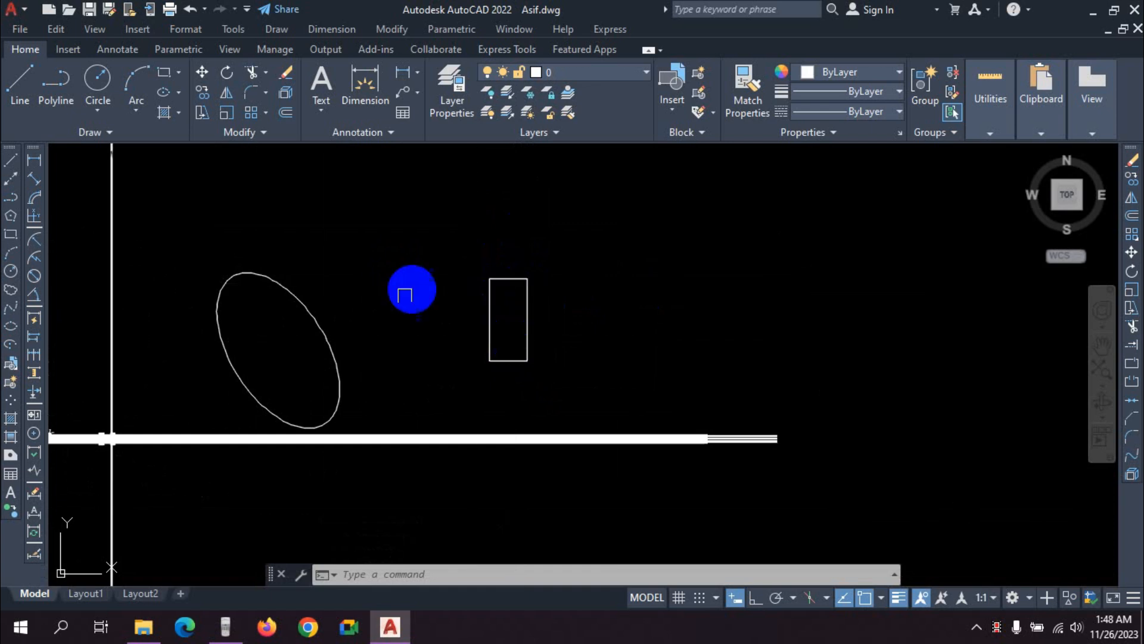
middle_click_drag(450, 362, 479, 347)
middle_click_drag(388, 270, 477, 293)
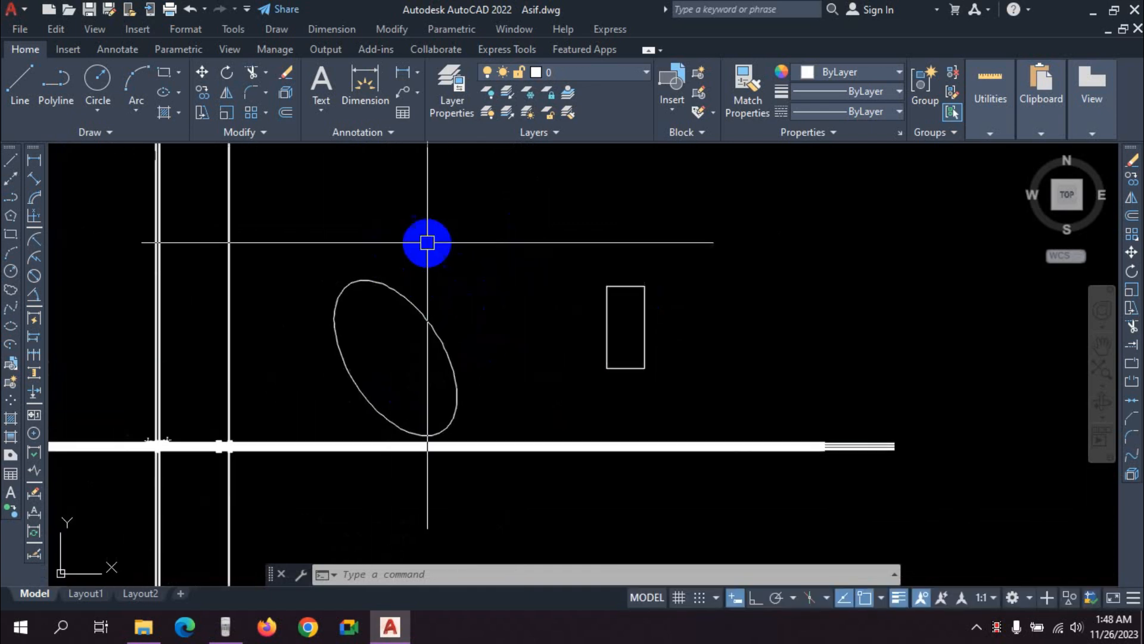